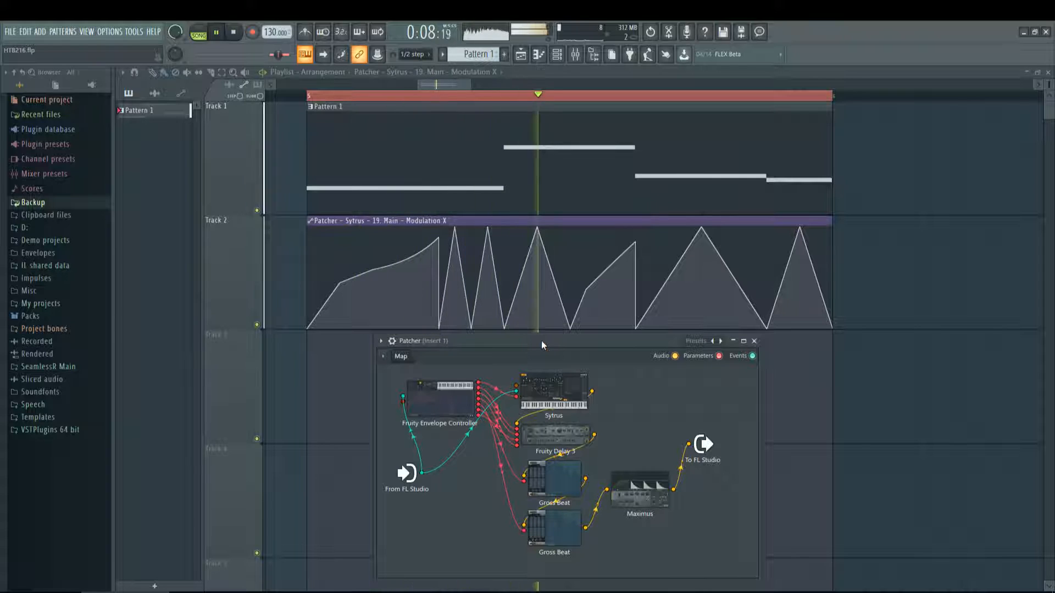
# Stop playback and examine the RM and FM modulation matrices of Sytrus inside Patcher
pyautogui.press('space')
pyautogui.moveTo(541, 339); pyautogui.dragTo(500, 189)
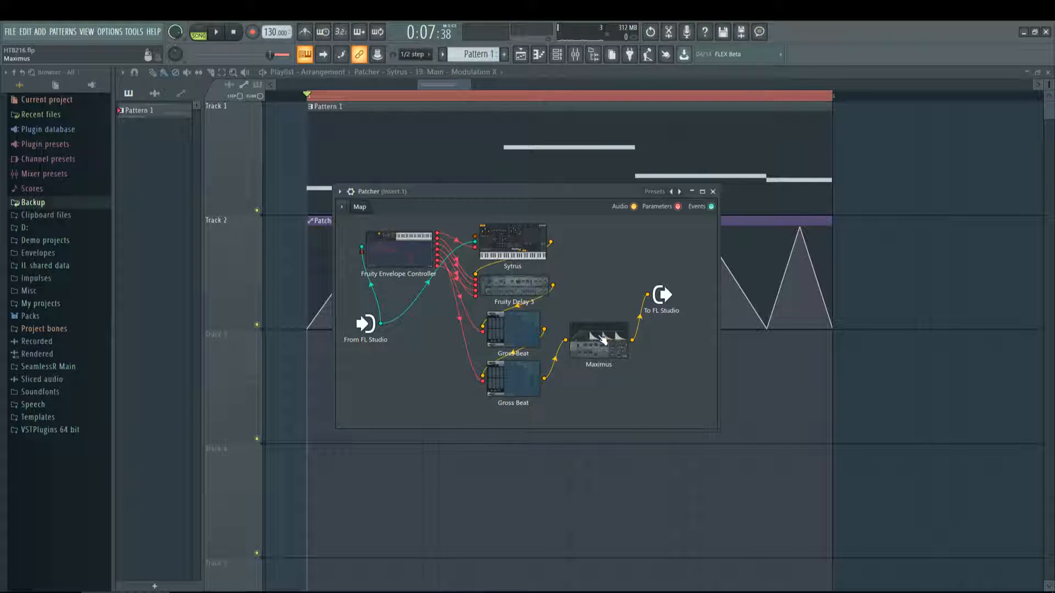
pyautogui.click(514, 242)
pyautogui.moveTo(515, 242); pyautogui.dragTo(499, 226)
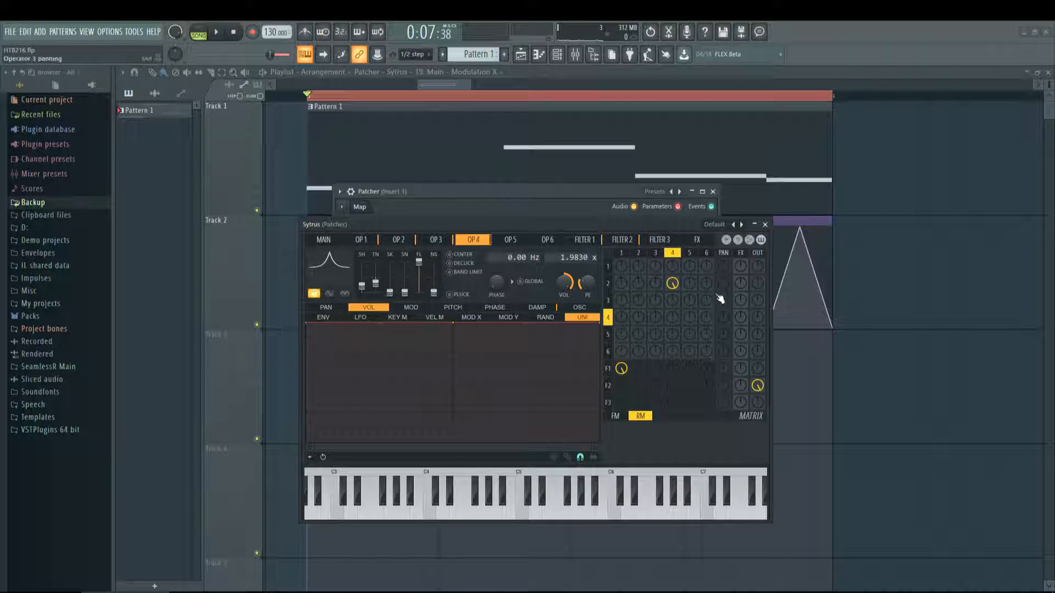
pyautogui.click(615, 416)
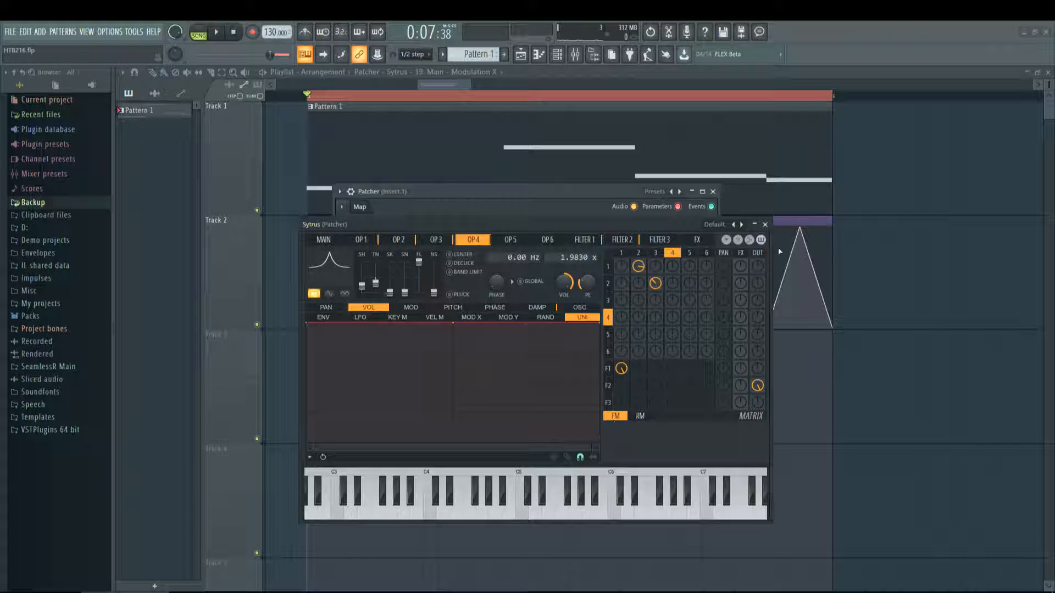
pyautogui.click(764, 224)
# Open Fruity Delay 3 from the Patcher map and play the pattern briefly to watch its controls move
pyautogui.click(515, 285)
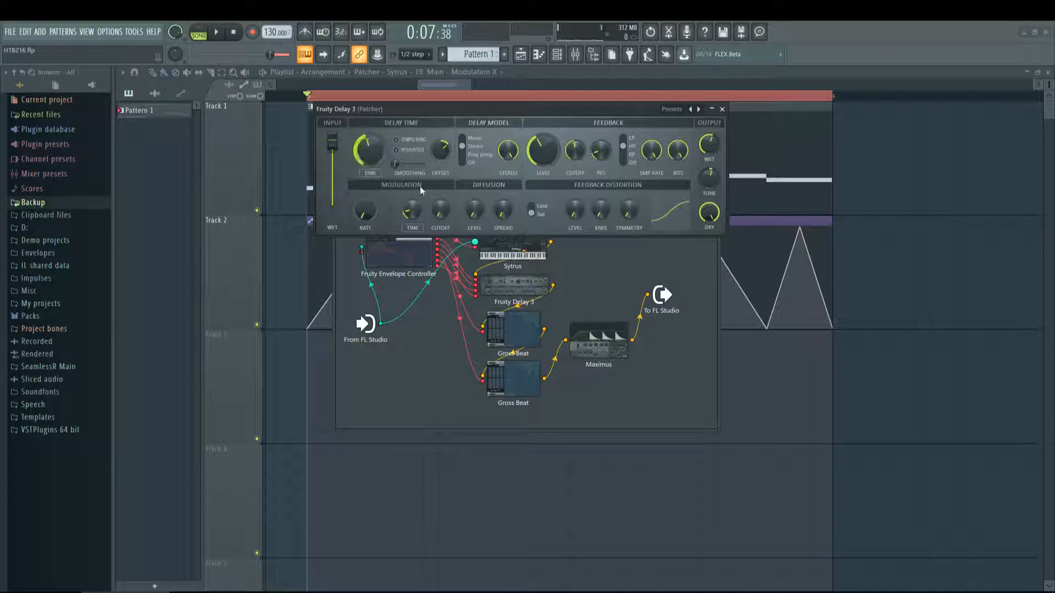
pyautogui.press('space')
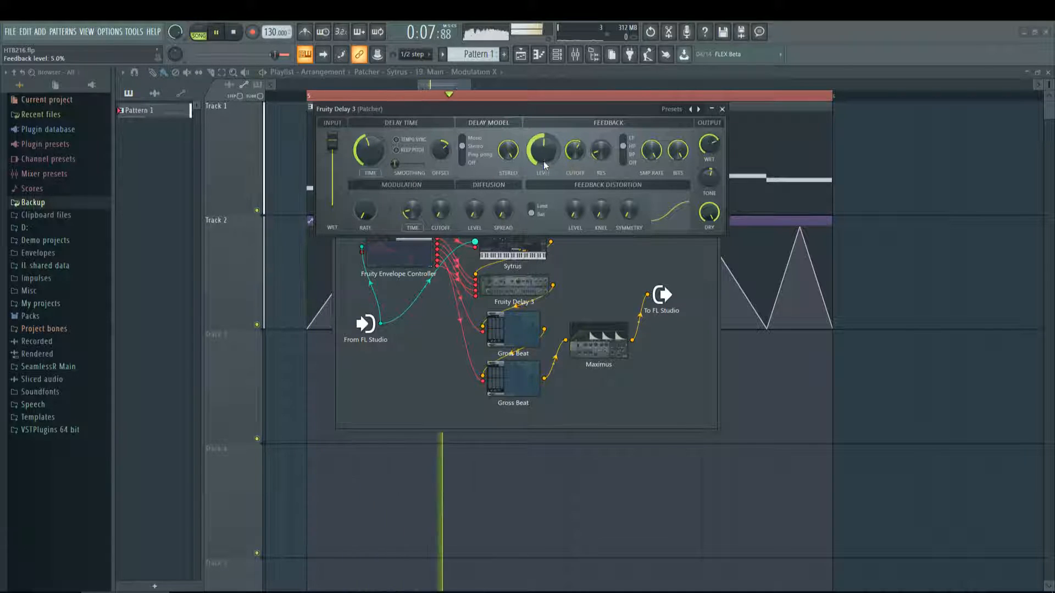
pyautogui.press('space')
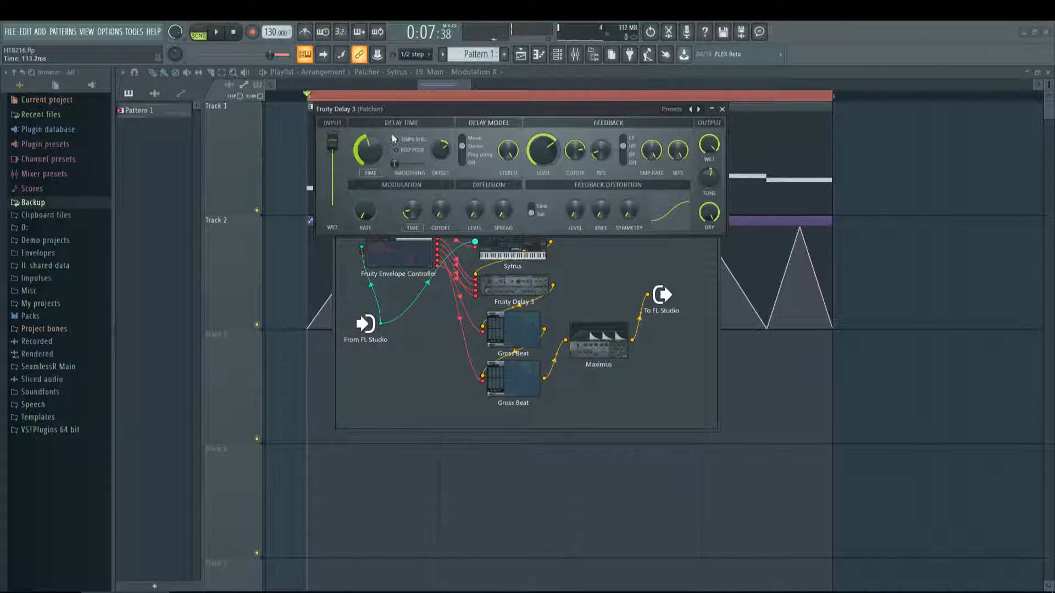
# Close the Fruity Delay 3 and Patcher windows, and reopen Patcher from the channel rack
pyautogui.moveTo(400, 110); pyautogui.dragTo(445, 308)
pyautogui.click(715, 192)
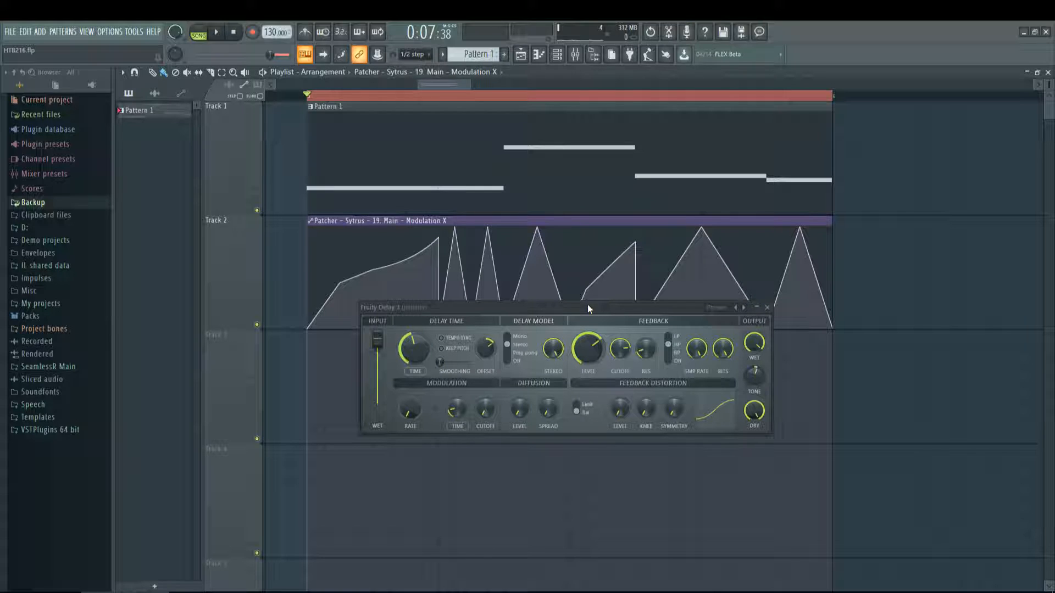
pyautogui.click(767, 307)
pyautogui.click(556, 54)
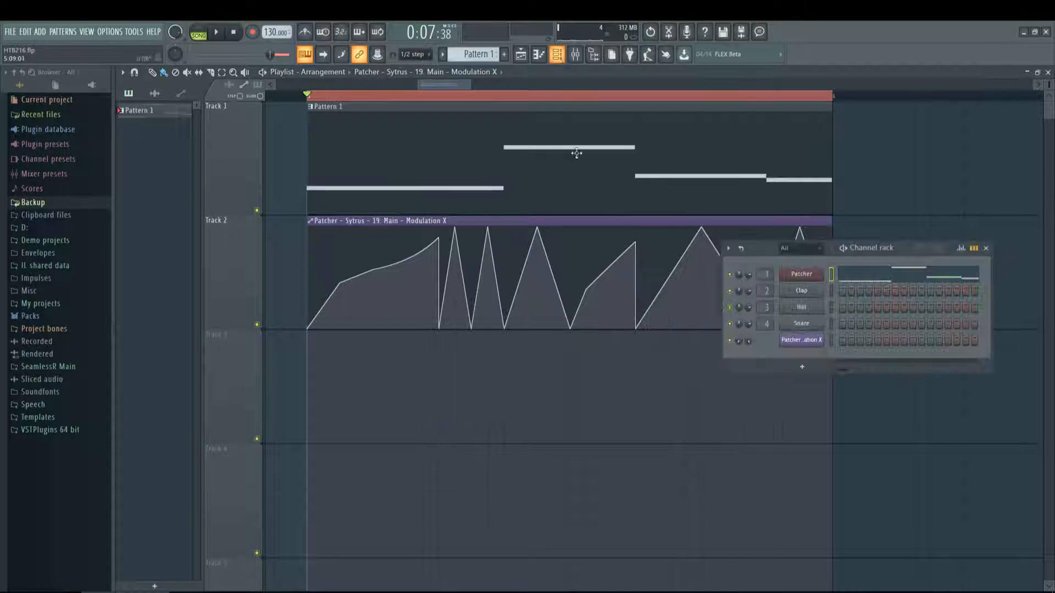
pyautogui.click(801, 273)
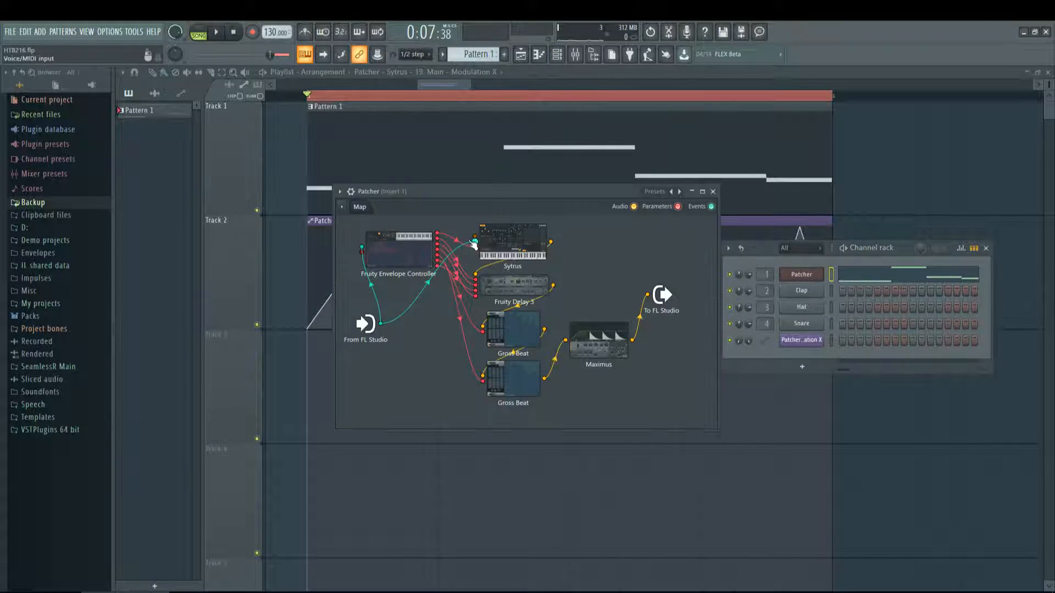
# Open Fruity Envelope Controller, show the keyboard mapping of articulator 2, and play the pattern briefly
pyautogui.doubleClick(397, 244)
pyautogui.click(365, 229)
pyautogui.click(363, 240)
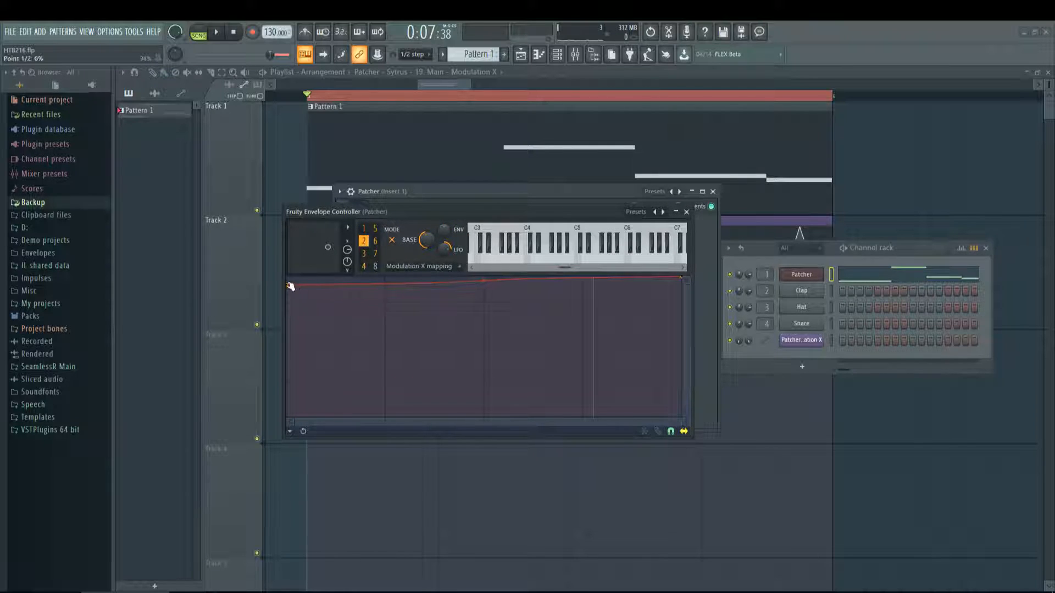
pyautogui.click(398, 269)
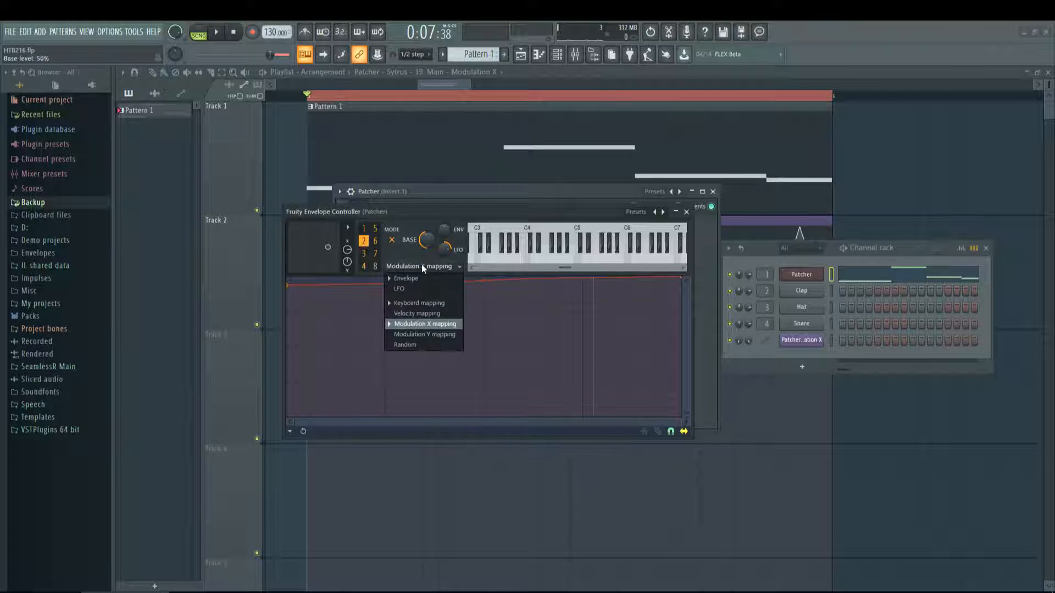
pyautogui.click(445, 304)
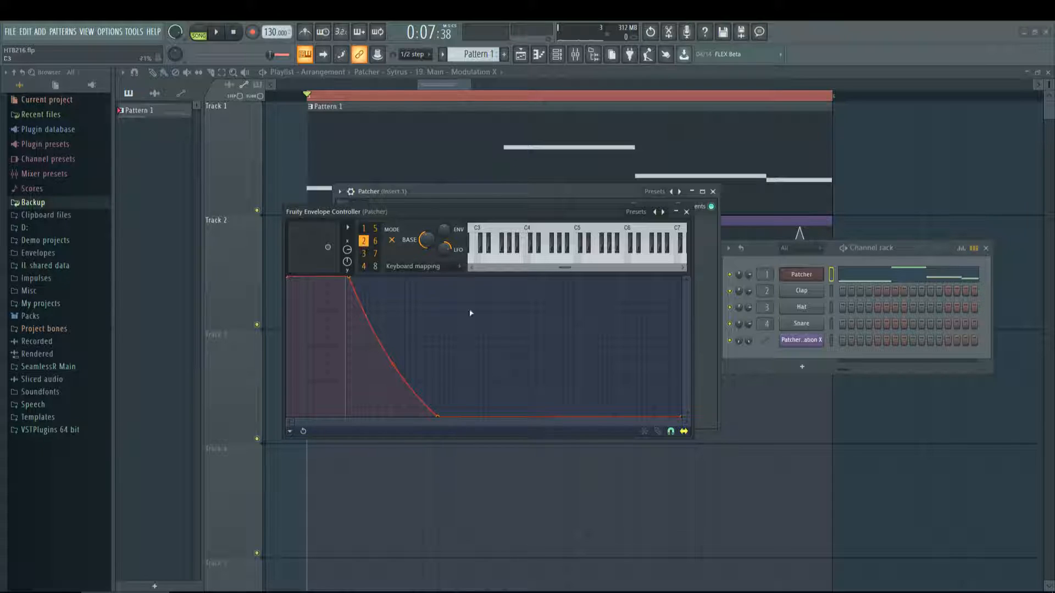
pyautogui.press('space')
pyautogui.press('space')
# In articulator 8, draw a keyboard mapping curve that dips below centre and jumps back up, and switch its mode to X
pyautogui.moveTo(436, 212); pyautogui.dragTo(582, 200)
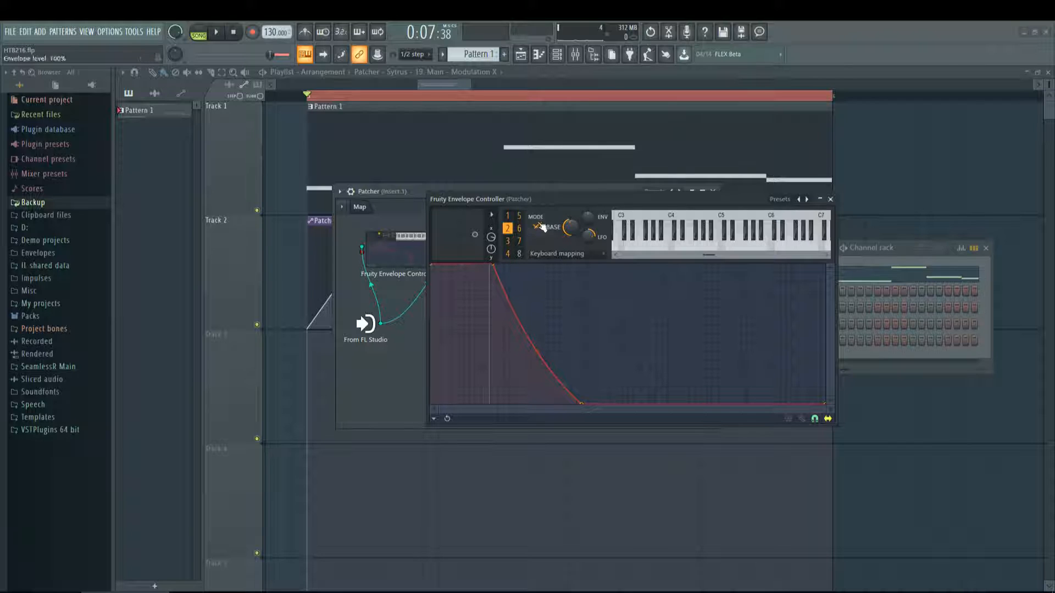
pyautogui.click(518, 254)
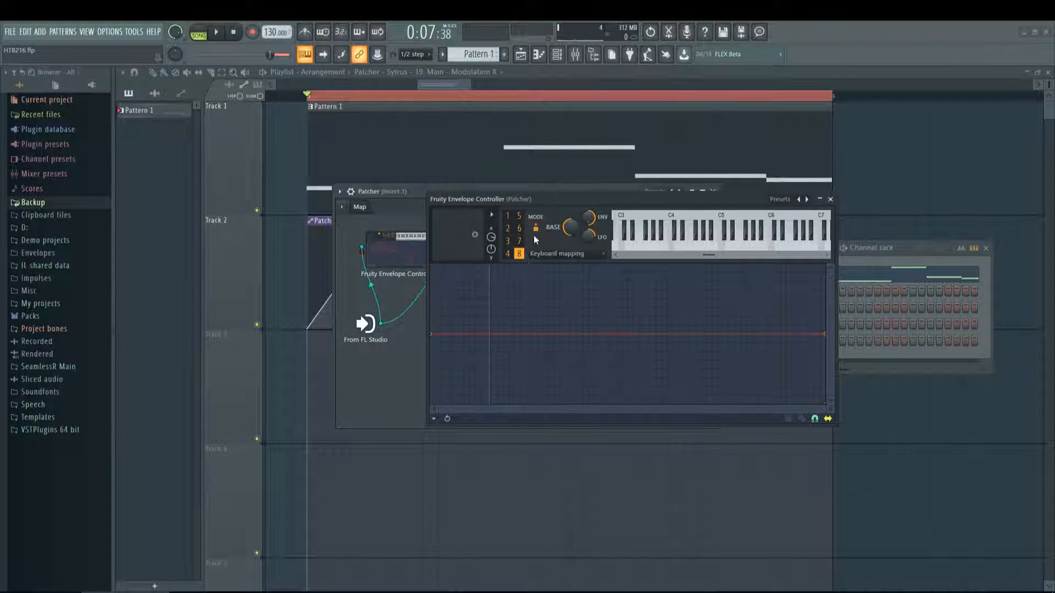
pyautogui.click(542, 233)
pyautogui.moveTo(518, 323); pyautogui.dragTo(529, 377)
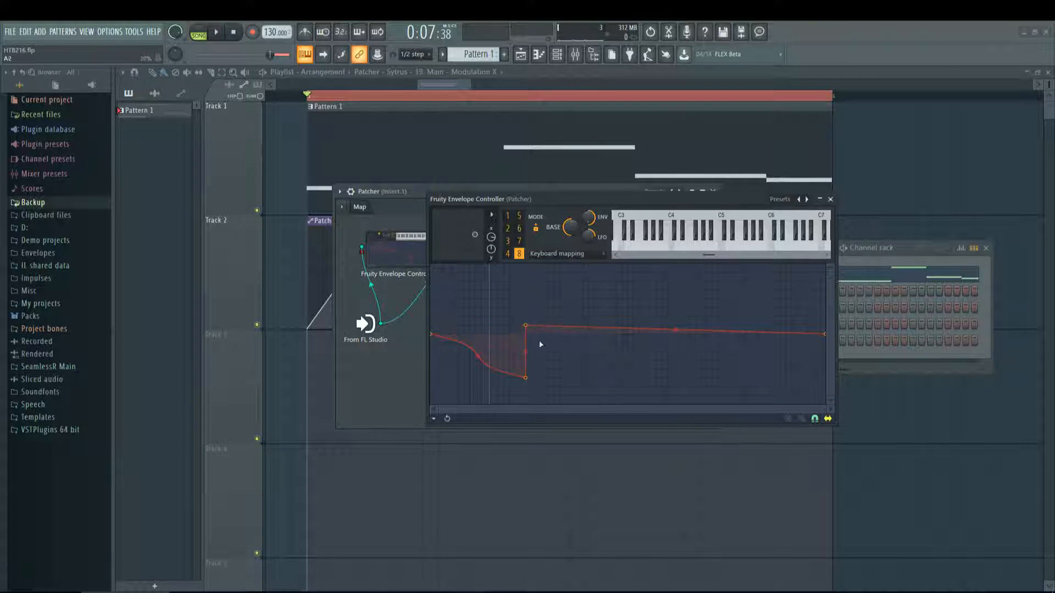
pyautogui.click(538, 228)
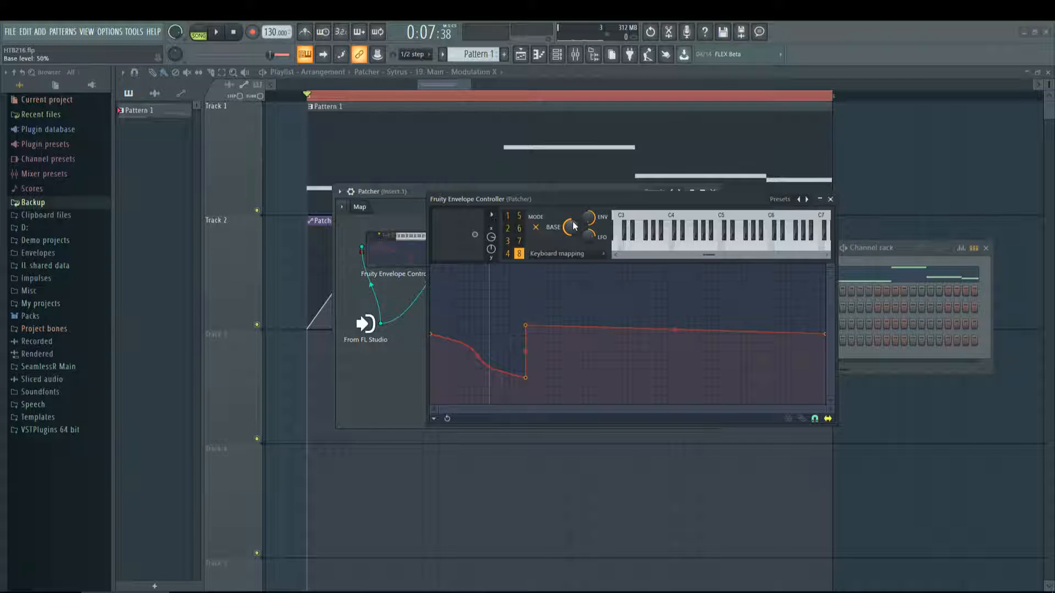
# Review the keyboard mappings of articulators 4, 3 and 2
pyautogui.click(511, 254)
pyautogui.click(507, 241)
pyautogui.click(508, 228)
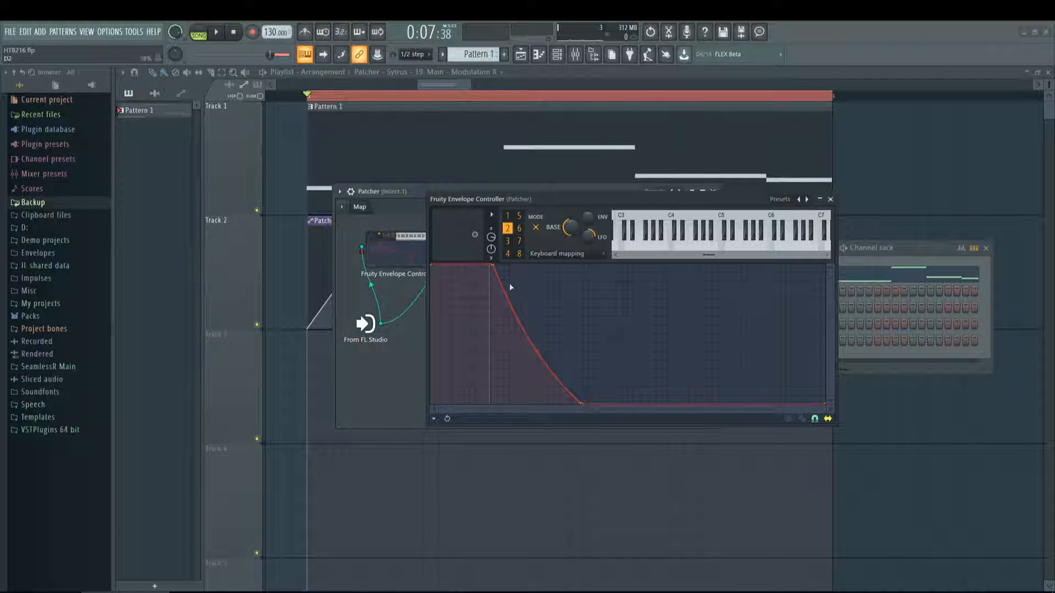
# Compare articulator 2's Envelope with its Keyboard mapping, and close Fruity Envelope Controller
pyautogui.click(537, 255)
pyautogui.click(549, 291)
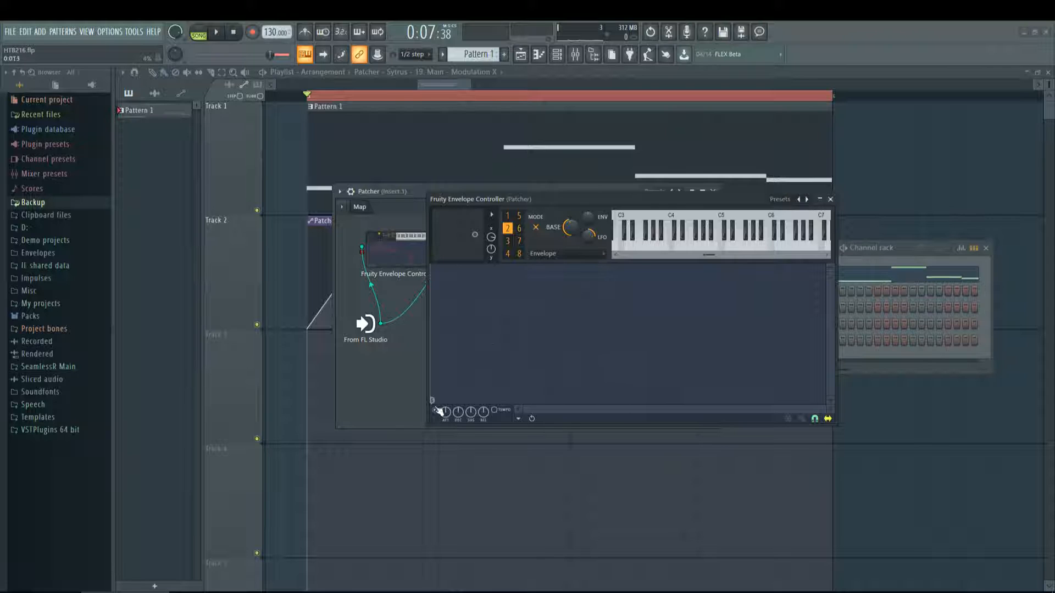
pyautogui.click(570, 254)
pyautogui.click(570, 297)
pyautogui.click(563, 256)
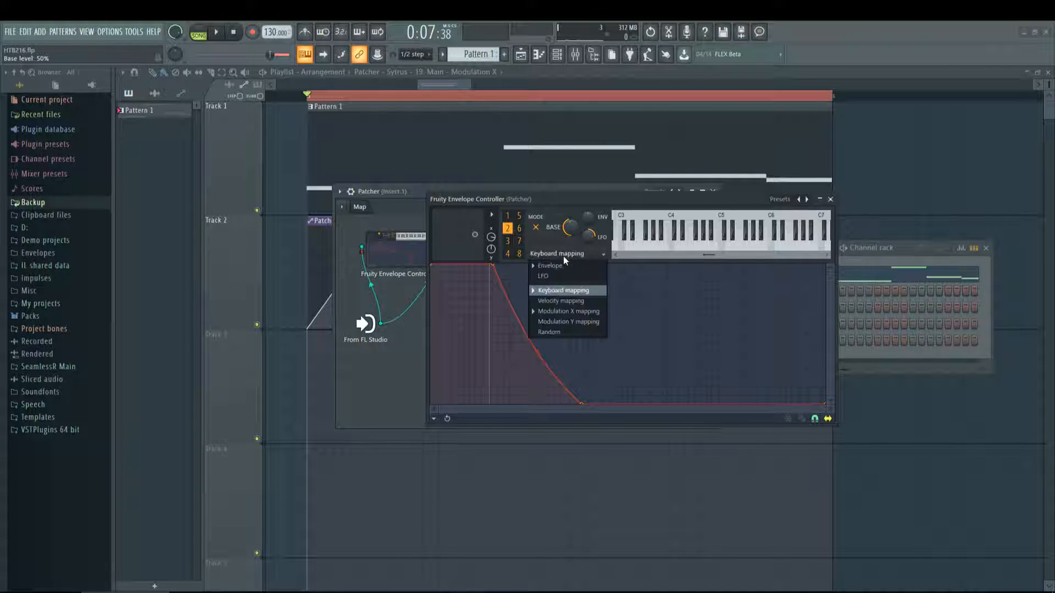
pyautogui.click(573, 256)
pyautogui.click(573, 256)
pyautogui.click(555, 266)
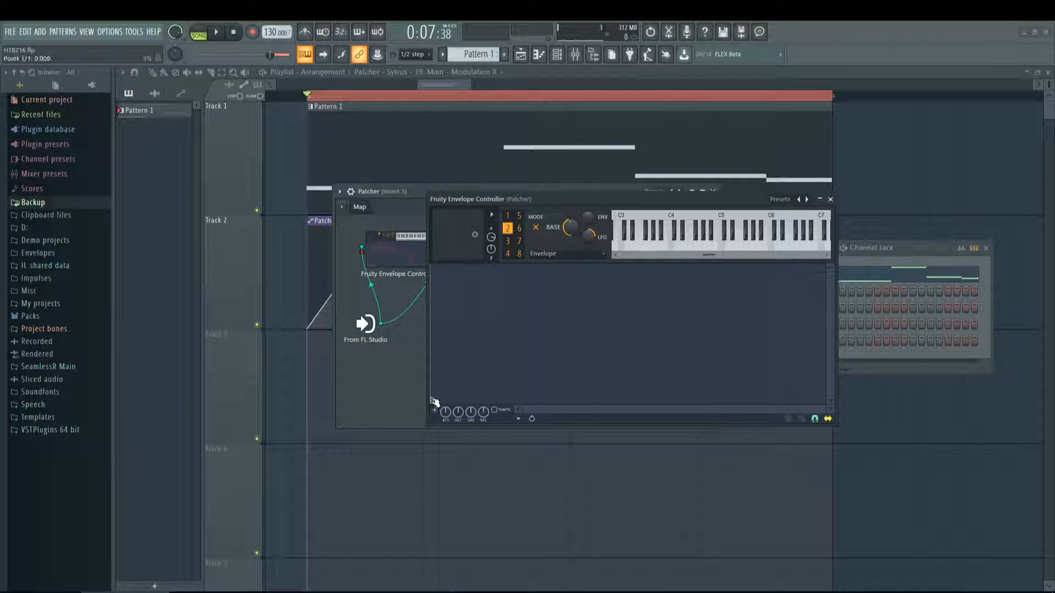
pyautogui.click(831, 199)
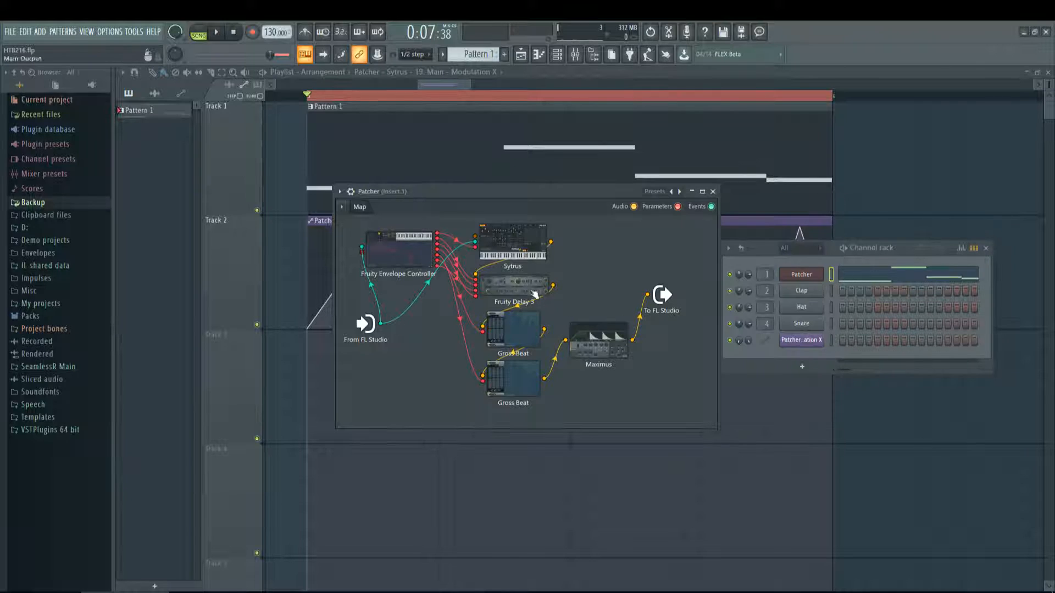
# Open Fruity Delay 3, play the pattern to examine the movement of its feedback controls, and close it
pyautogui.click(526, 288)
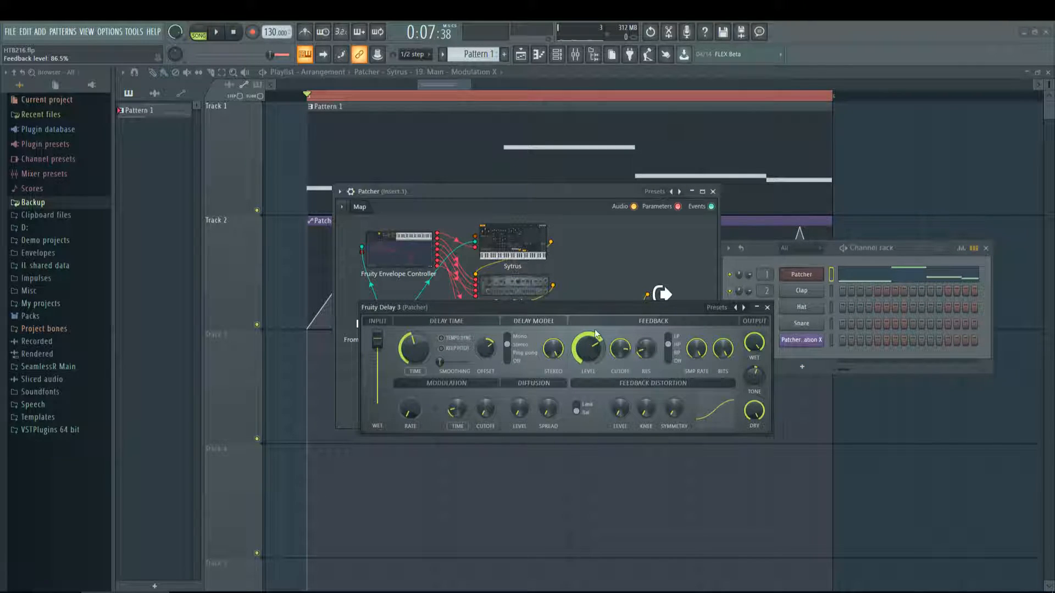
pyautogui.moveTo(585, 192); pyautogui.dragTo(647, 318)
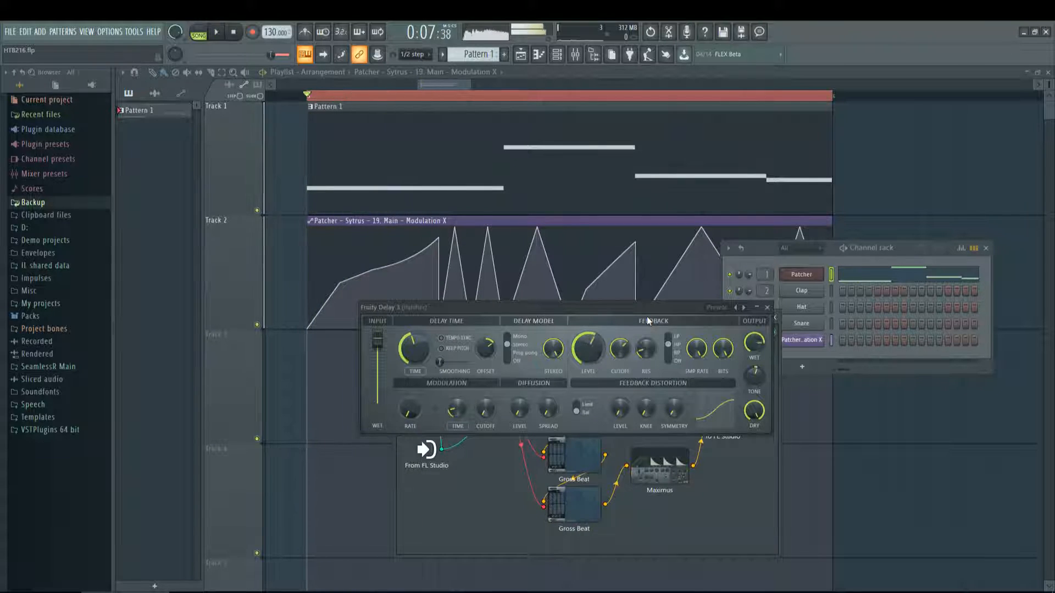
pyautogui.moveTo(403, 271)
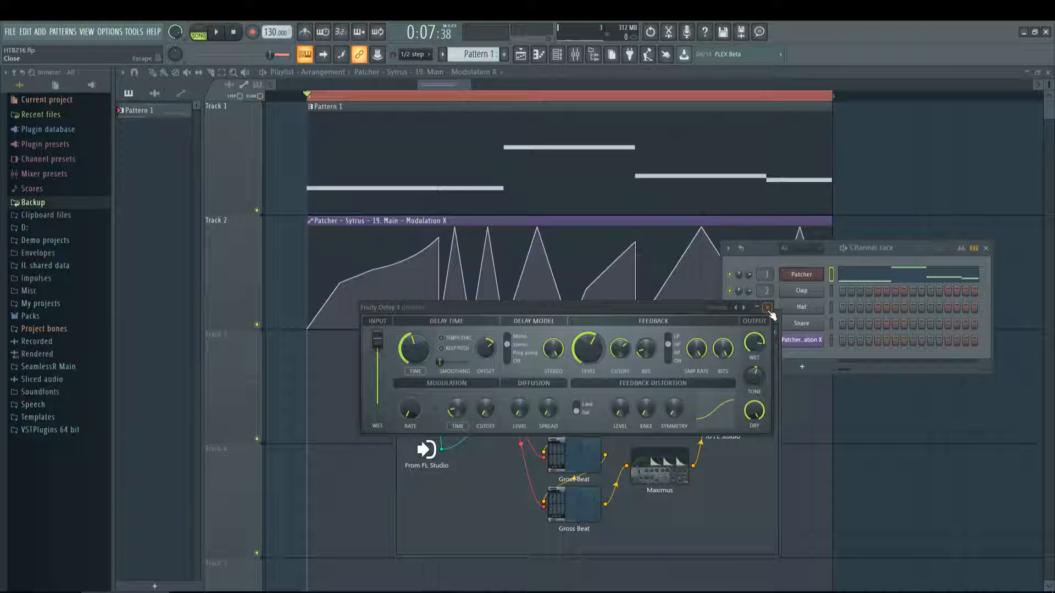
pyautogui.moveTo(687, 308); pyautogui.dragTo(671, 247)
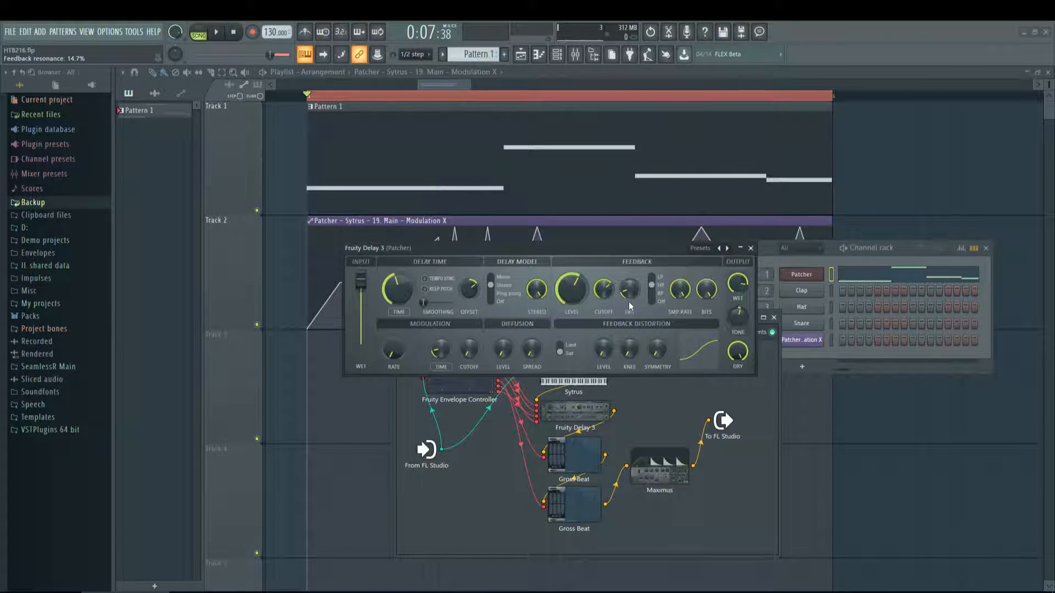
pyautogui.press('space')
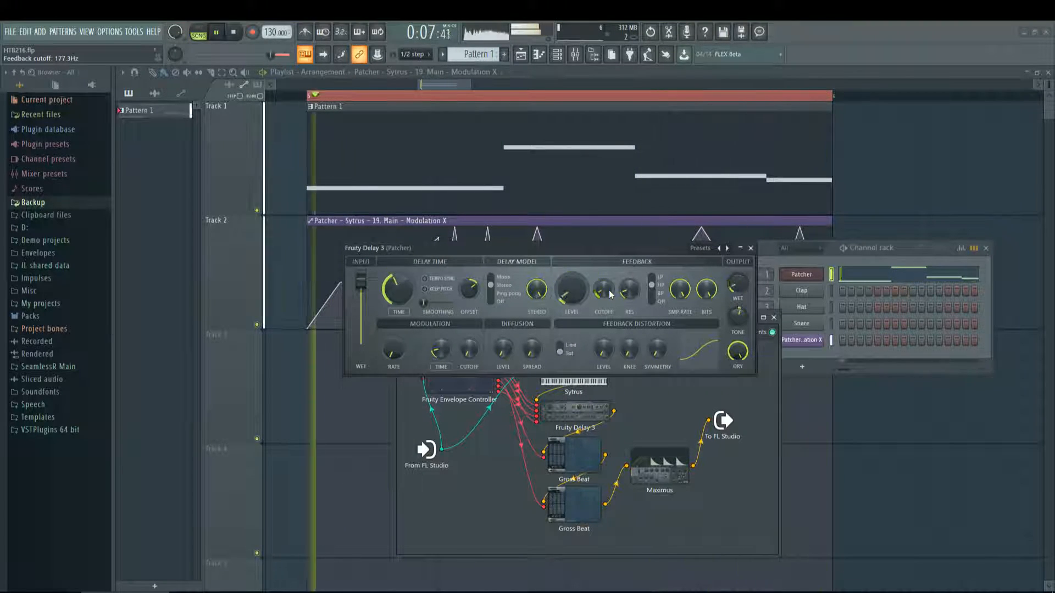
pyautogui.press('space')
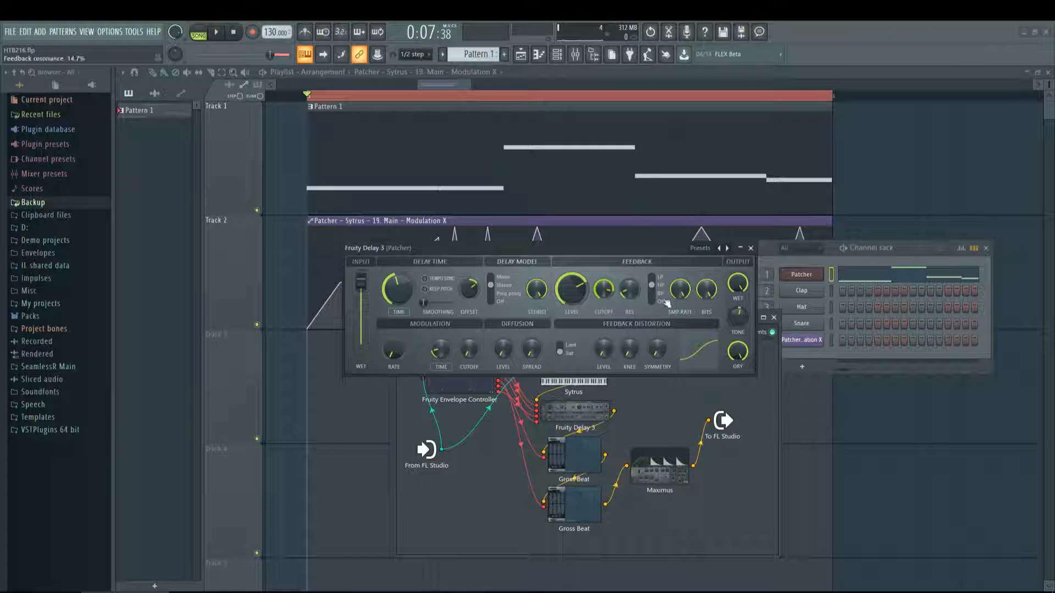
pyautogui.click(750, 248)
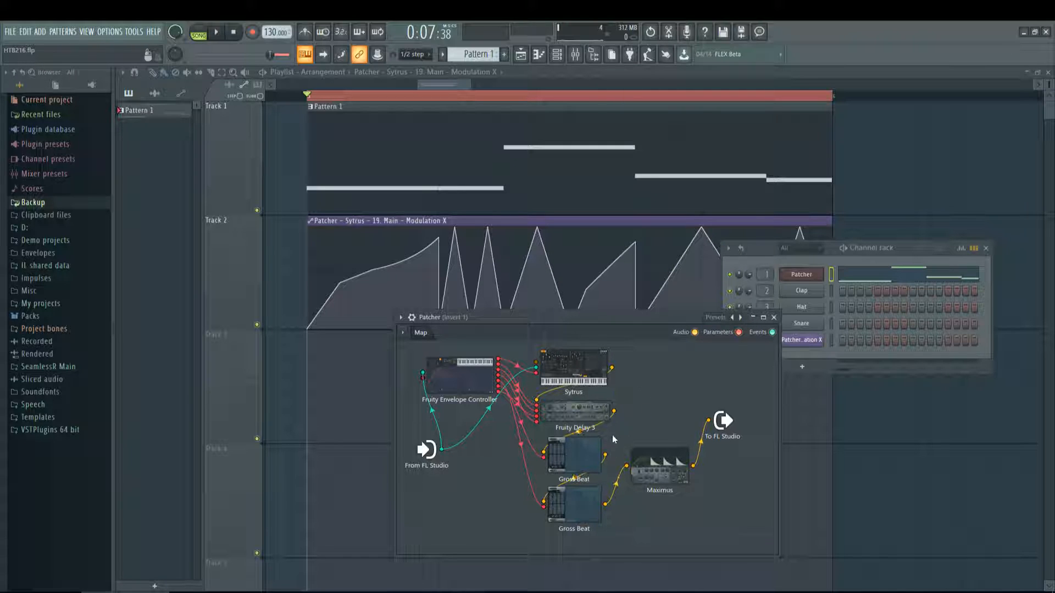
# Reposition the output and Maximus nodes on the Patcher map, and open both Gross Beat instances side by side
pyautogui.moveTo(723, 420); pyautogui.dragTo(684, 451)
pyautogui.doubleClick(576, 459)
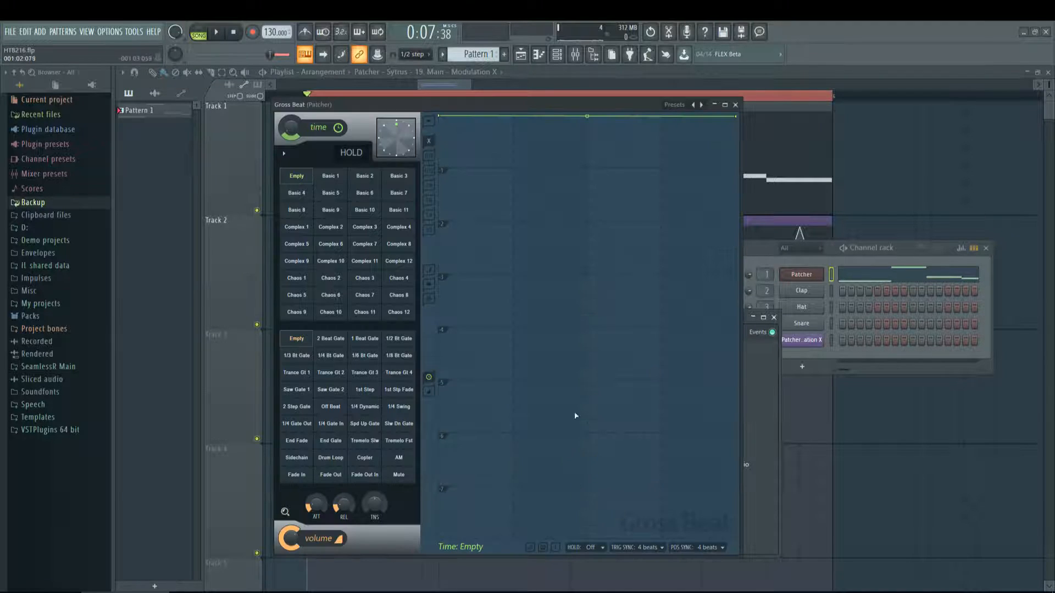
pyautogui.moveTo(526, 111); pyautogui.dragTo(872, 102)
pyautogui.doubleClick(589, 500)
pyautogui.moveTo(558, 167); pyautogui.dragTo(293, 113)
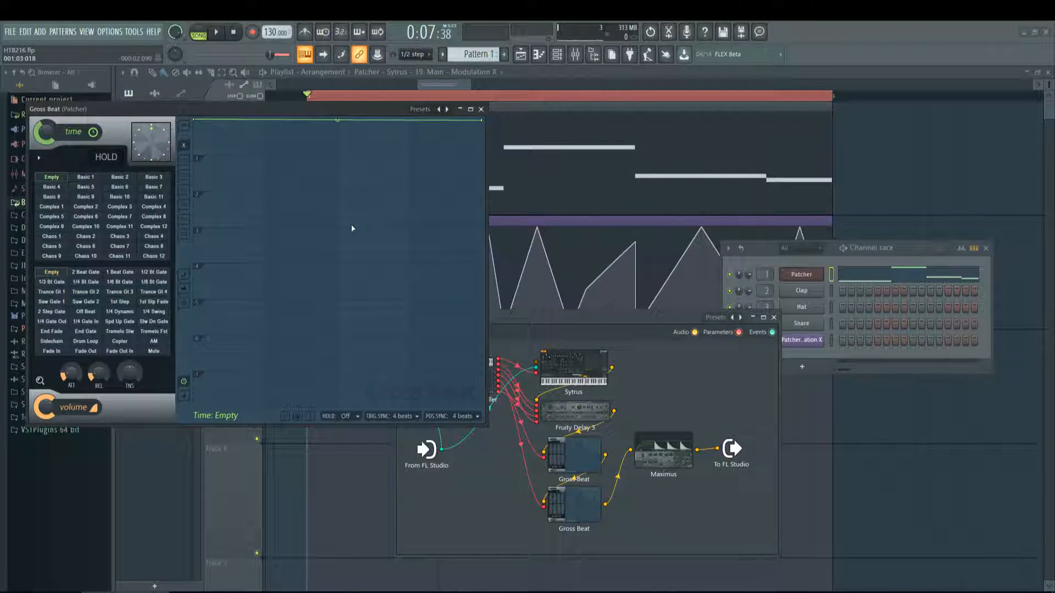
# Check Sytrus's main settings, and play the pattern with the first Gross Beat open to observe its time control
pyautogui.doubleClick(567, 379)
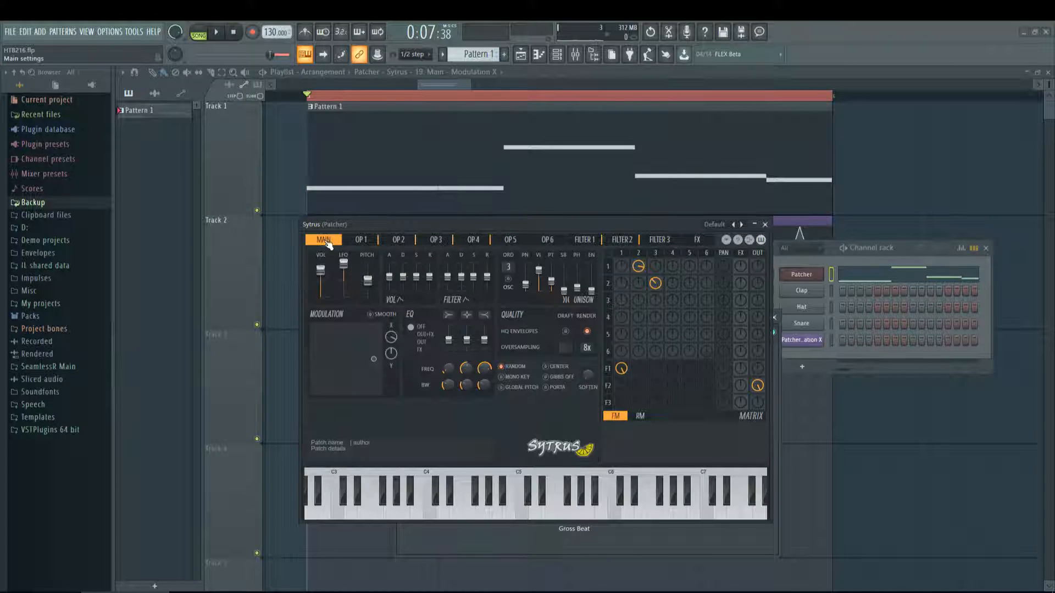
pyautogui.click(764, 224)
pyautogui.doubleClick(572, 467)
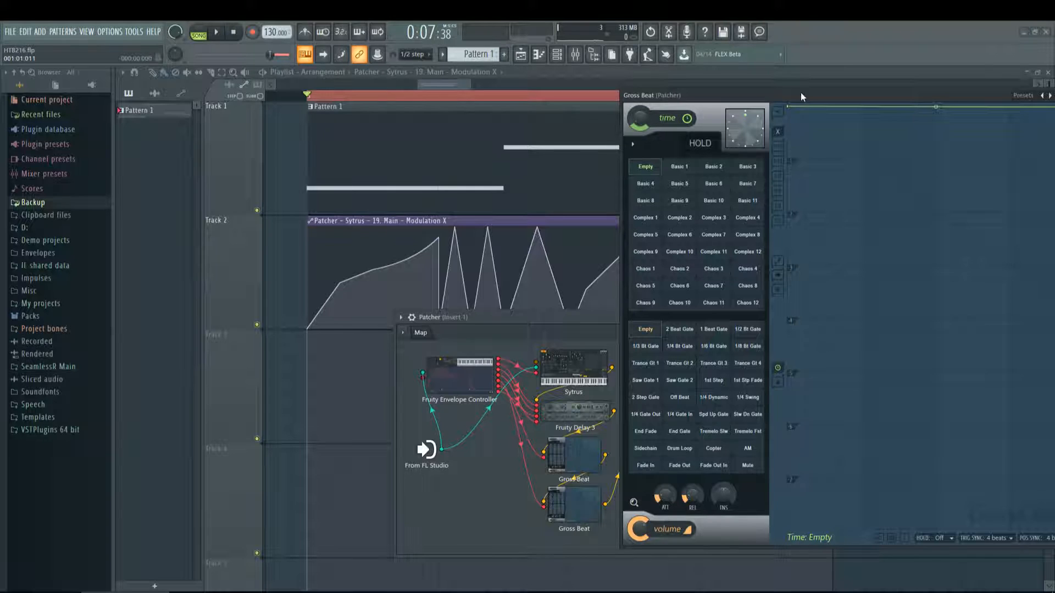
pyautogui.moveTo(798, 110); pyautogui.dragTo(542, 133)
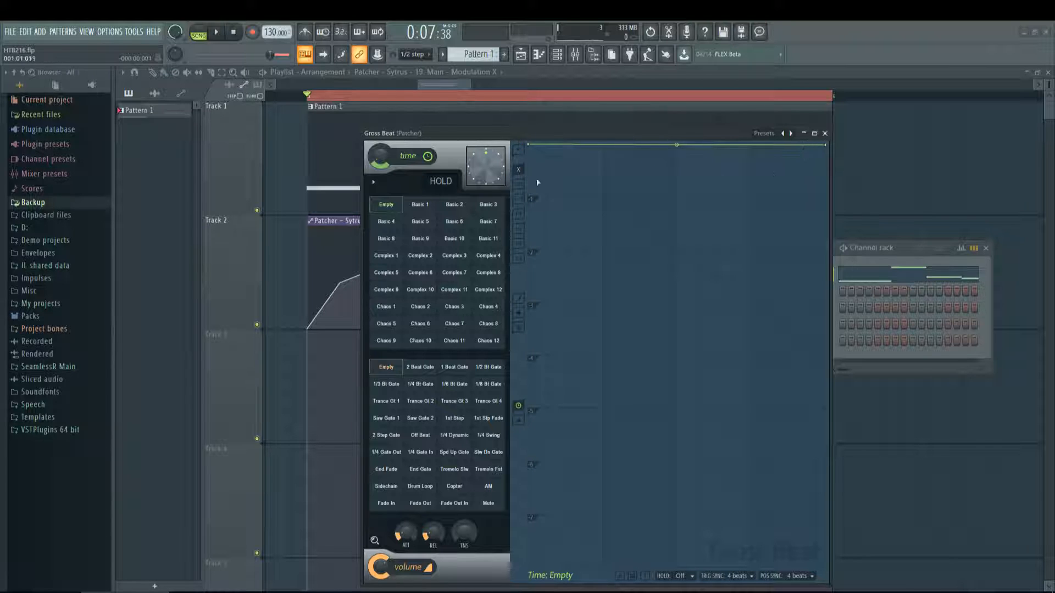
pyautogui.press('space')
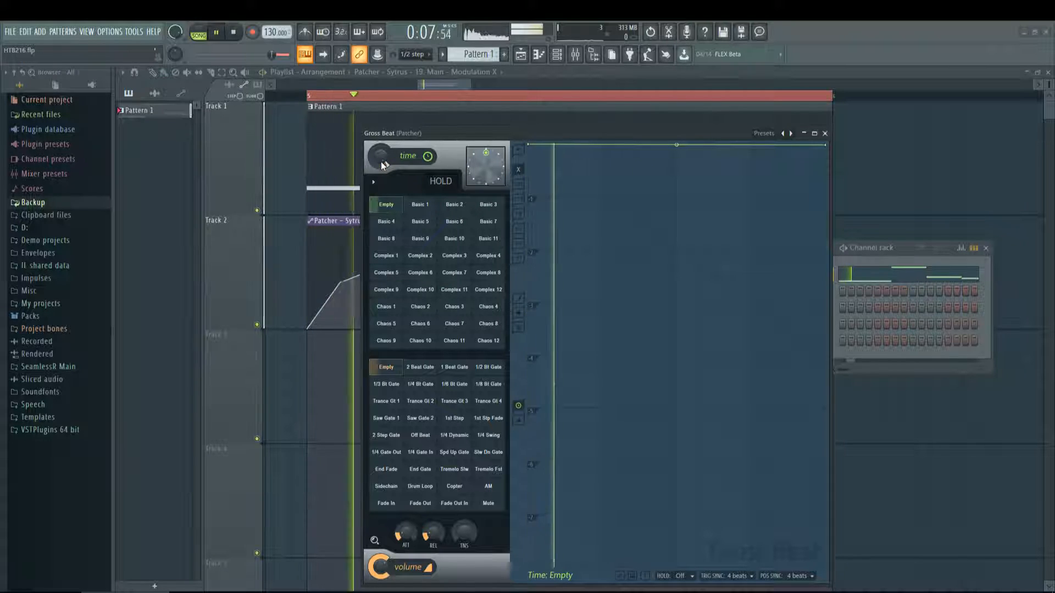
pyautogui.press('space')
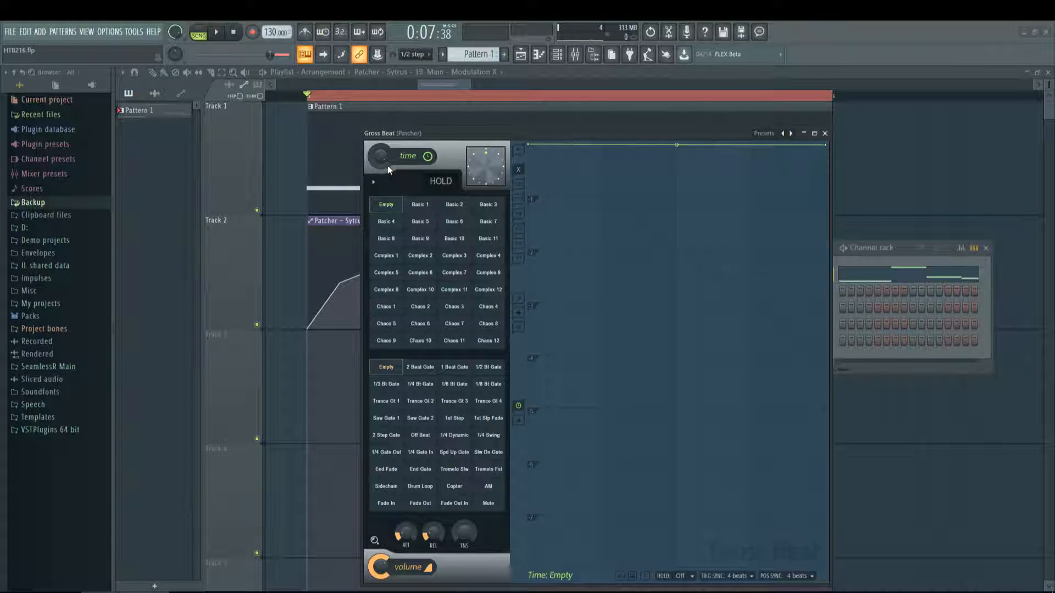
# Play the pattern to watch the first Gross Beat's time mix respond, and close the plugin
pyautogui.moveTo(387, 165); pyautogui.dragTo(386, 165)
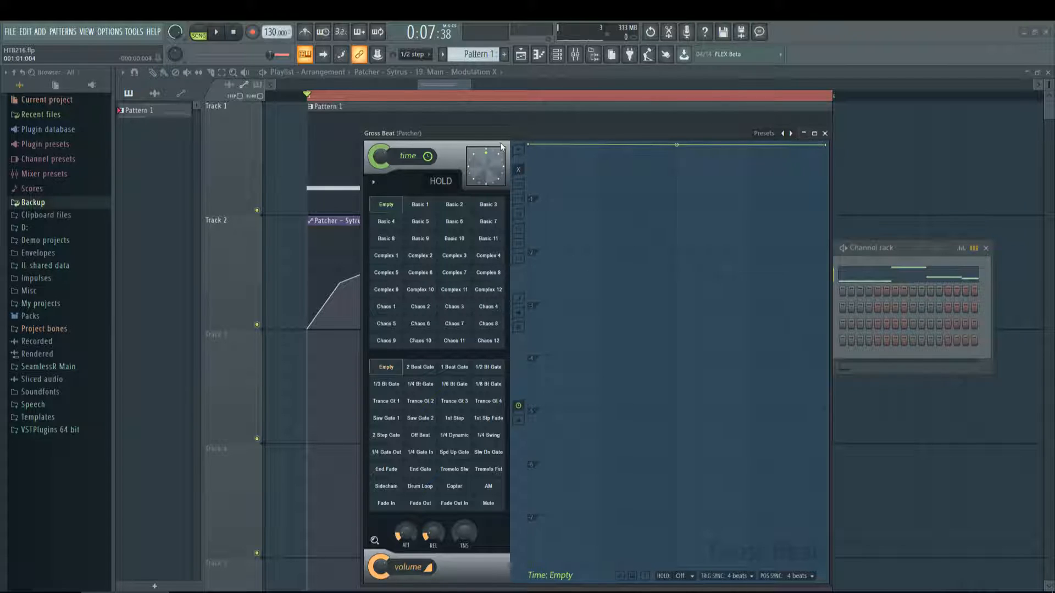
pyautogui.moveTo(398, 147); pyautogui.dragTo(398, 147)
pyautogui.press('space')
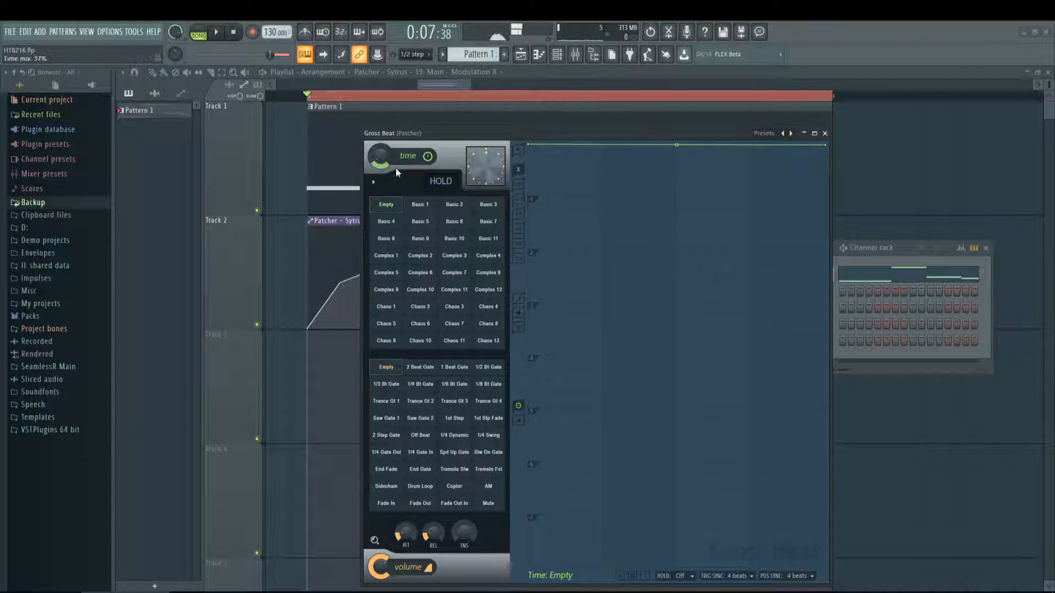
pyautogui.click(824, 133)
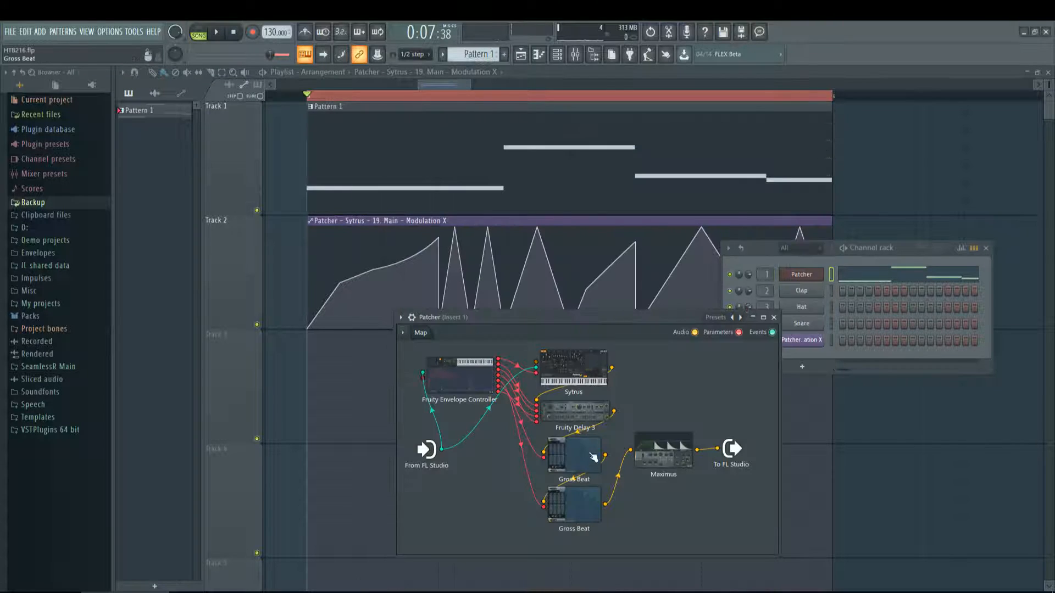
# Open the second Gross Beat, play the pattern to observe its time knob, and close the plugin
pyautogui.click(577, 508)
pyautogui.press('space')
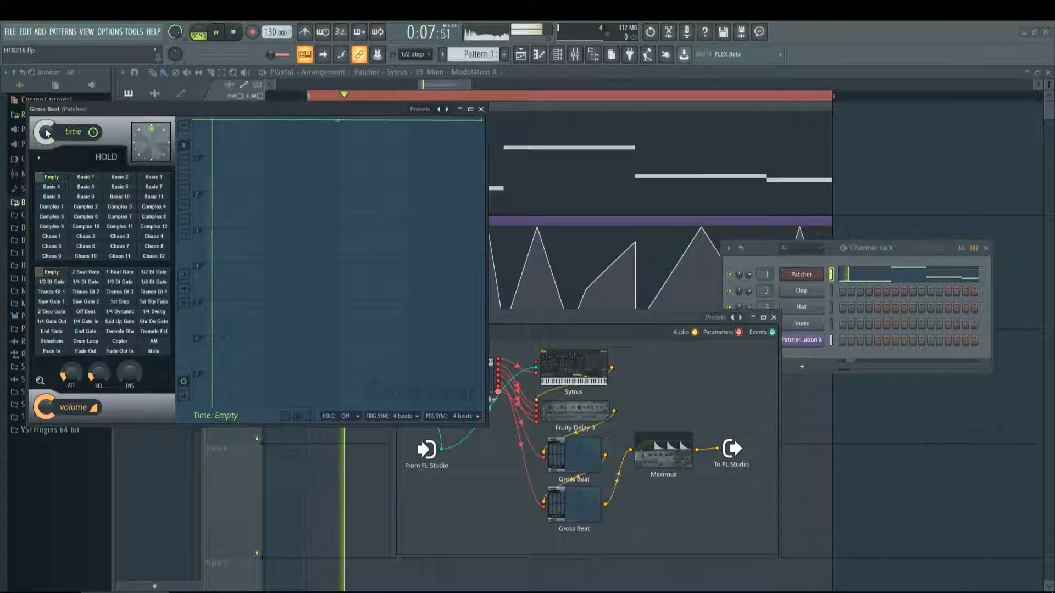
pyautogui.press('space')
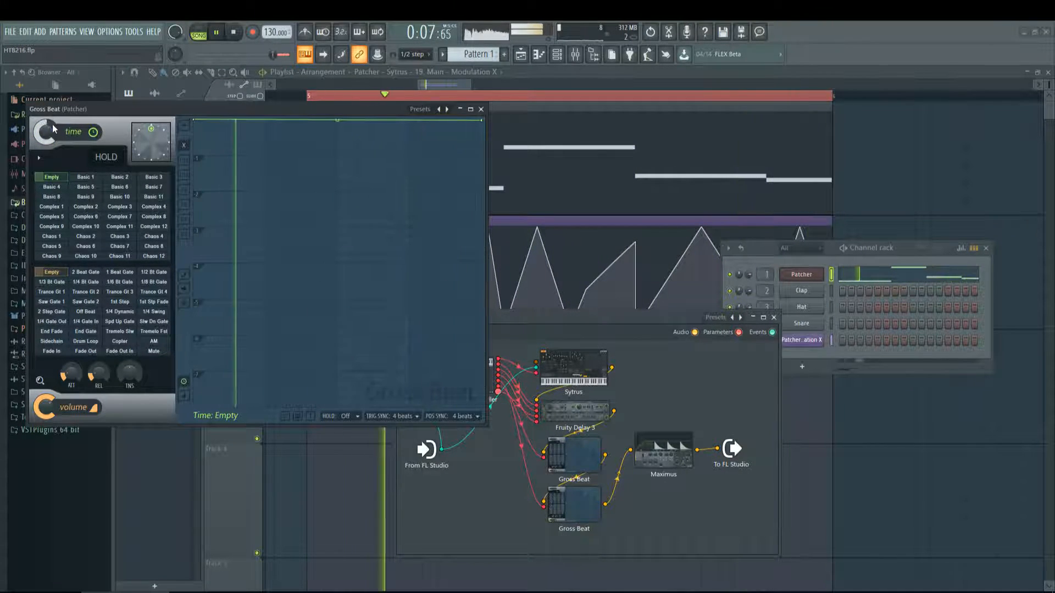
pyautogui.click(481, 109)
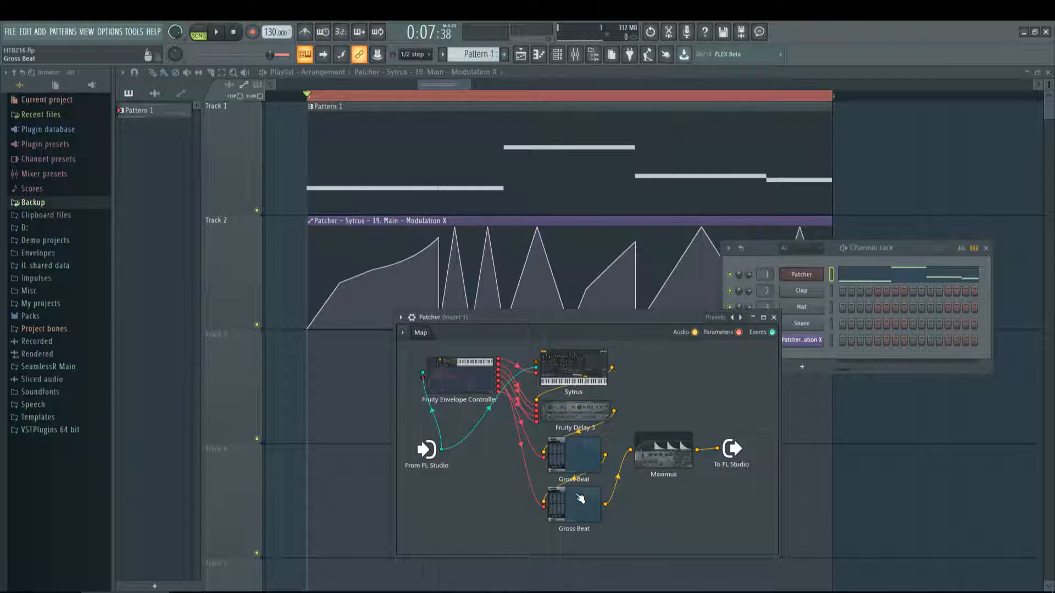
# Reopen Gross Beat, shift its window toward the middle to inspect the Empty time envelope, and close it
pyautogui.click(574, 467)
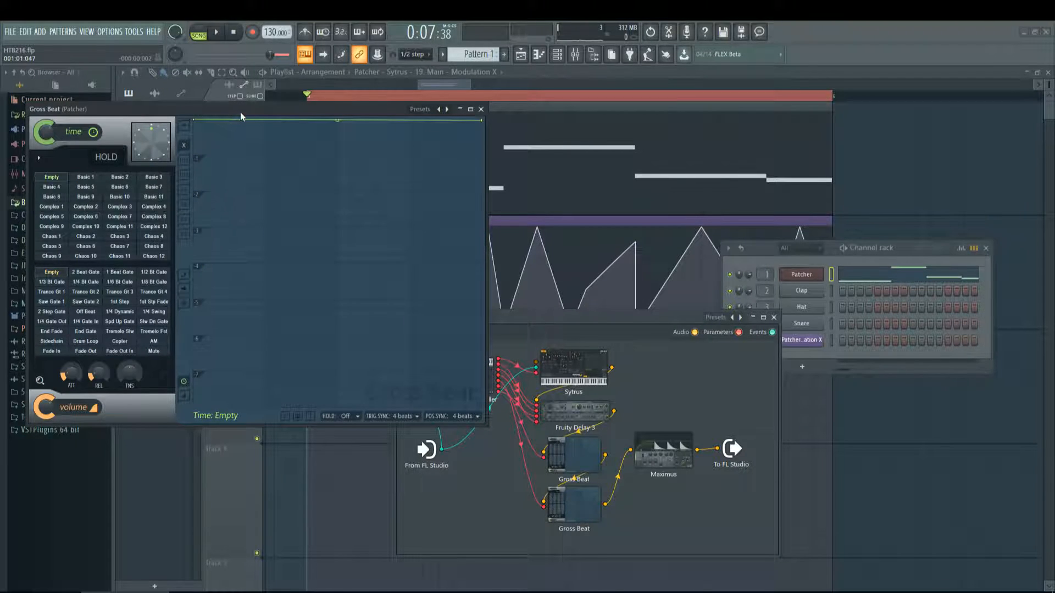
pyautogui.moveTo(239, 114); pyautogui.dragTo(385, 153)
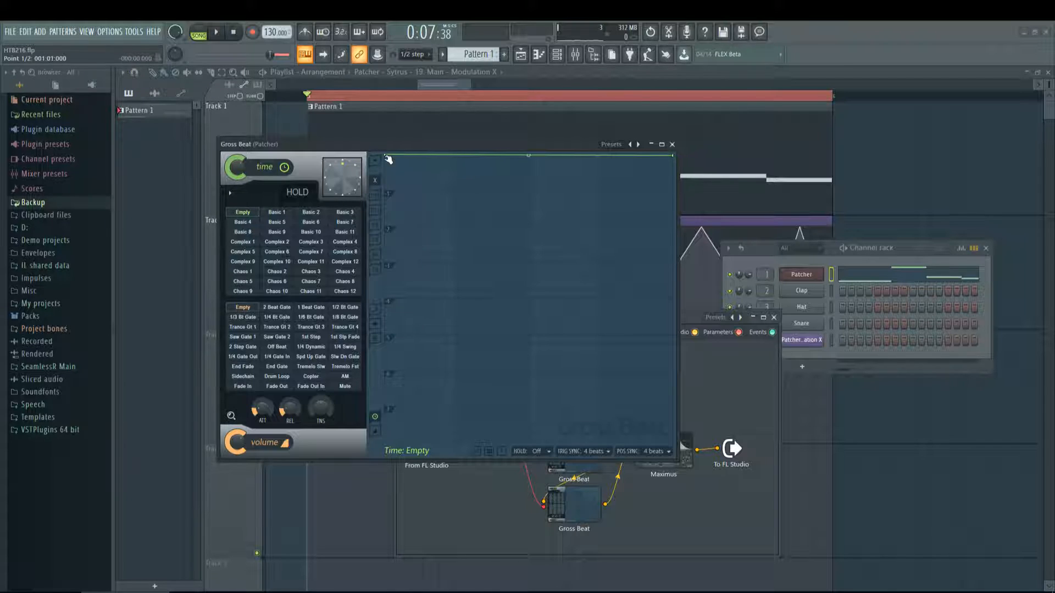
pyautogui.click(672, 143)
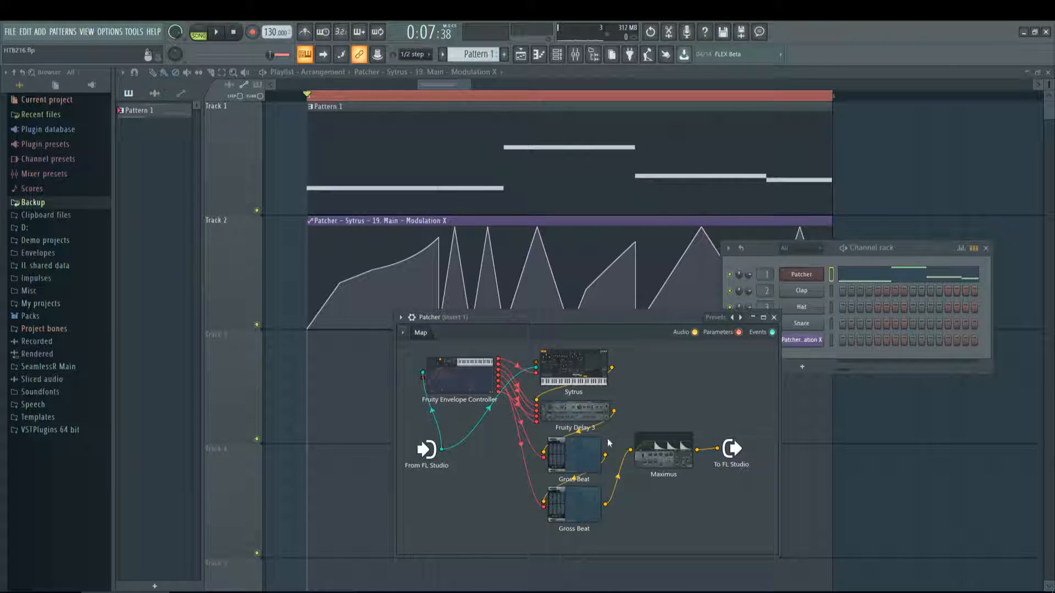
# Resize and reposition the first Gross Beat window so the complete plugin fits on screen, and close it after checking its Empty time envelope
pyautogui.click(595, 471)
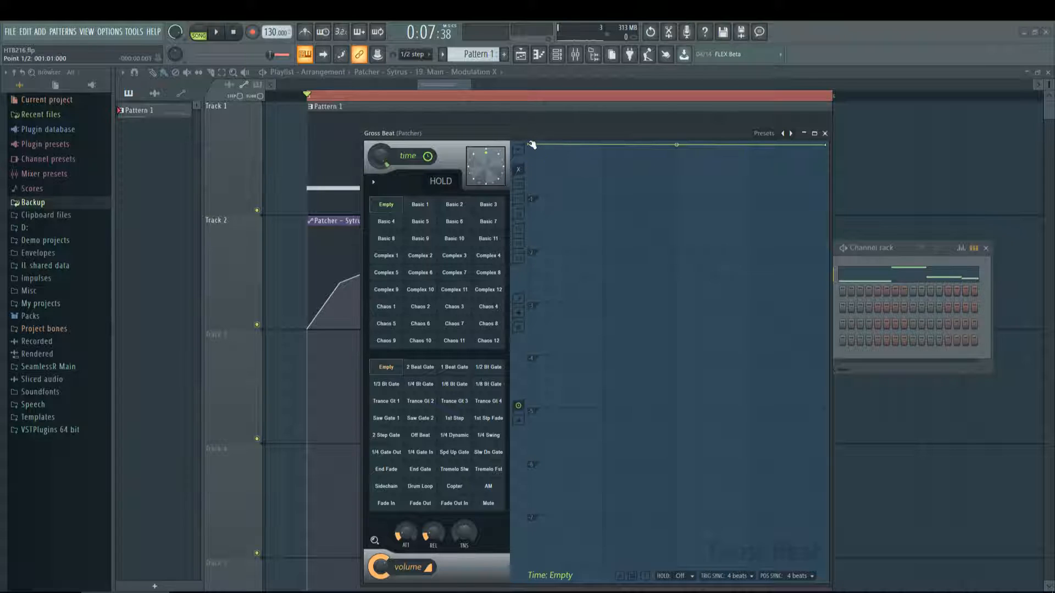
pyautogui.moveTo(536, 127); pyautogui.dragTo(537, 21)
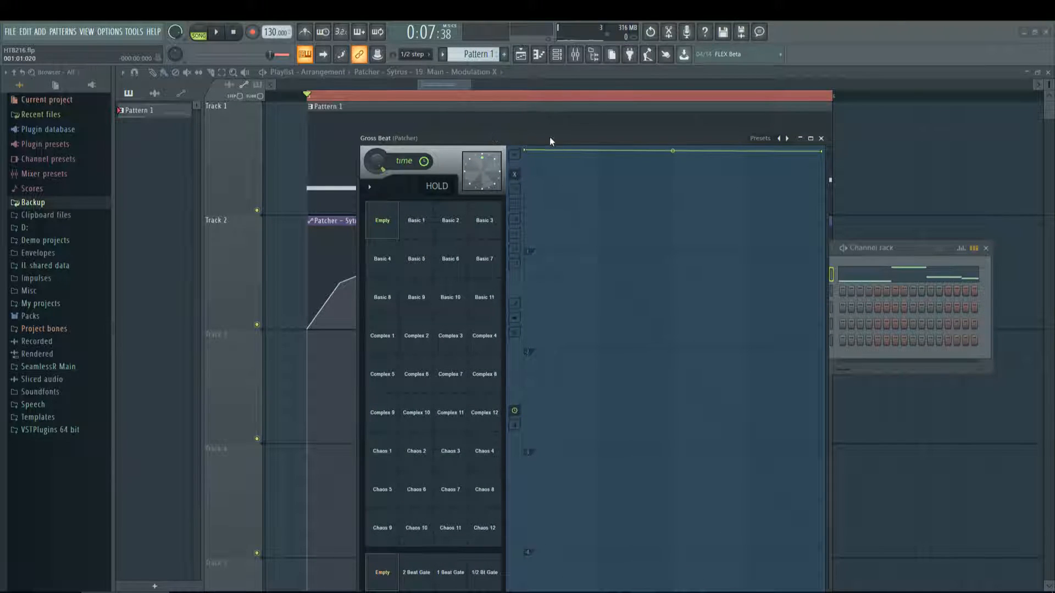
pyautogui.moveTo(668, 134); pyautogui.dragTo(687, 148)
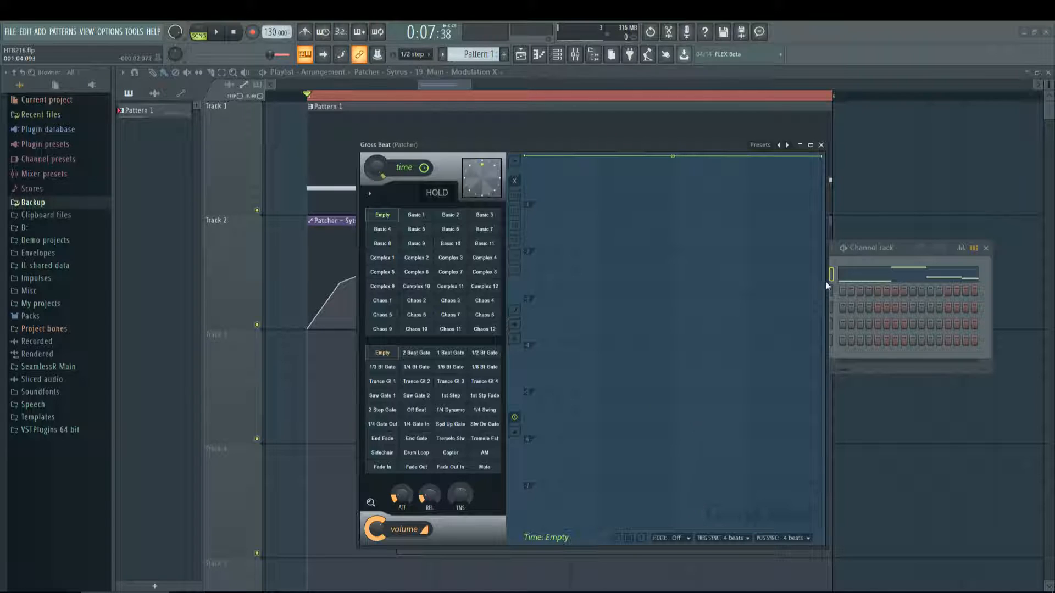
pyautogui.click(820, 145)
pyautogui.moveTo(607, 326)
pyautogui.mouseDown()
pyautogui.moveTo(597, 265)
pyautogui.moveTo(611, 282)
pyautogui.moveTo(577, 302)
pyautogui.moveTo(585, 324)
pyautogui.moveTo(602, 325)
pyautogui.mouseUp()
pyautogui.doubleClick(572, 465)
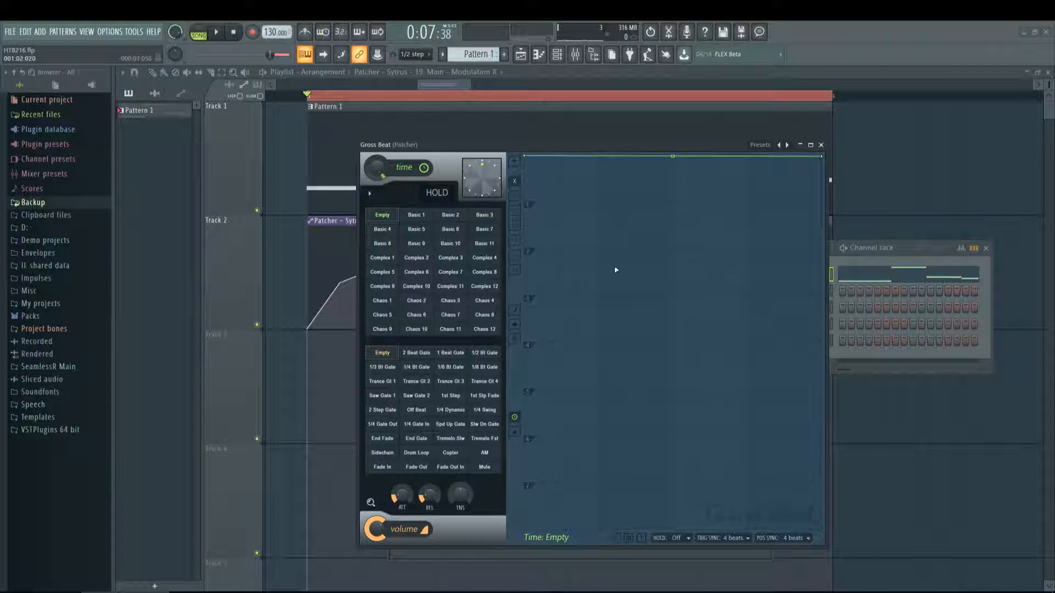
pyautogui.click(821, 145)
# Zoom the playlist out around the Pattern 1 clip, play from midway through it, and return the playback position to its start
pyautogui.scroll(-3, 773, 216)
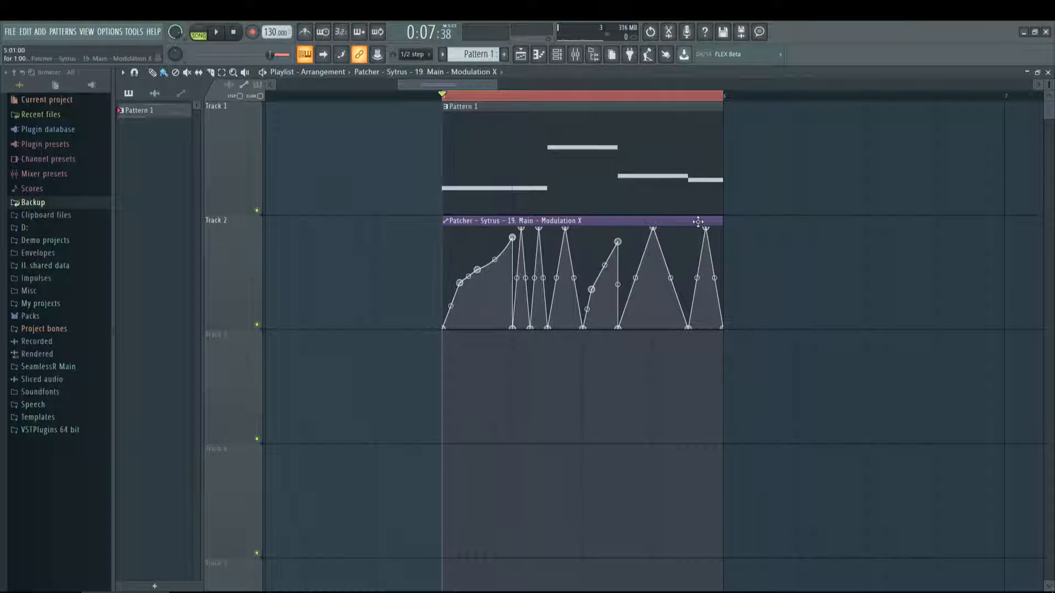
pyautogui.scroll(-3, 698, 221)
pyautogui.scroll(2, 777, 222)
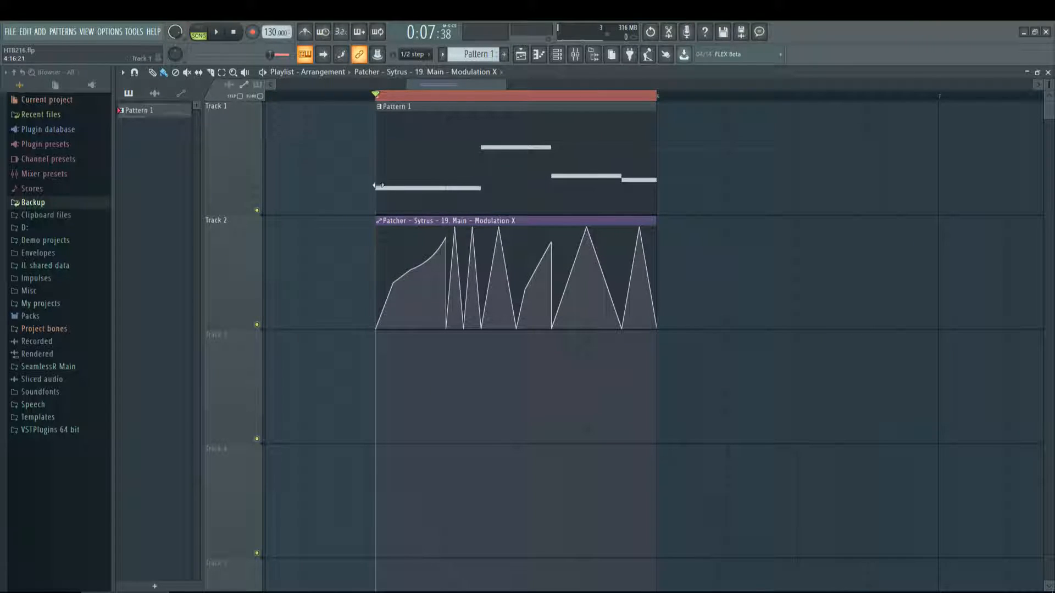
pyautogui.click(513, 97)
pyautogui.click(519, 99)
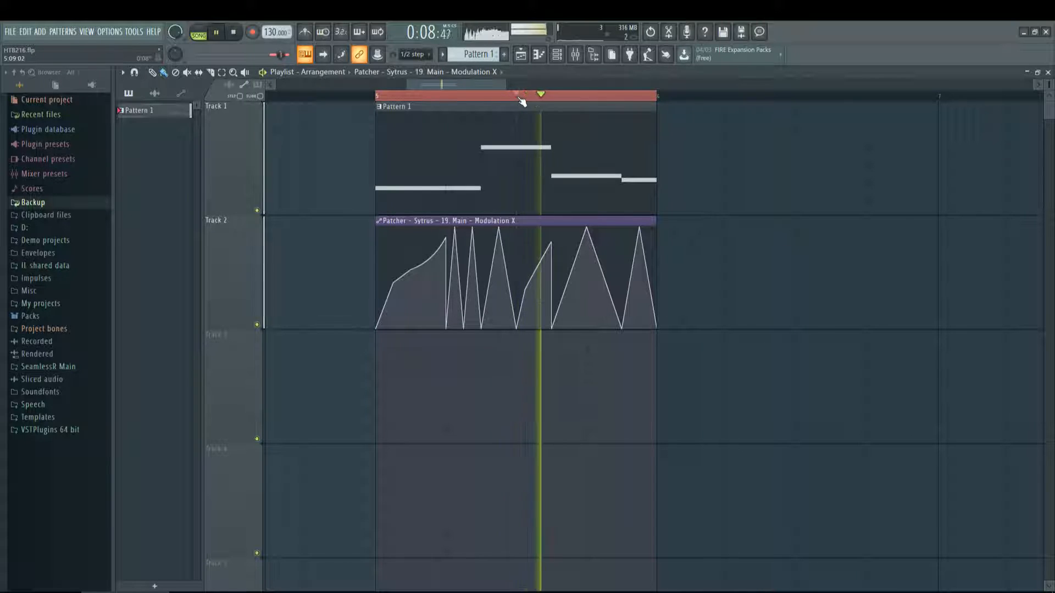
pyautogui.click(372, 98)
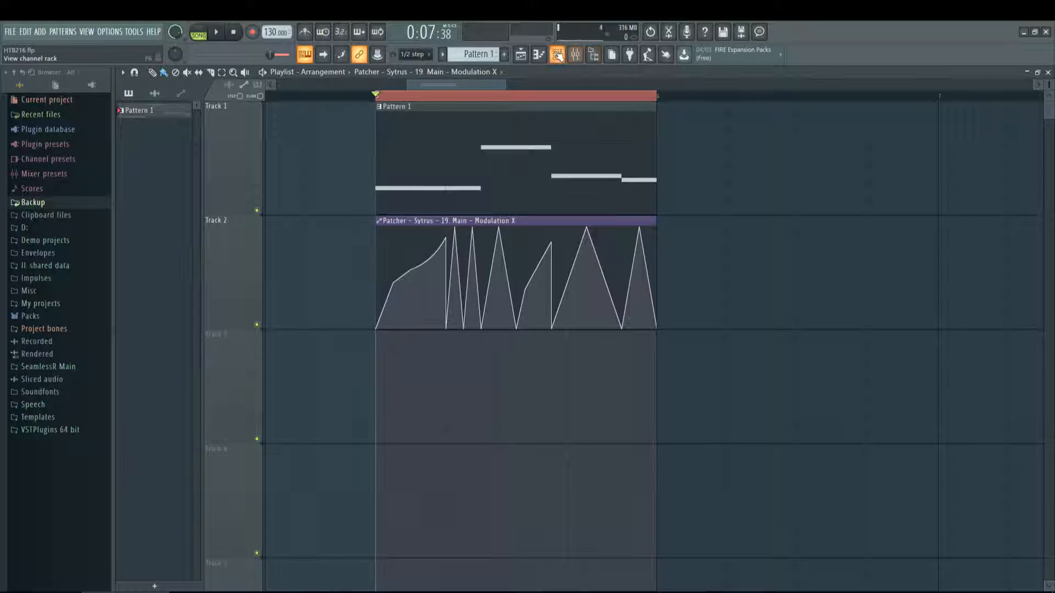
# Show the channel rack, reopen the Patcher map, and check Sytrus's unison order before closing the synth
pyautogui.press('F6')
pyautogui.click(817, 276)
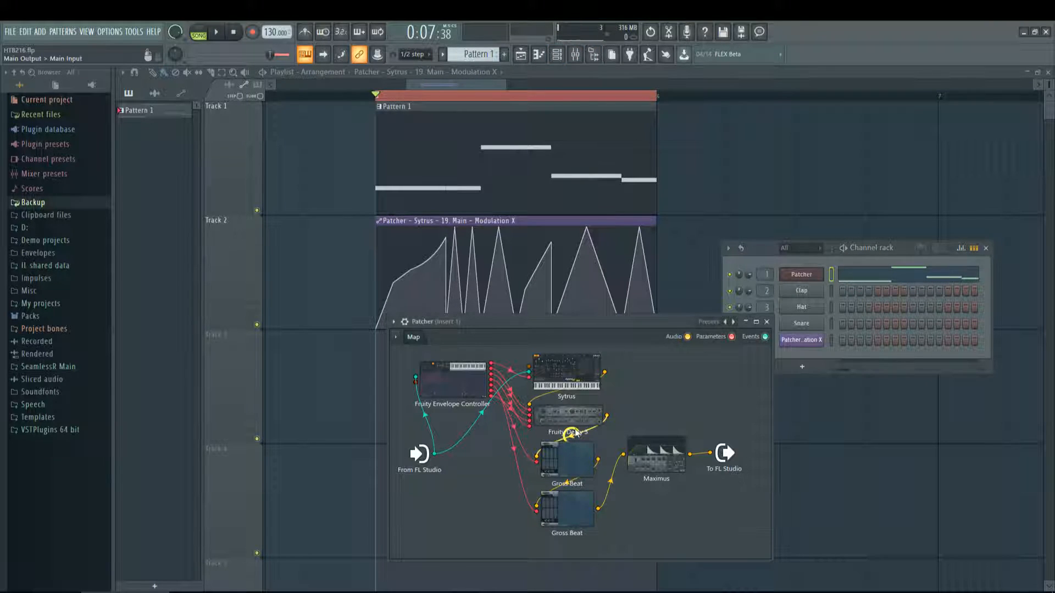
pyautogui.click(569, 369)
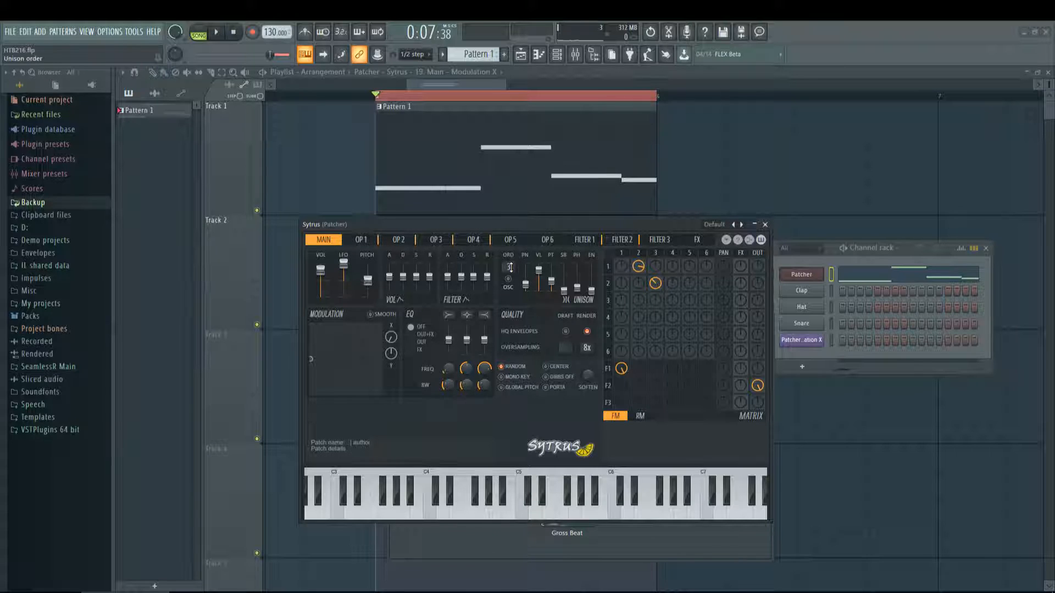
pyautogui.click(765, 224)
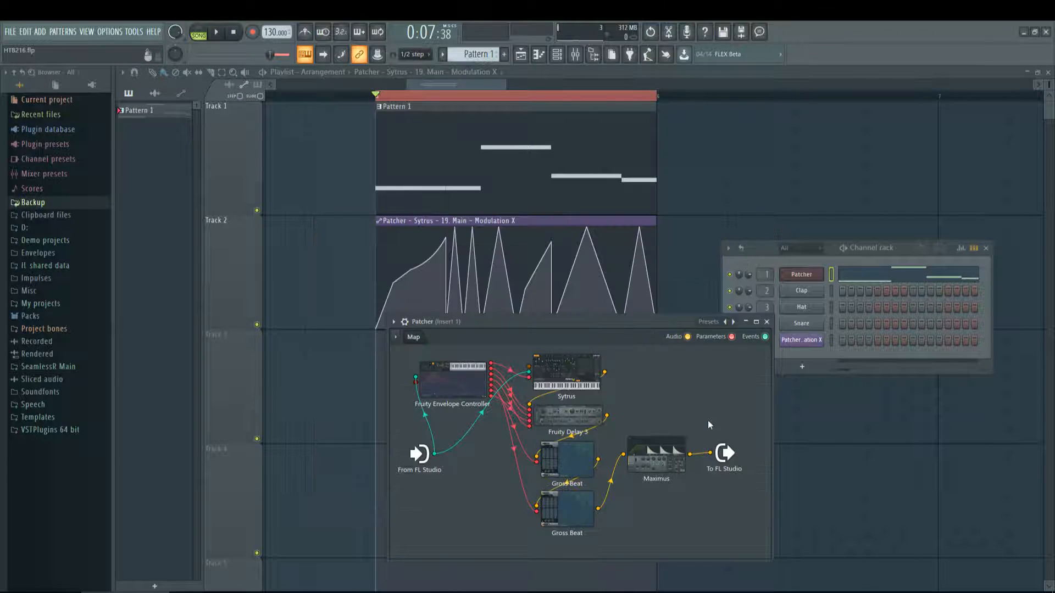
# Move Maximus lower on the Patcher map, route Sytrus directly to the FL Studio output, and play the unprocessed sound
pyautogui.moveTo(604, 373); pyautogui.dragTo(659, 517)
pyautogui.press('space')
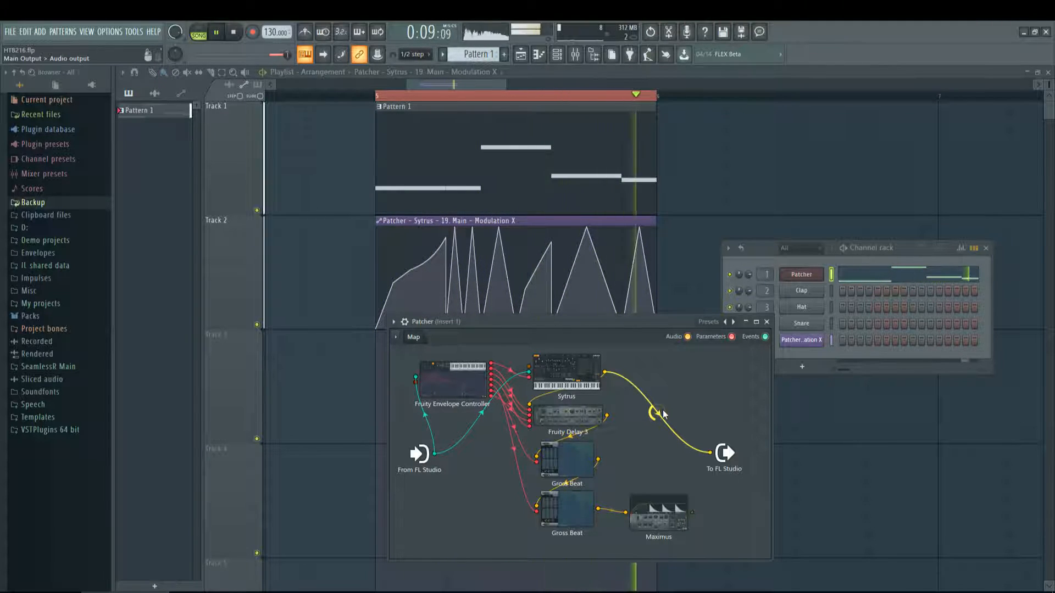
pyautogui.press('space')
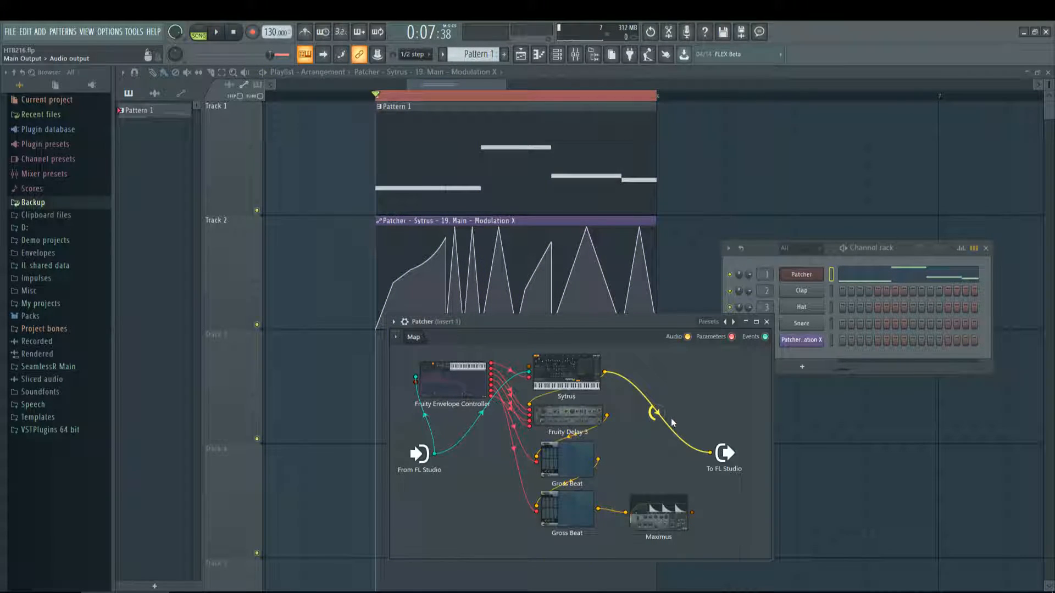
# Compare the processed sound through Maximus with the direct Sytrus output by switching the connection to FL Studio during playback
pyautogui.moveTo(710, 452); pyautogui.dragTo(692, 512)
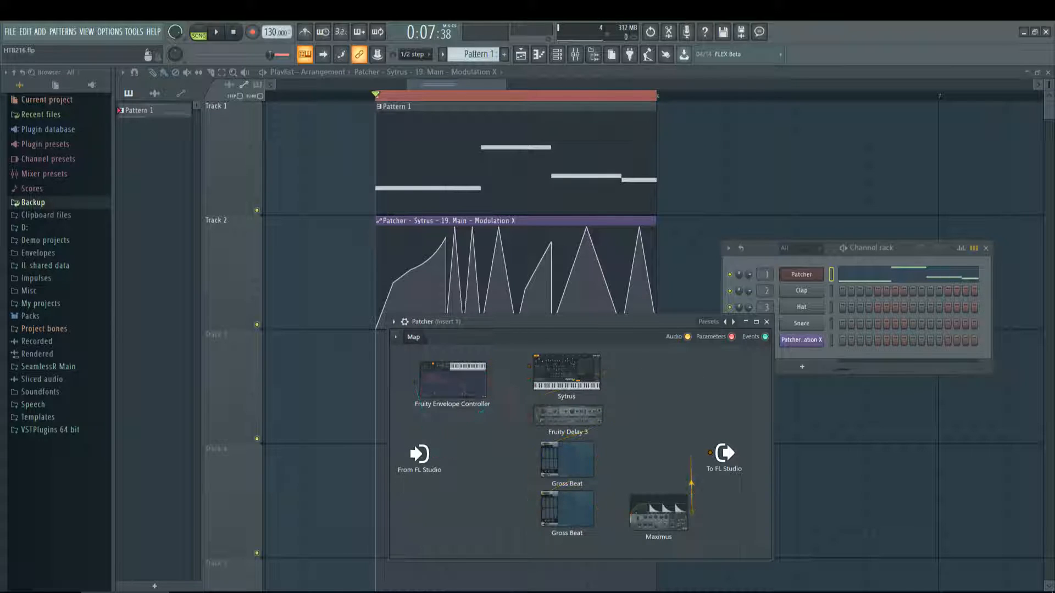
pyautogui.press('space')
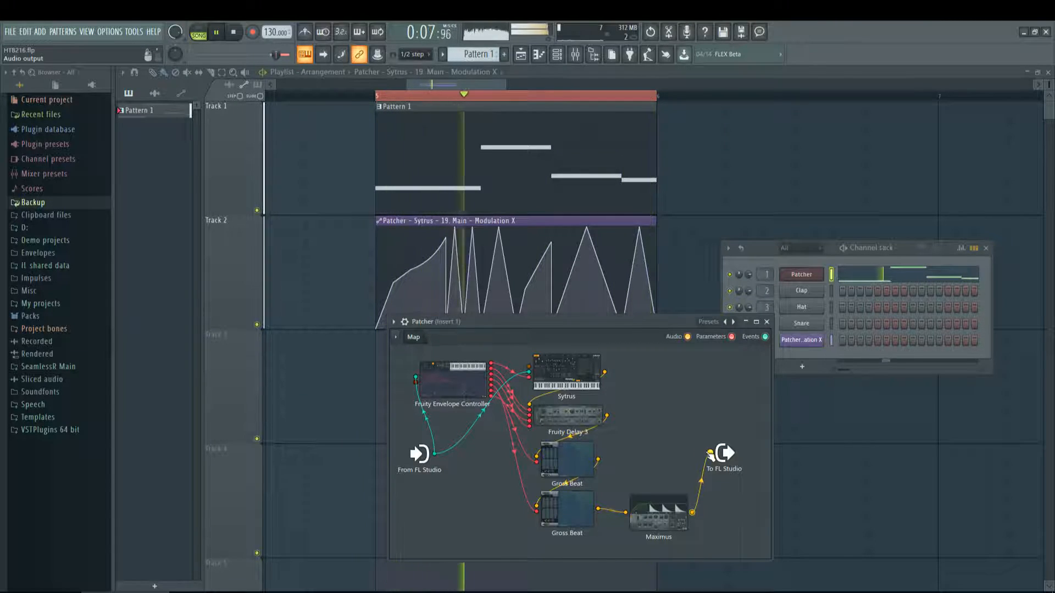
pyautogui.moveTo(710, 452); pyautogui.dragTo(604, 372)
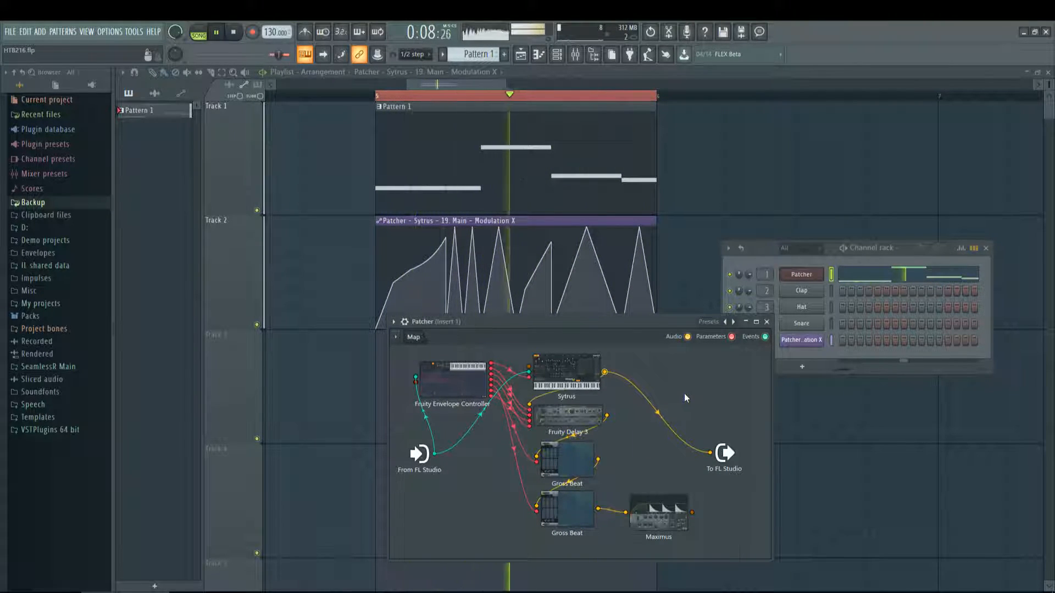
pyautogui.press('space')
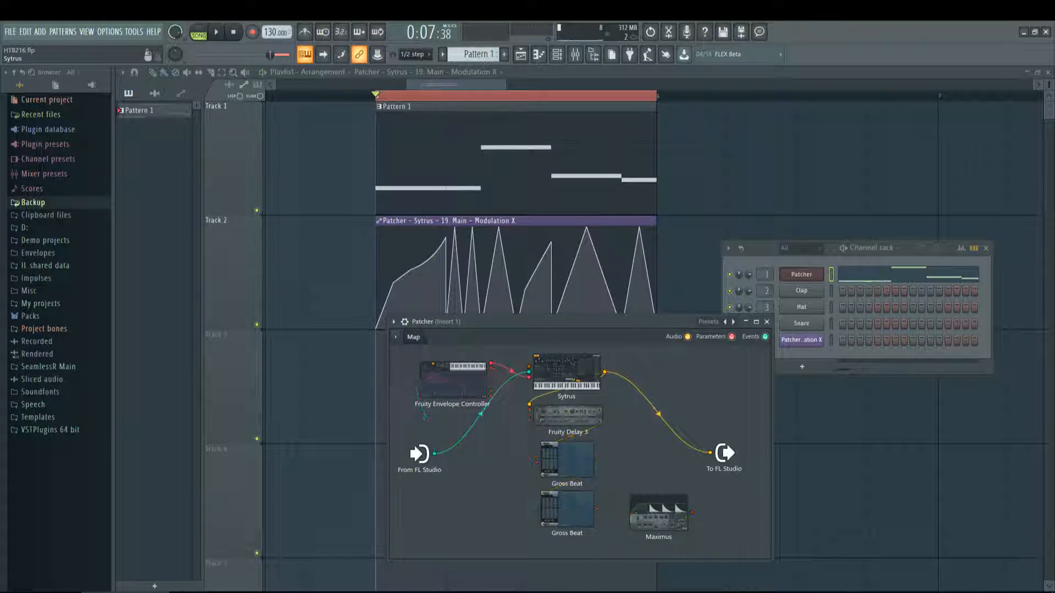
# Open Sytrus and examine its main unison settings and the unison volume envelopes of operators 1, 2 and 3
pyautogui.doubleClick(557, 375)
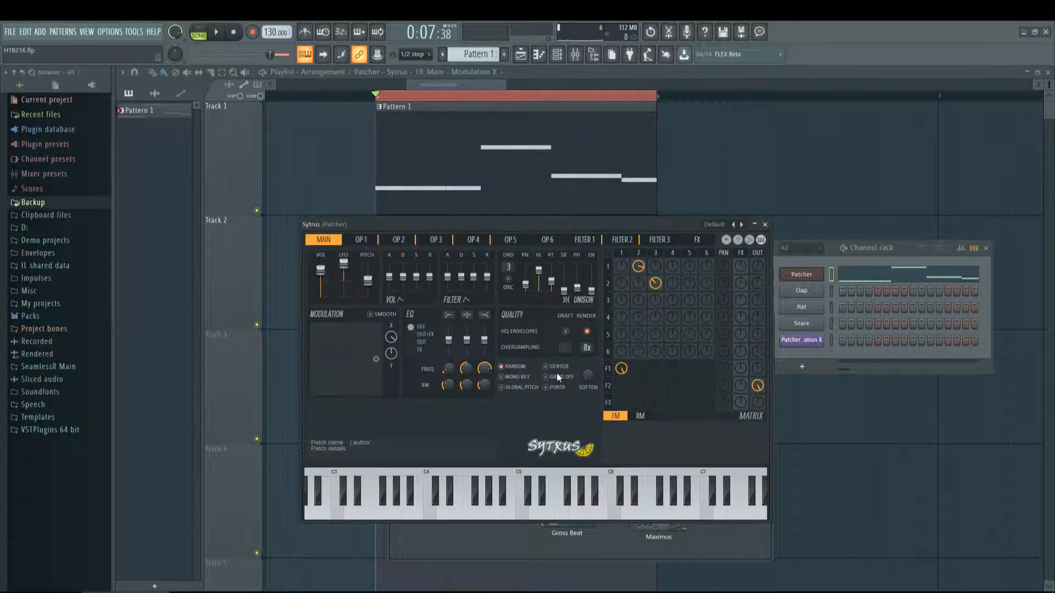
pyautogui.click(620, 252)
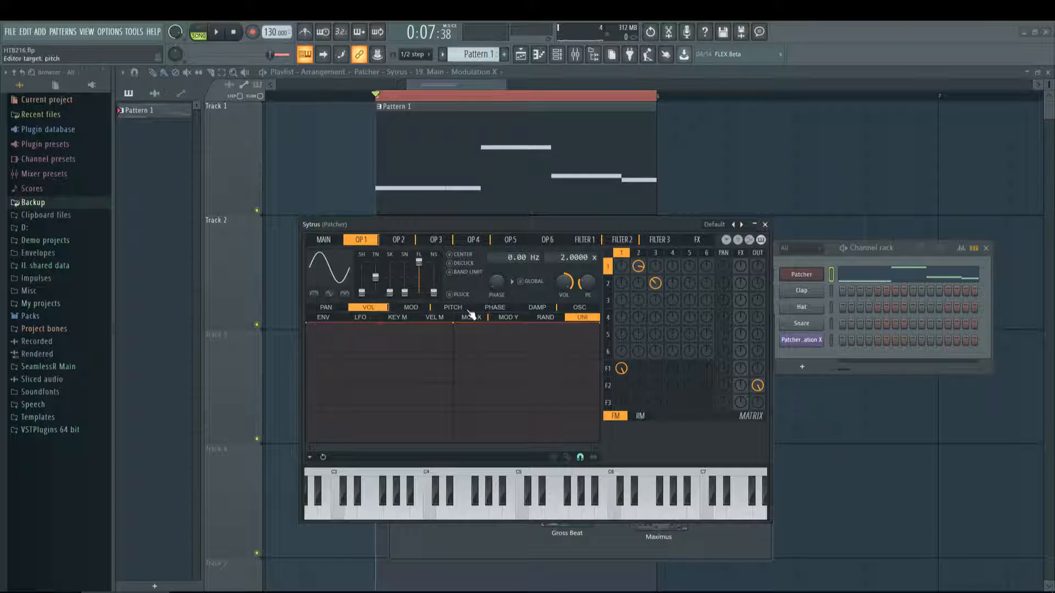
pyautogui.click(327, 240)
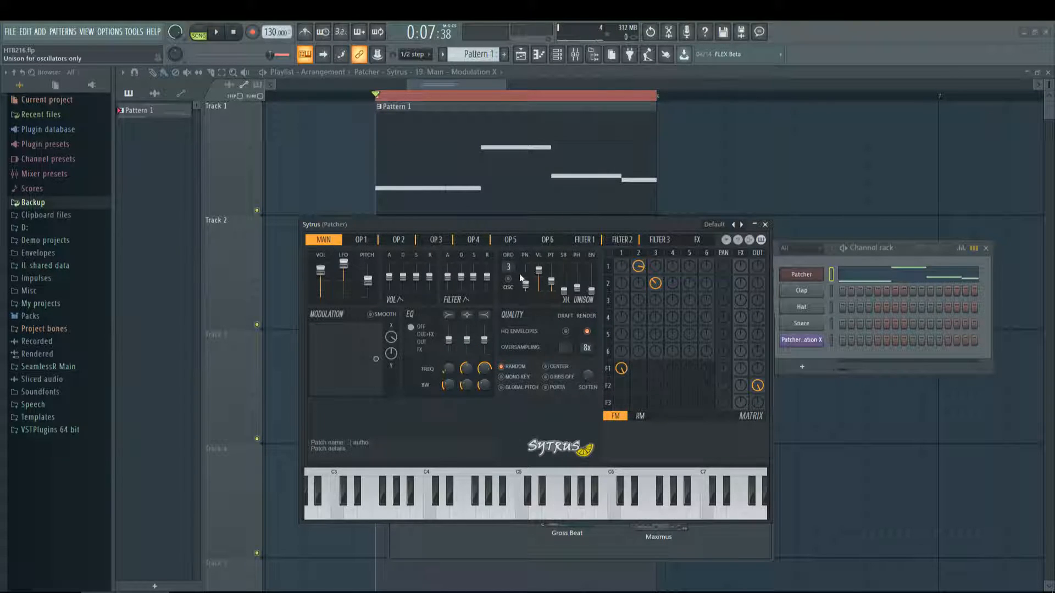
pyautogui.click(621, 253)
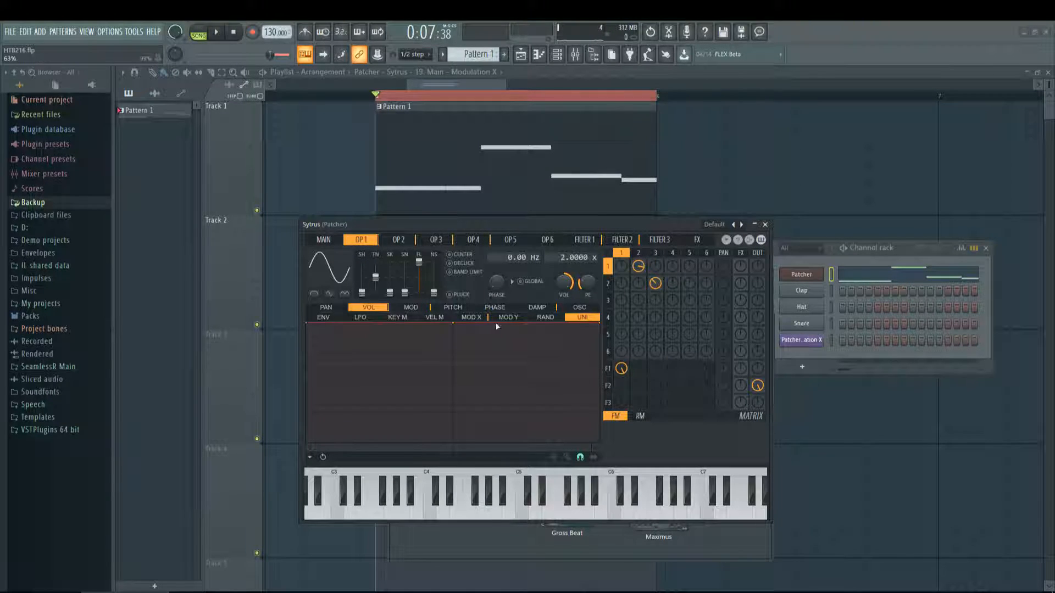
pyautogui.click(639, 253)
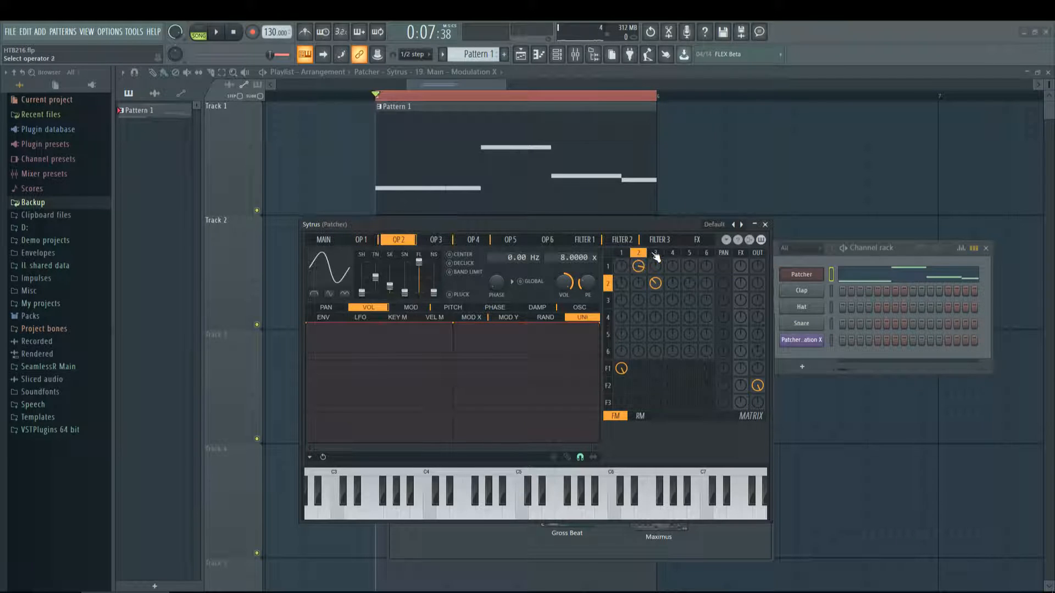
pyautogui.click(655, 254)
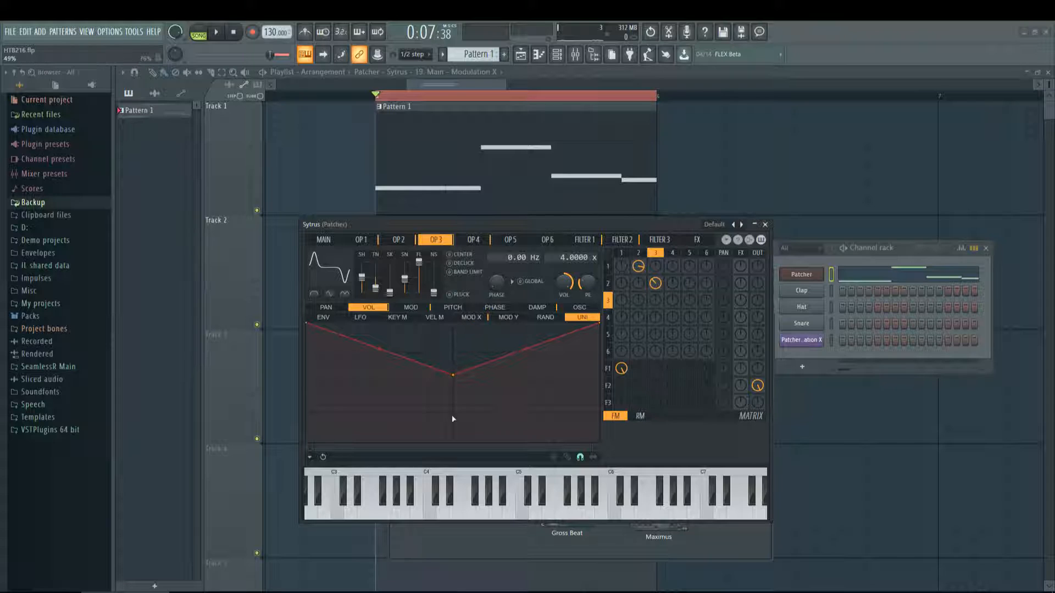
# Inspect filter 2's unison cutoff envelope and the unison input-modulation envelopes of operators 1 and 2
pyautogui.click(622, 240)
pyautogui.click(387, 308)
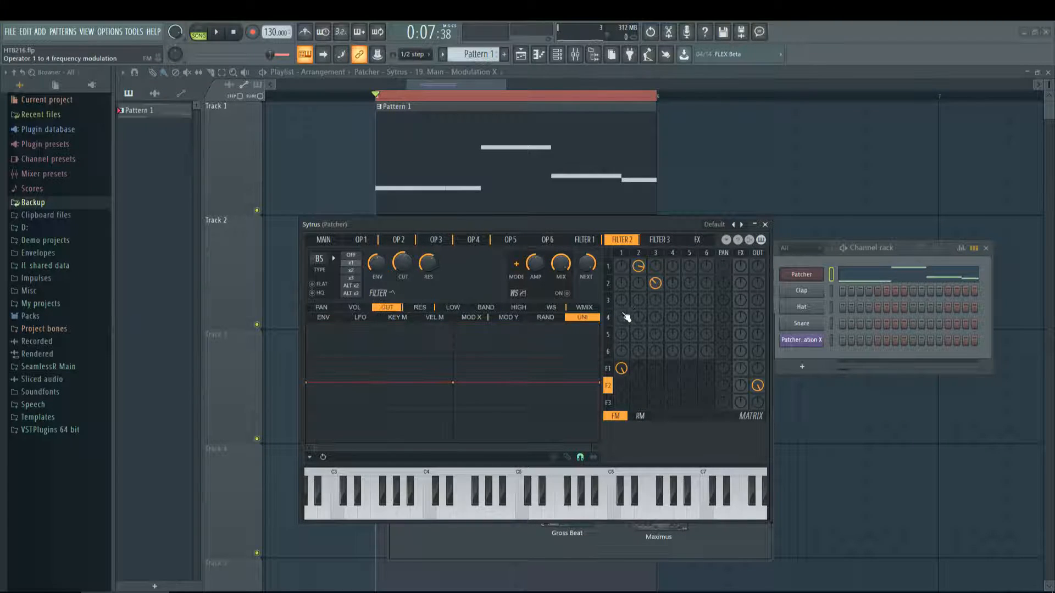
pyautogui.click(396, 240)
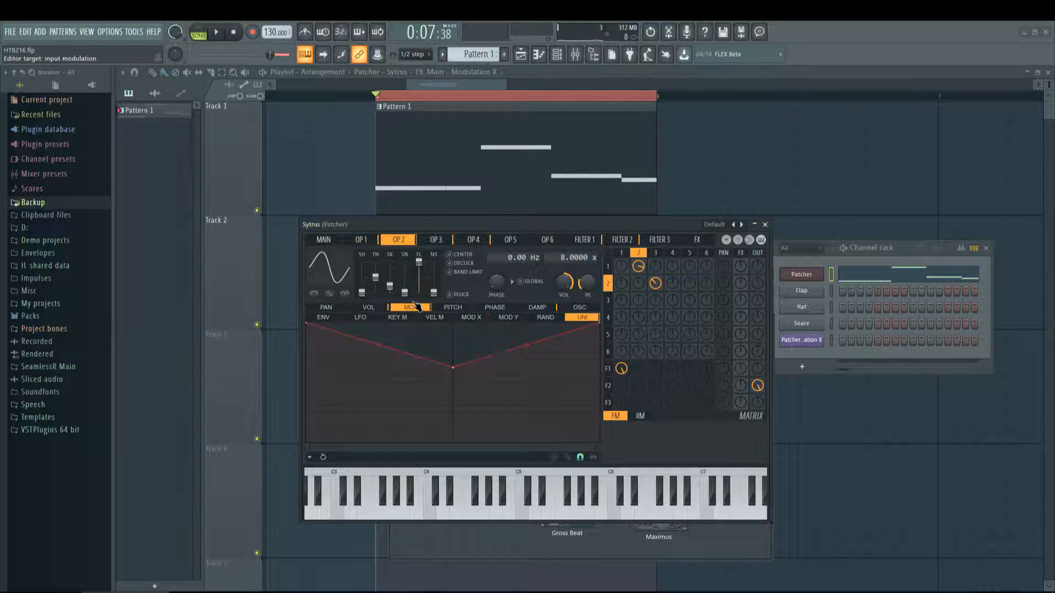
pyautogui.click(621, 253)
pyautogui.click(638, 253)
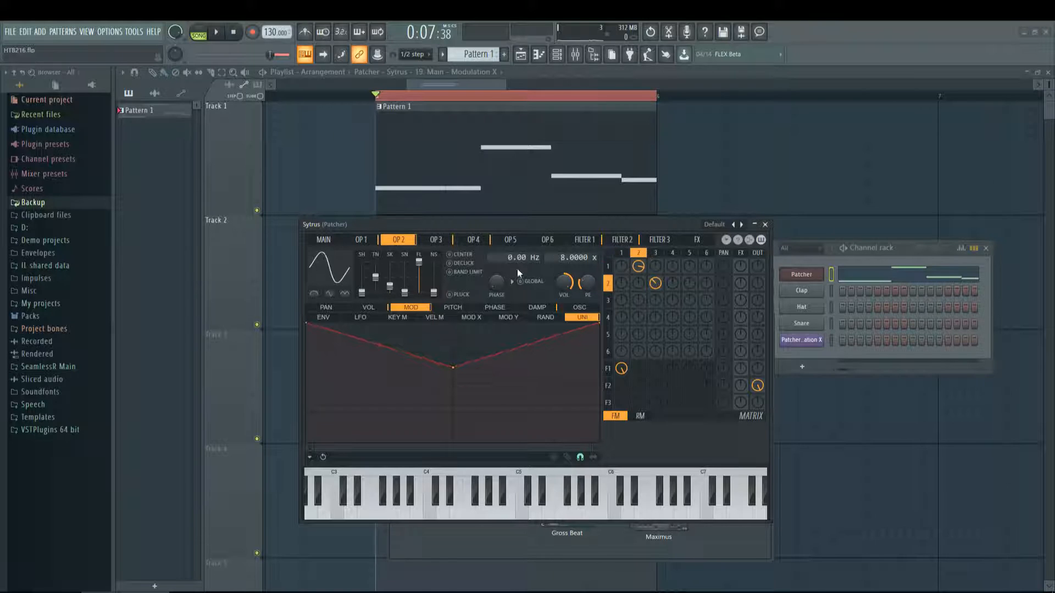
# Compare the unison modulation envelopes and frequency settings of operators 1, 2 and 3 in Sytrus
pyautogui.click(655, 253)
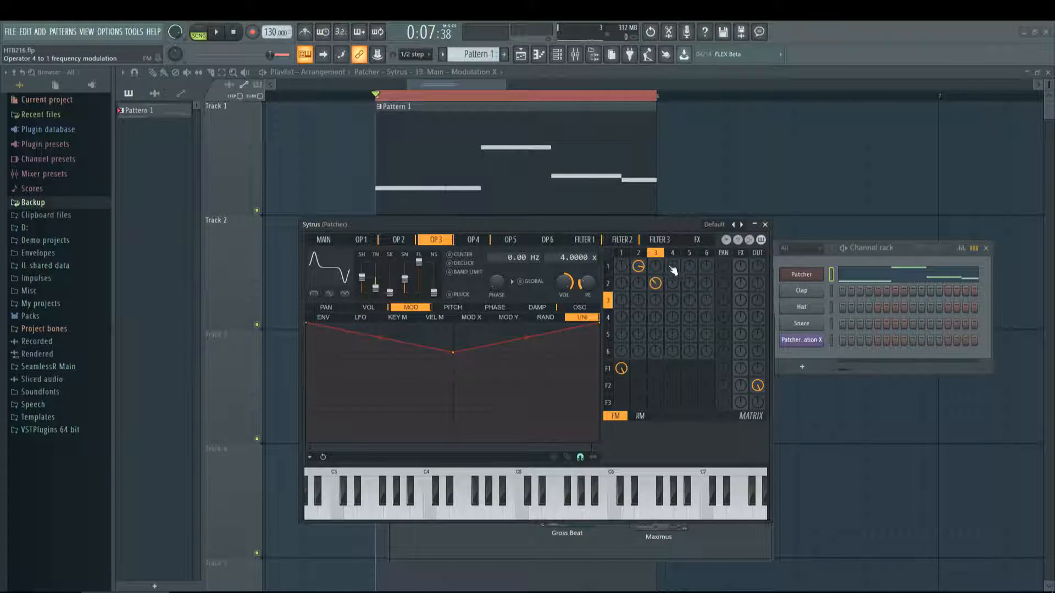
pyautogui.click(638, 253)
pyautogui.click(622, 253)
pyautogui.click(639, 253)
pyautogui.click(656, 253)
pyautogui.click(622, 253)
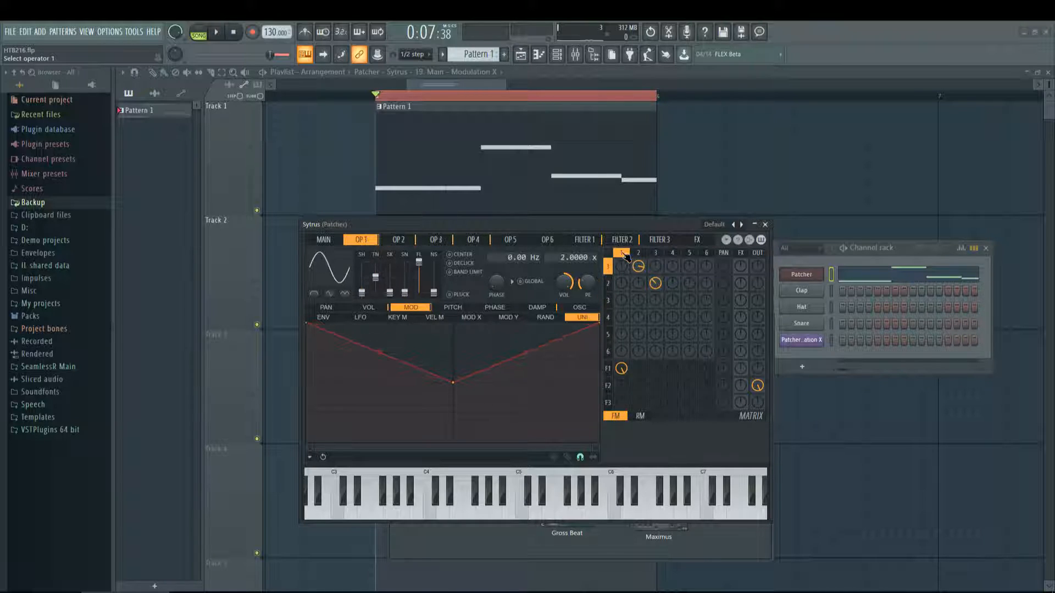
pyautogui.click(638, 254)
pyautogui.click(656, 254)
pyautogui.click(639, 254)
pyautogui.click(622, 253)
# Review the main Sytrus settings, including unison, while briefly playing the pattern
pyautogui.click(323, 239)
pyautogui.press('space')
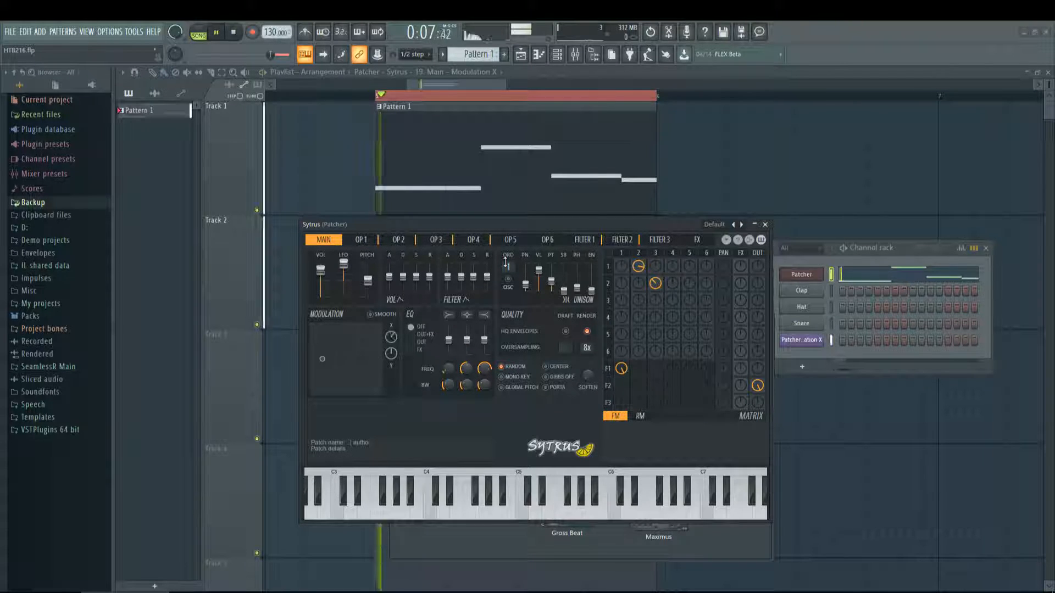
pyautogui.press('space')
# Vary the operator 3 to 2 frequency modulation amount while playing the pattern, with operator 2 selected
pyautogui.click(638, 254)
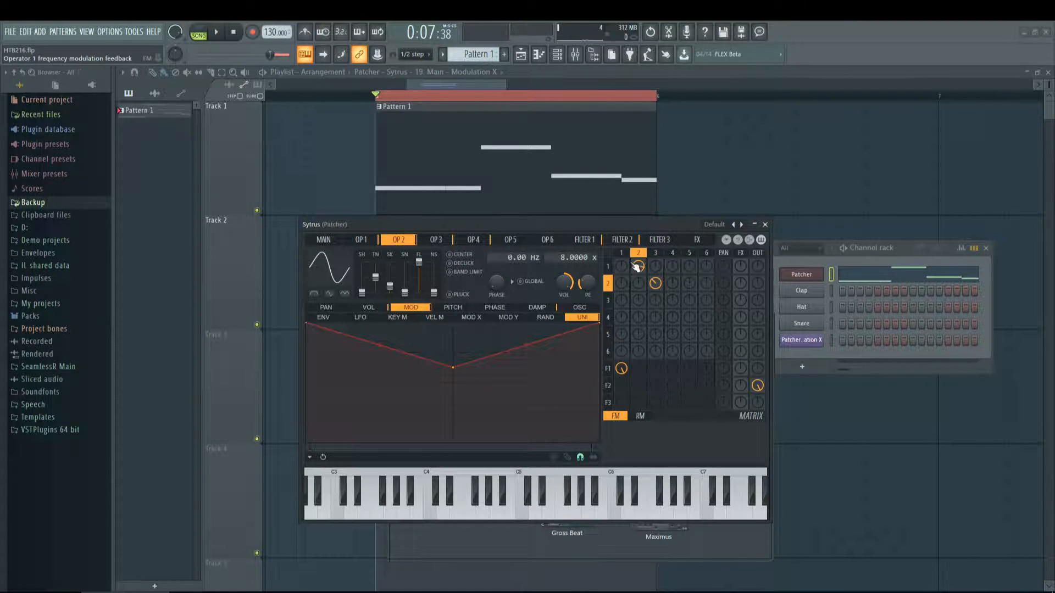
pyautogui.moveTo(657, 287); pyautogui.dragTo(657, 307)
pyautogui.press('space')
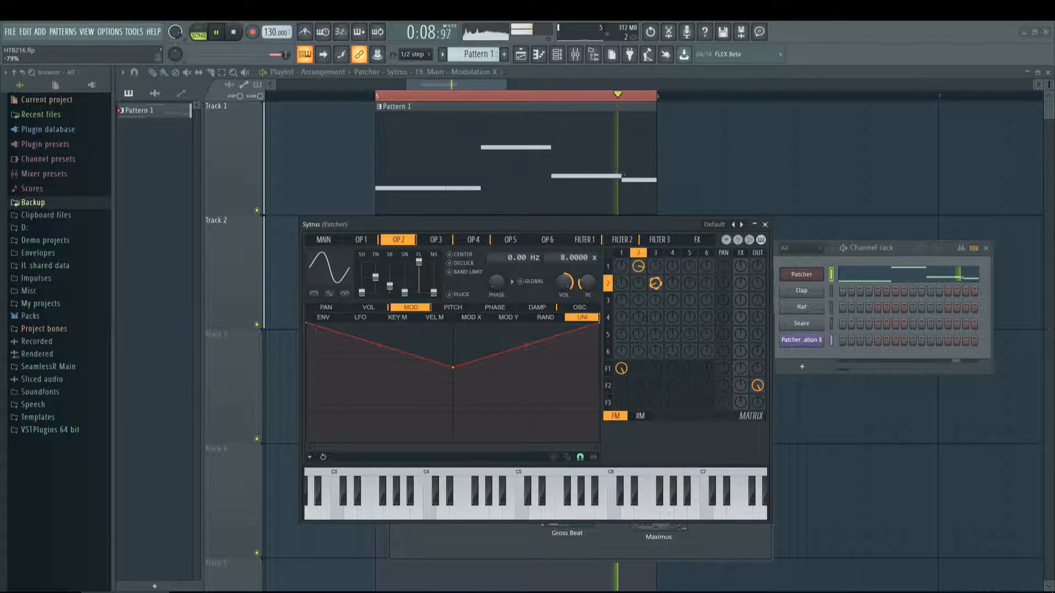
pyautogui.press('space')
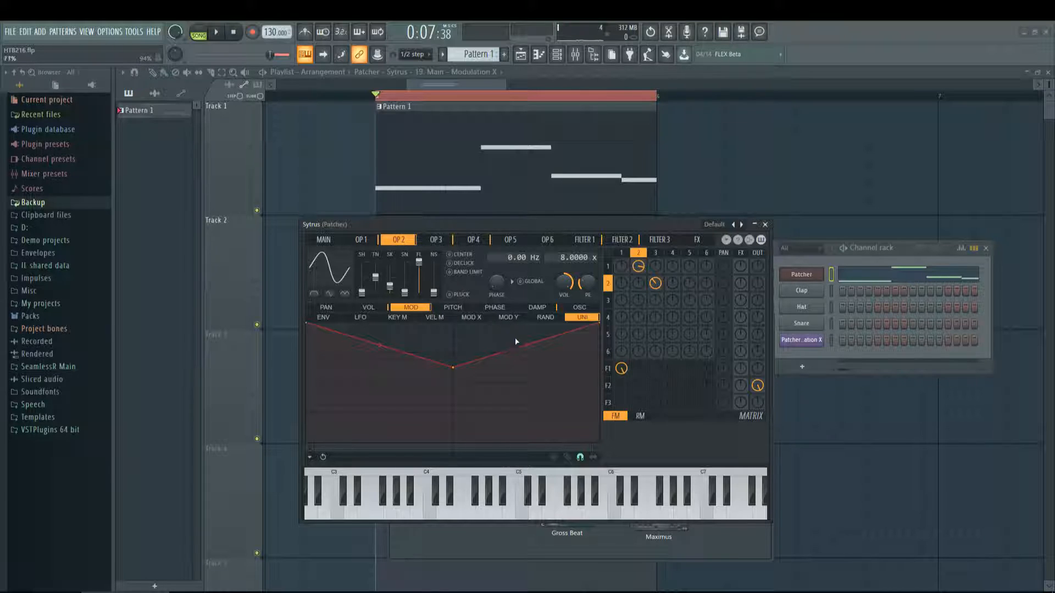
# Inspect filter 3 and the settings of operators 2 and 3
pyautogui.click(608, 403)
pyautogui.click(645, 254)
pyautogui.click(609, 403)
pyautogui.click(641, 253)
pyautogui.click(655, 254)
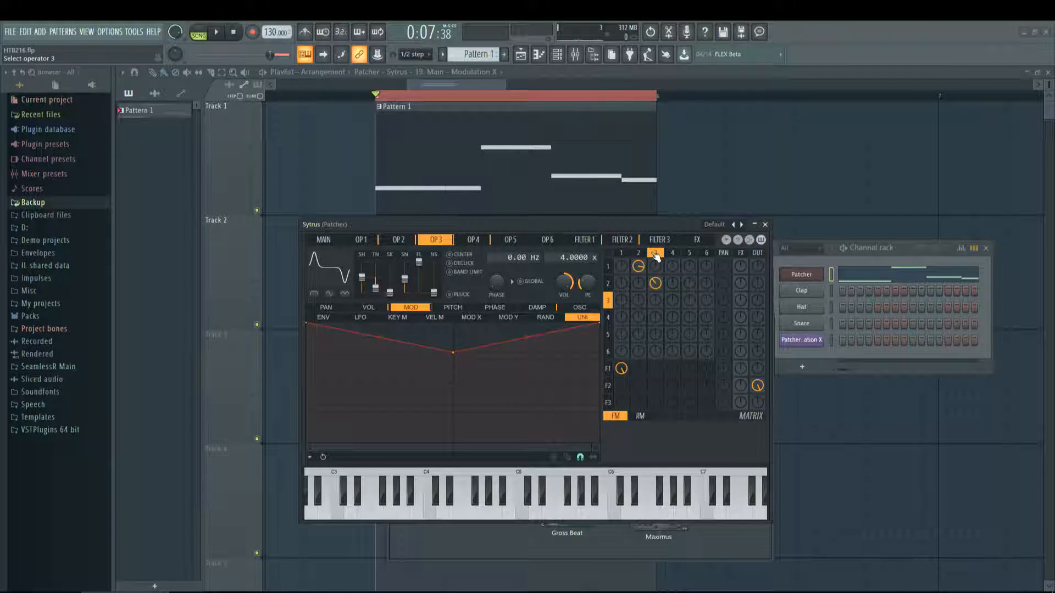
# Examine the ring modulation matrix and compare the frequency ratios of operators 1, 2, 3 and 4
pyautogui.click(640, 416)
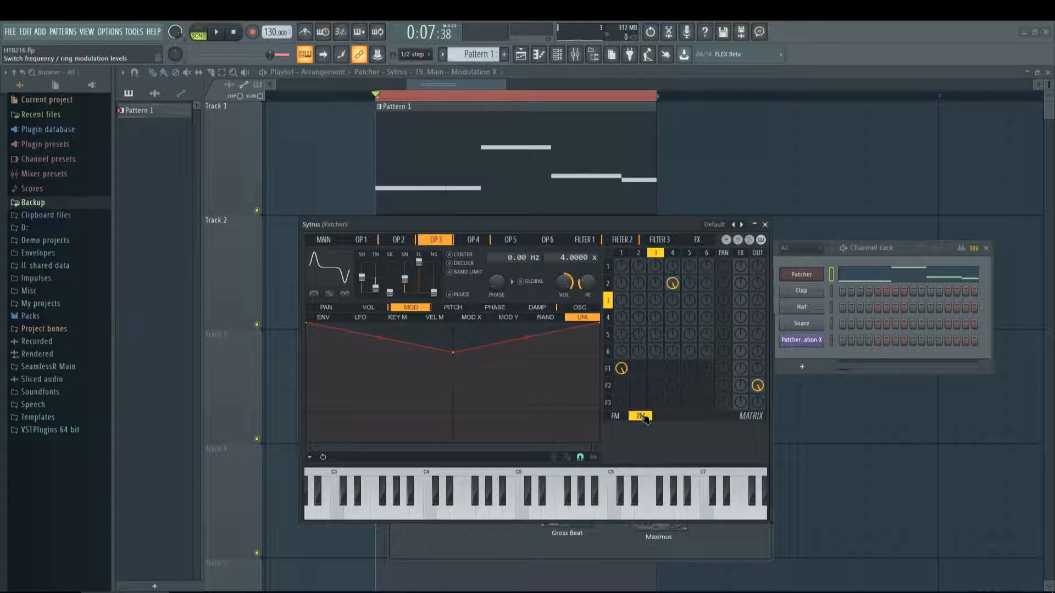
pyautogui.click(675, 253)
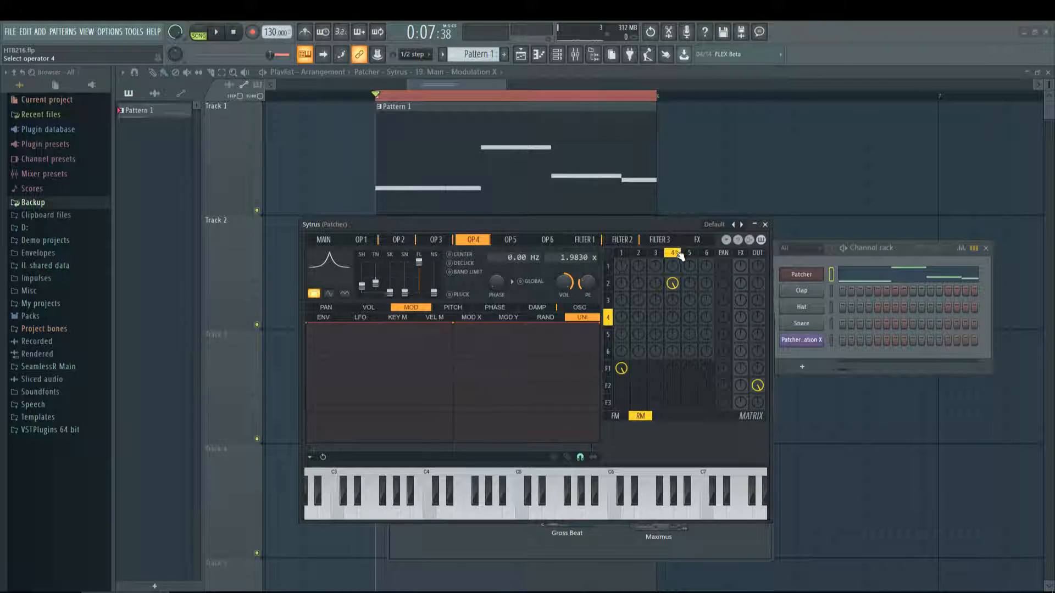
pyautogui.click(641, 253)
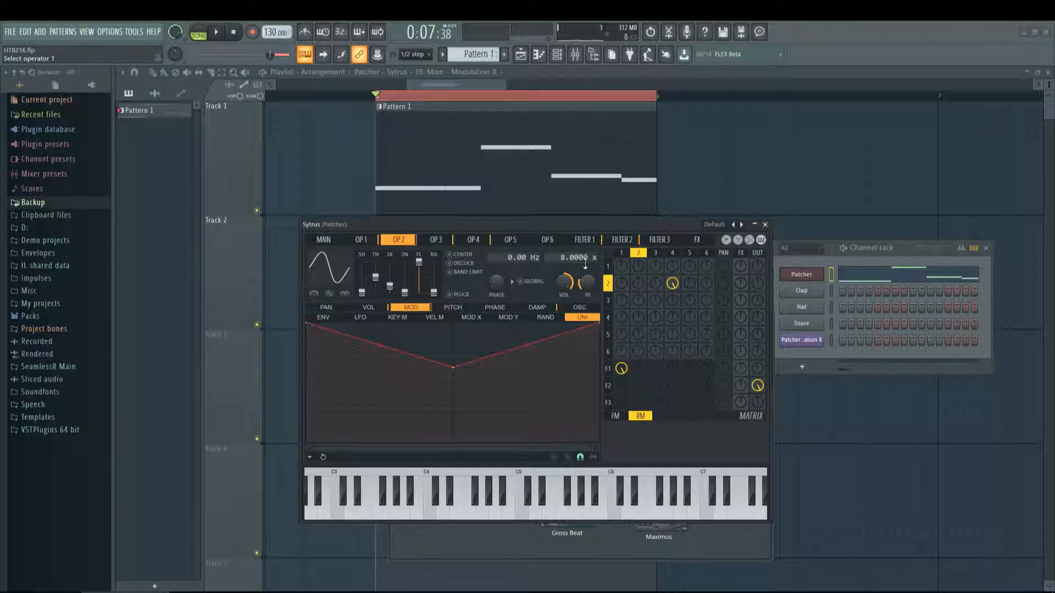
pyautogui.click(623, 254)
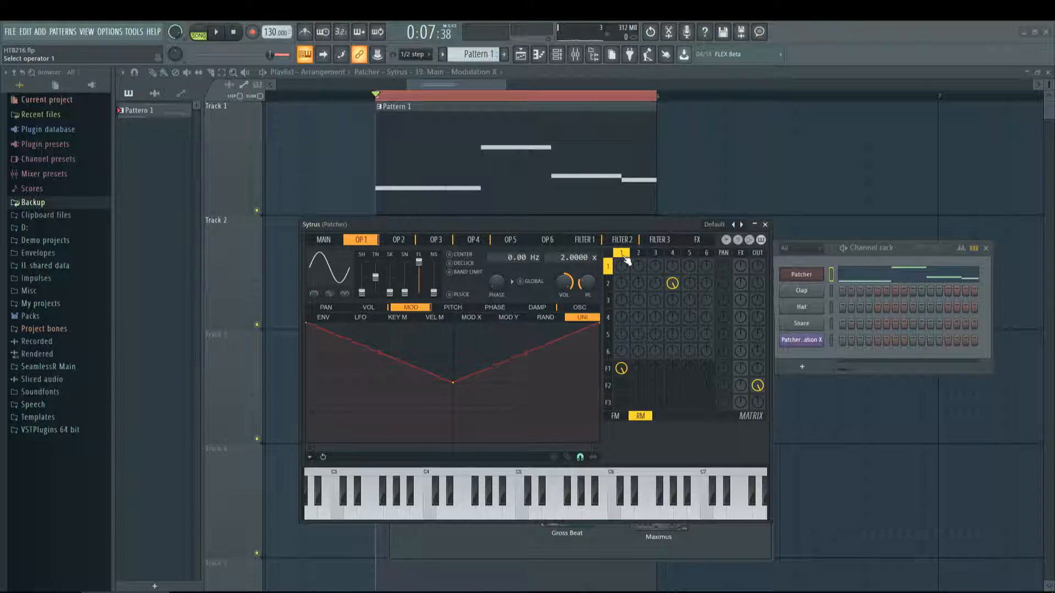
pyautogui.click(639, 254)
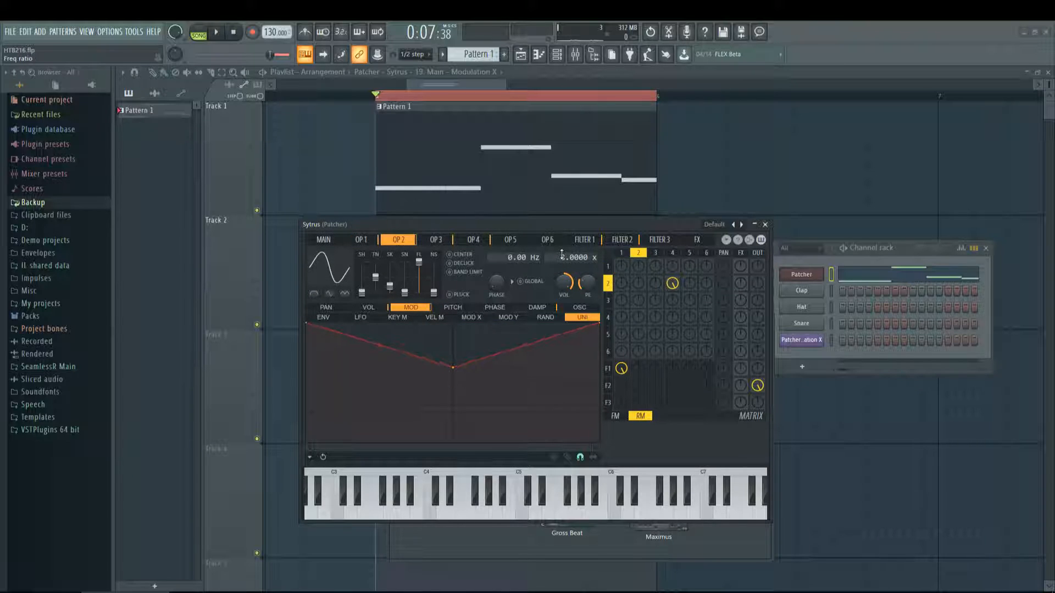
pyautogui.click(655, 254)
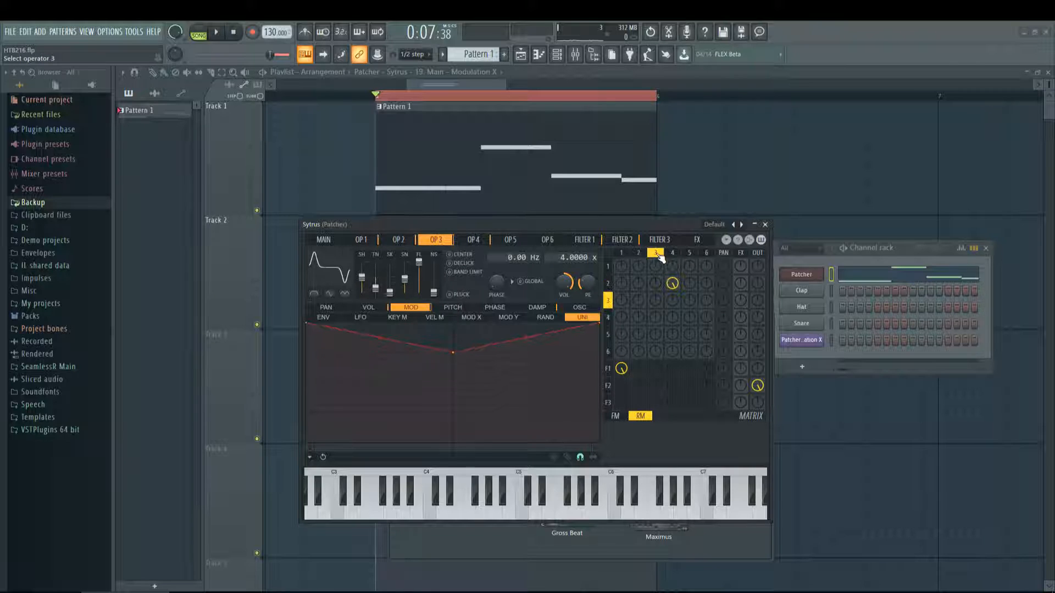
pyautogui.click(672, 254)
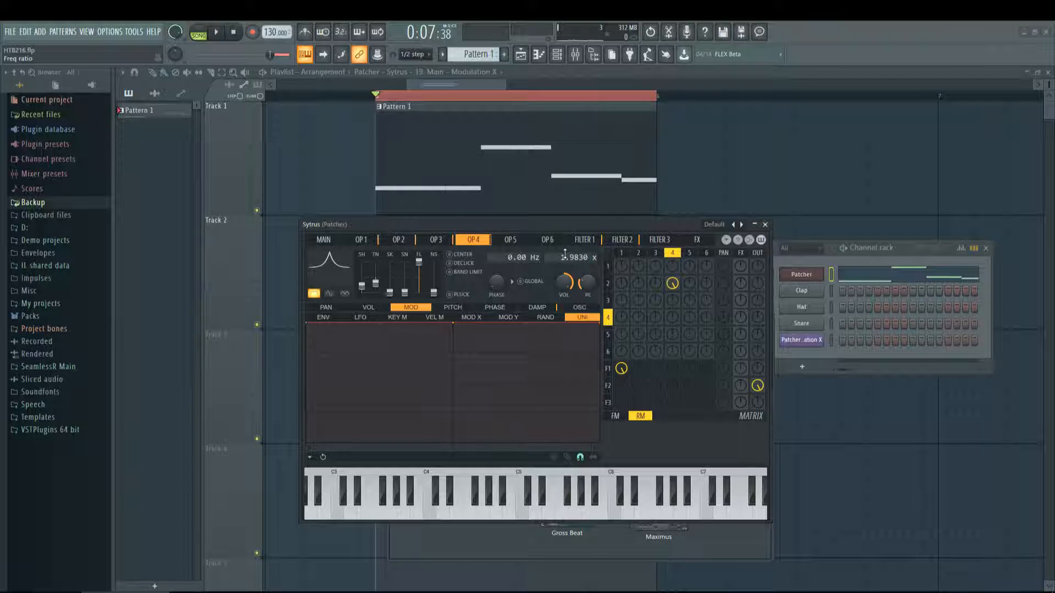
# Compare operator 4's waveform with those of operators 1 and 3
pyautogui.click(621, 254)
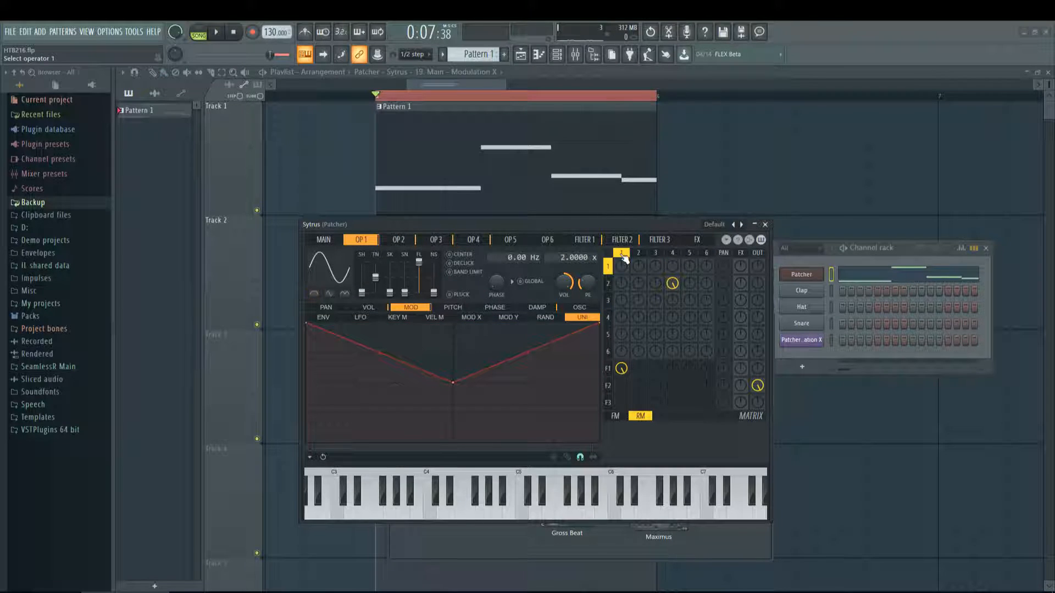
pyautogui.click(672, 254)
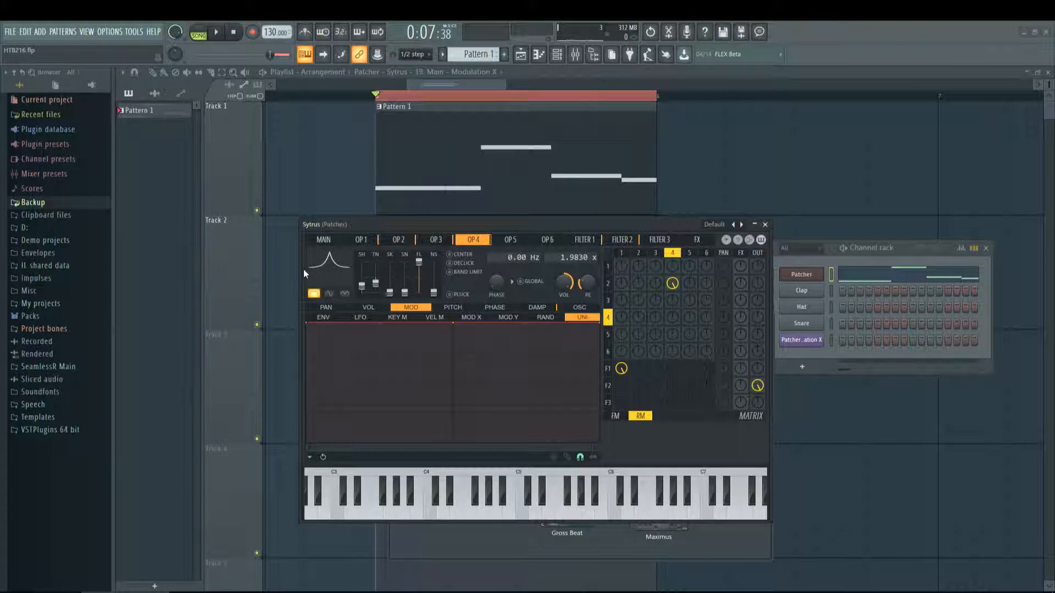
pyautogui.click(621, 253)
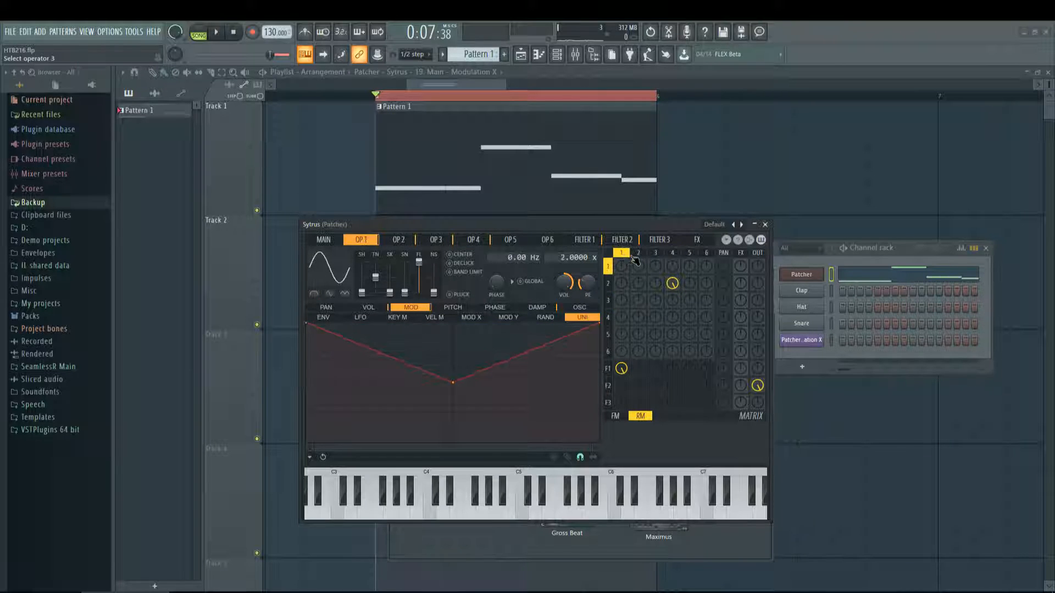
pyautogui.click(656, 254)
pyautogui.click(673, 254)
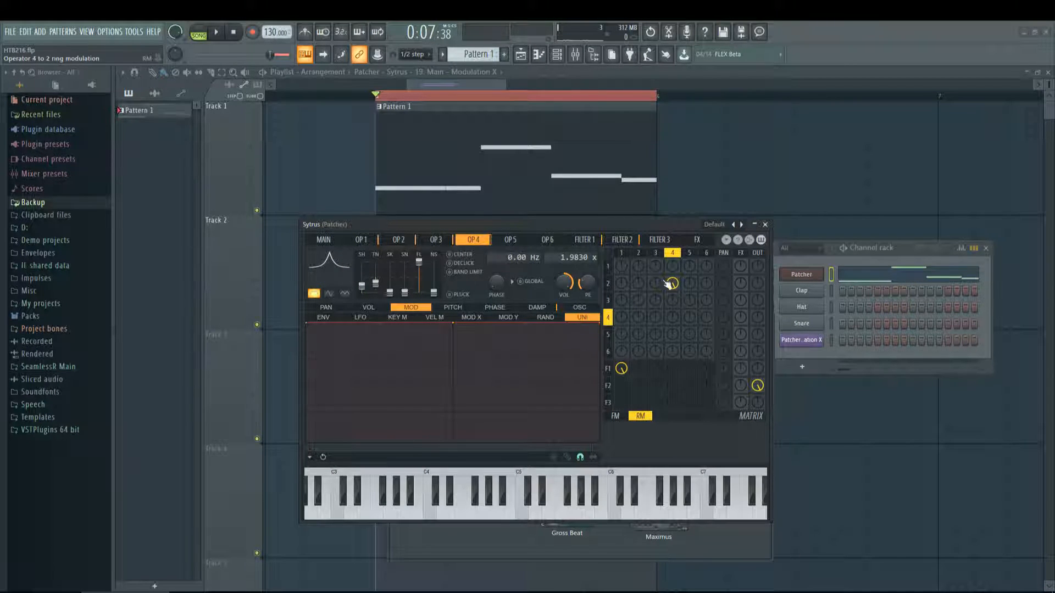
# Try the sound without operator 4 to 2 ring modulation and vary operator 4's tension during playback
pyautogui.press('space')
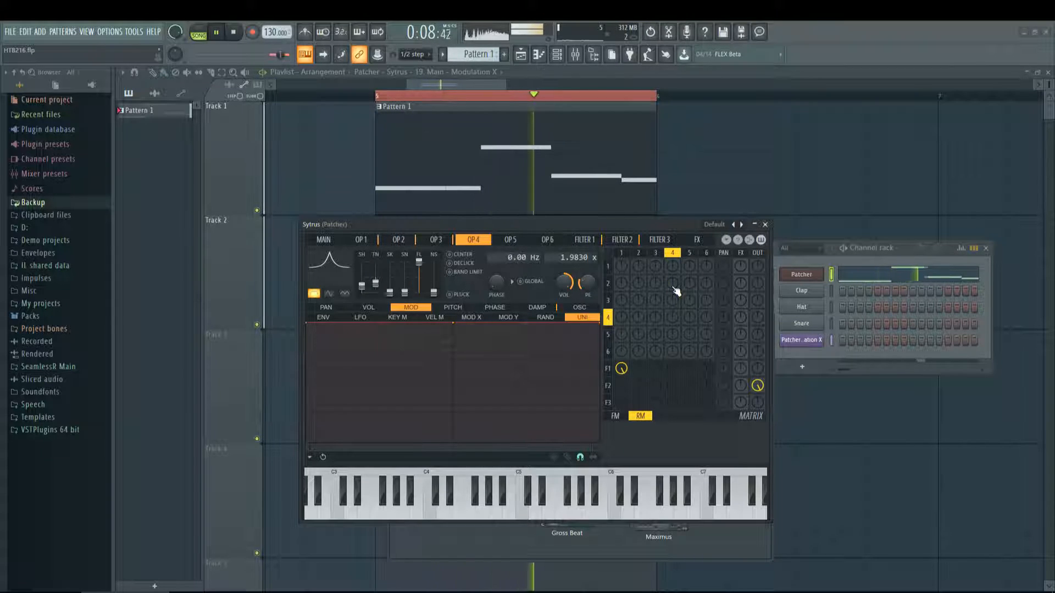
pyautogui.moveTo(676, 292); pyautogui.dragTo(676, 283)
pyautogui.moveTo(376, 283); pyautogui.dragTo(376, 284)
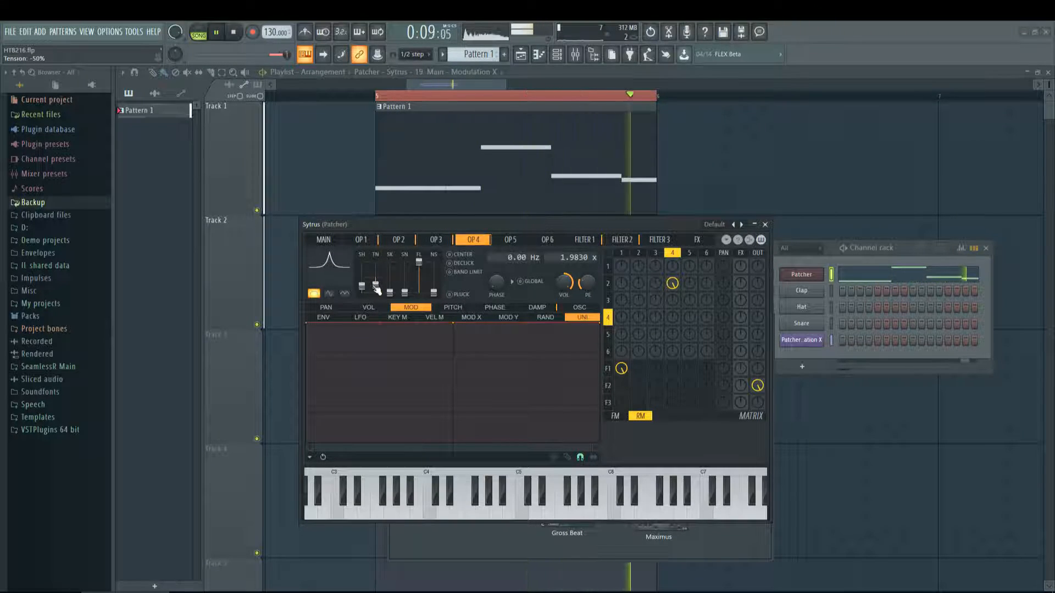
pyautogui.press('space')
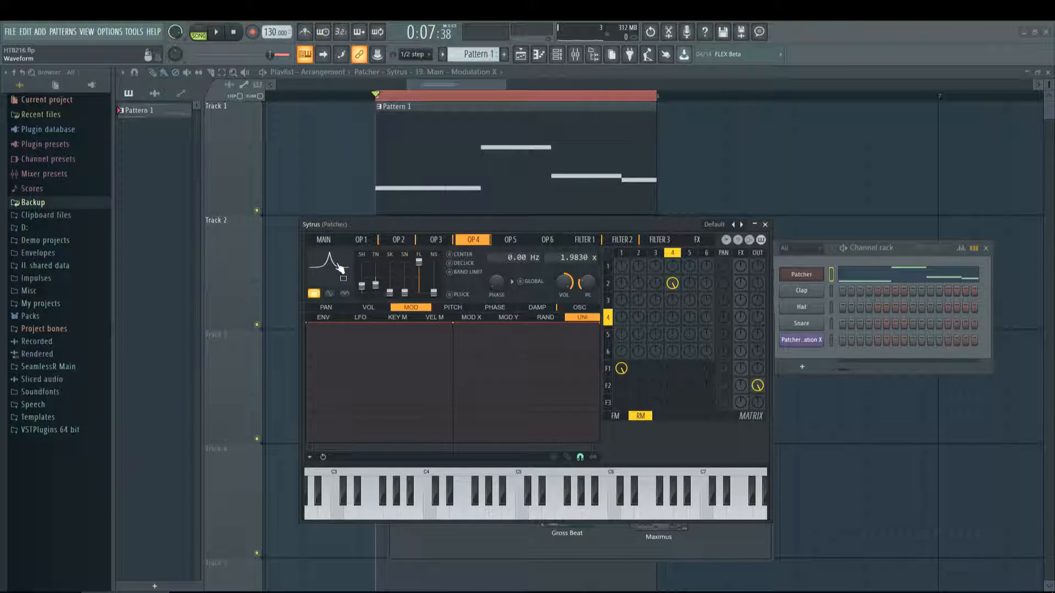
# Review the settings of operators 2, 3 and 4 alongside the ring modulation matrix
pyautogui.click(655, 253)
pyautogui.click(639, 253)
pyautogui.click(655, 253)
pyautogui.click(673, 254)
pyautogui.click(638, 253)
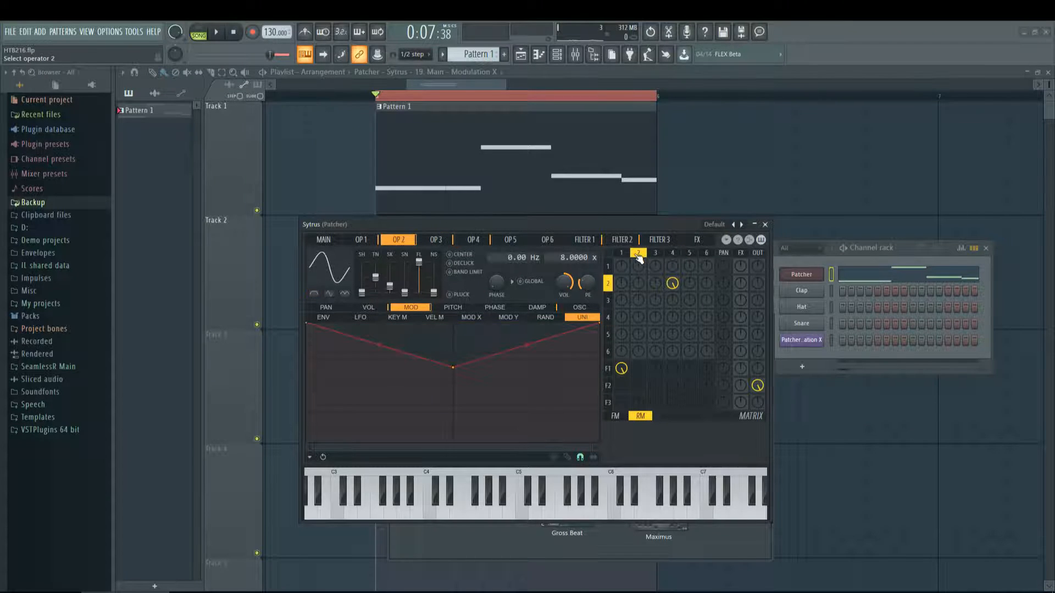
# In the frequency modulation matrix, try operator 2's volume at 0% and vary operator 3 to 2 modulation during playback
pyautogui.click(615, 416)
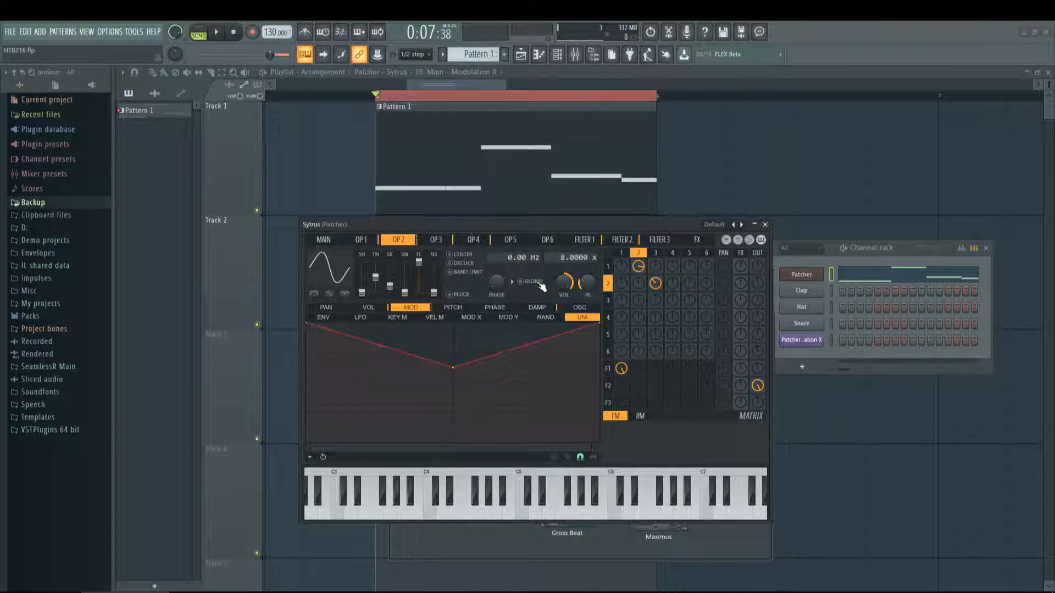
pyautogui.press('space')
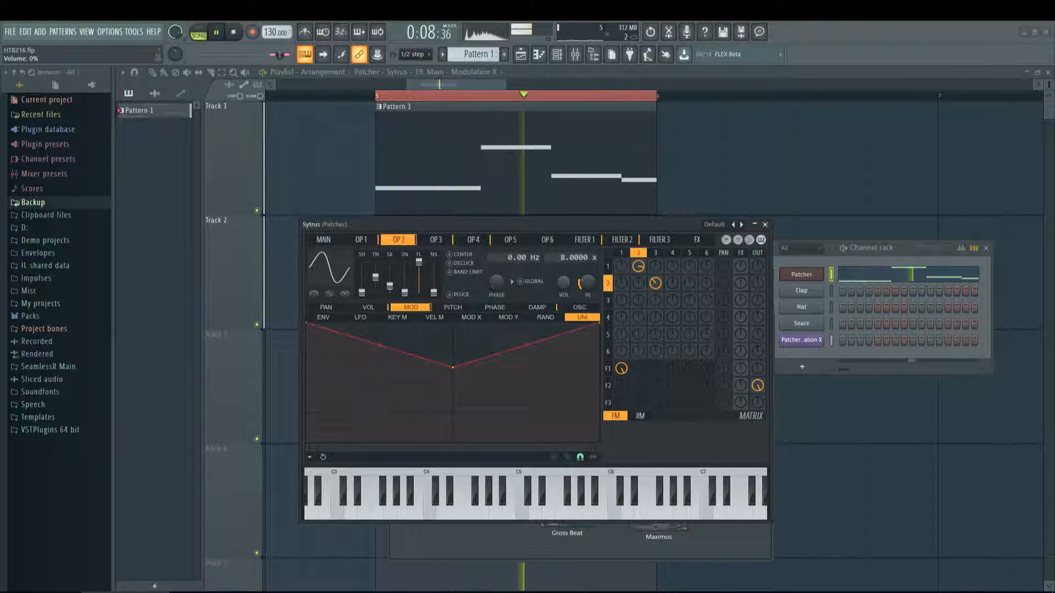
pyautogui.click(657, 253)
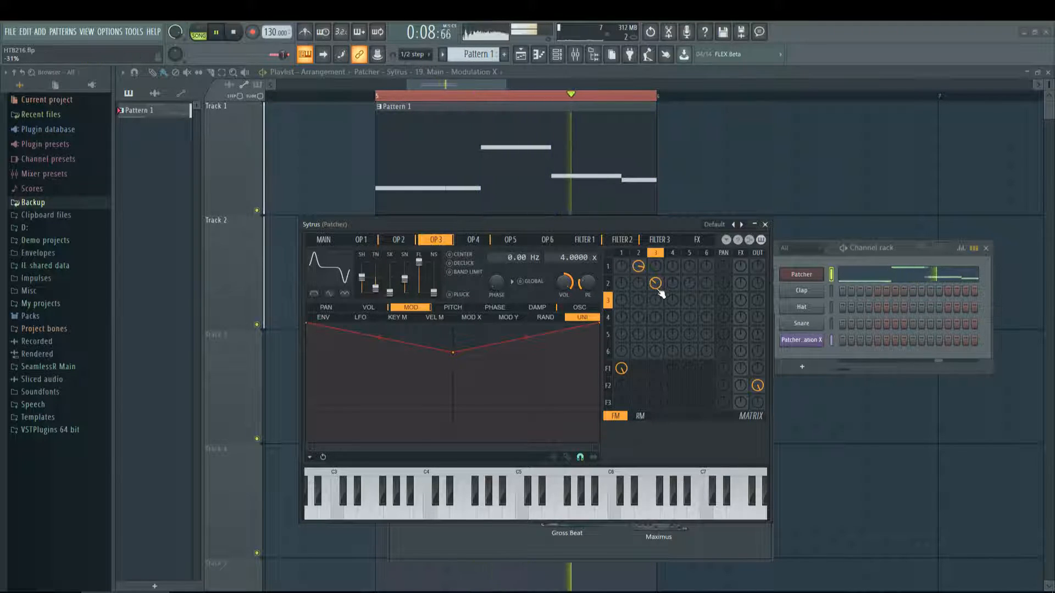
pyautogui.press('space')
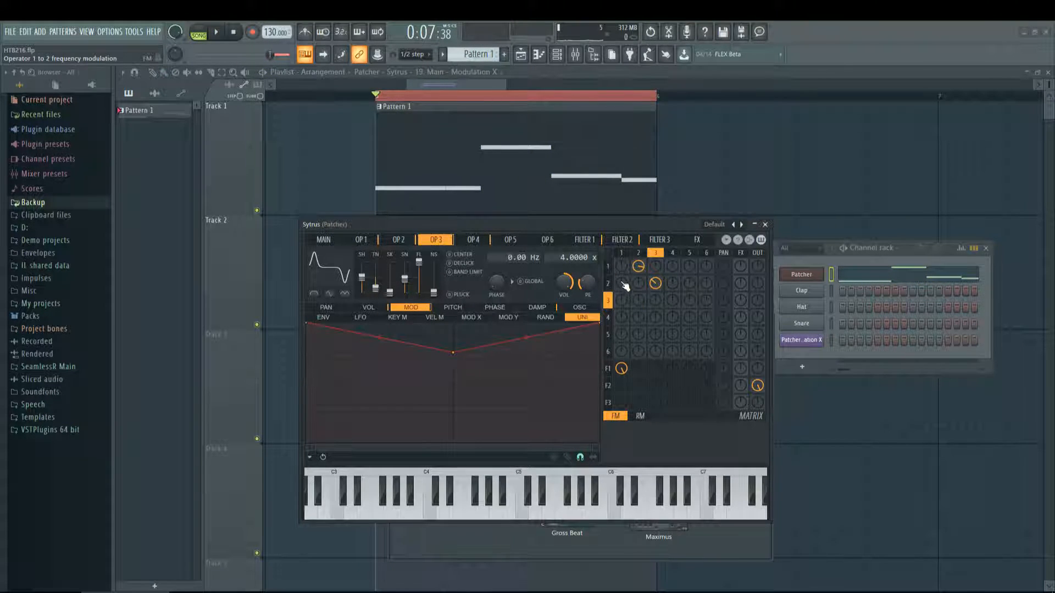
# Check operator 4's ring modulation routing, and toggle filter 1's waveshaper while playing the pattern
pyautogui.click(640, 416)
pyautogui.click(673, 253)
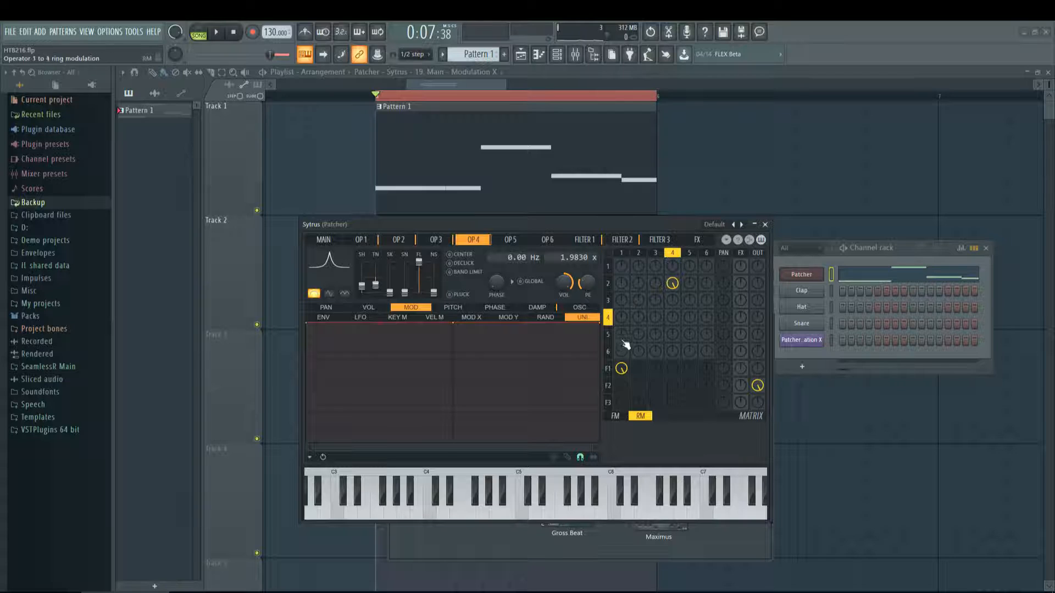
pyautogui.click(607, 368)
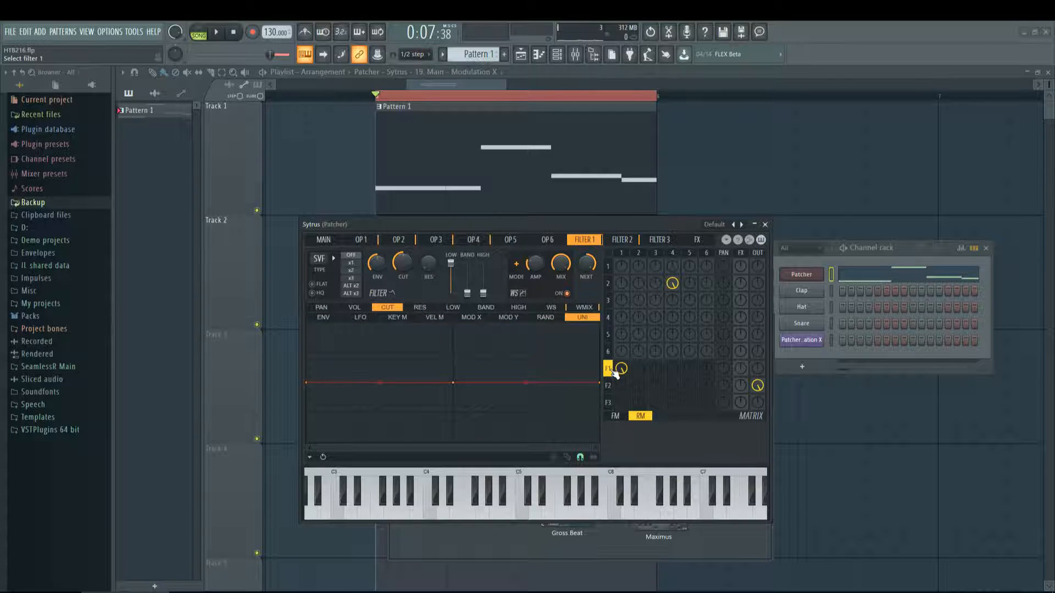
pyautogui.press('space')
pyautogui.click(566, 294)
pyautogui.press('space')
# Inspect filter 2 and turn off the operator 2 to 1 and operator 3 to 2 frequency modulation during playback
pyautogui.click(607, 386)
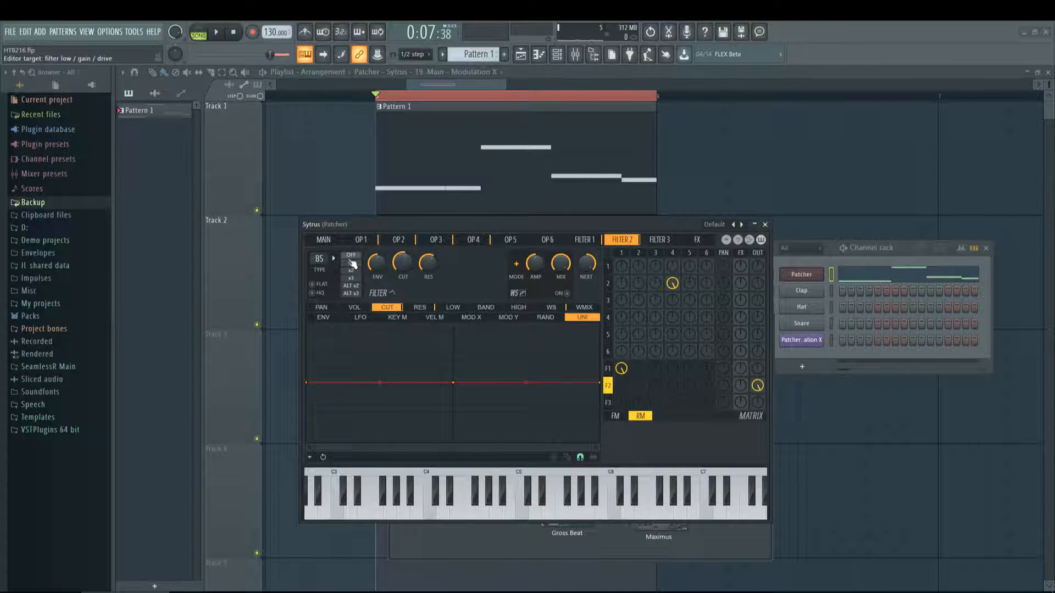
pyautogui.press('space')
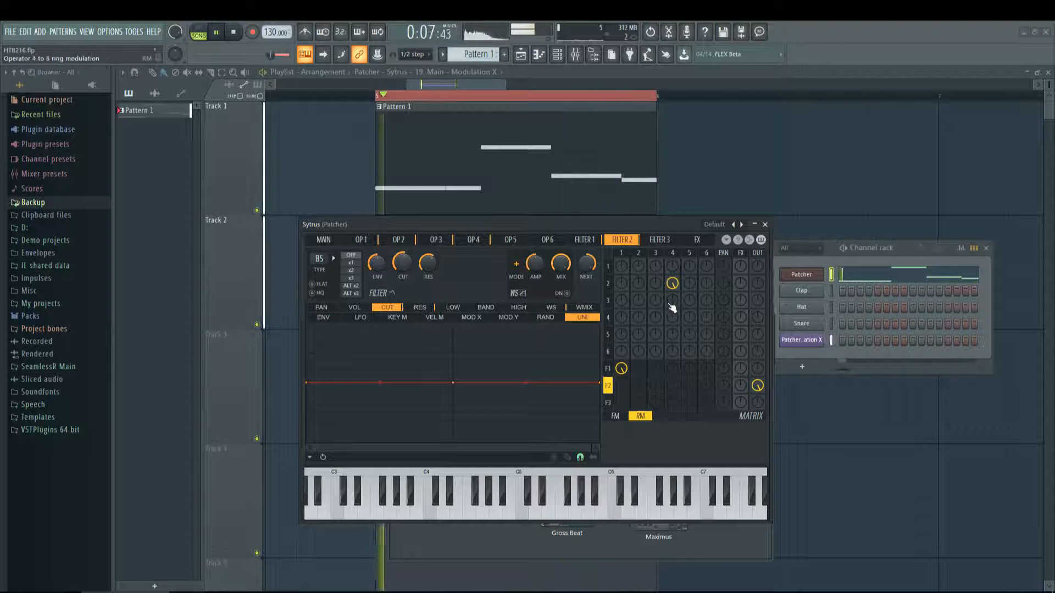
pyautogui.click(616, 416)
pyautogui.click(638, 266)
pyautogui.click(655, 283)
pyautogui.press('space')
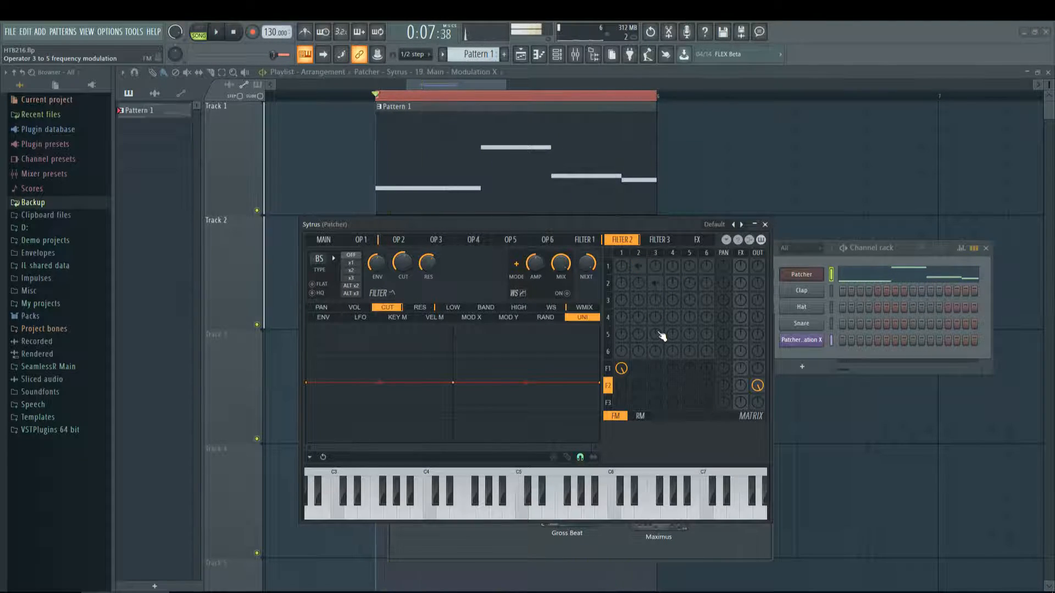
# Turn the operator 2 to 1 frequency modulation back on during playback and try operator 2's skew at 0%
pyautogui.click(671, 291)
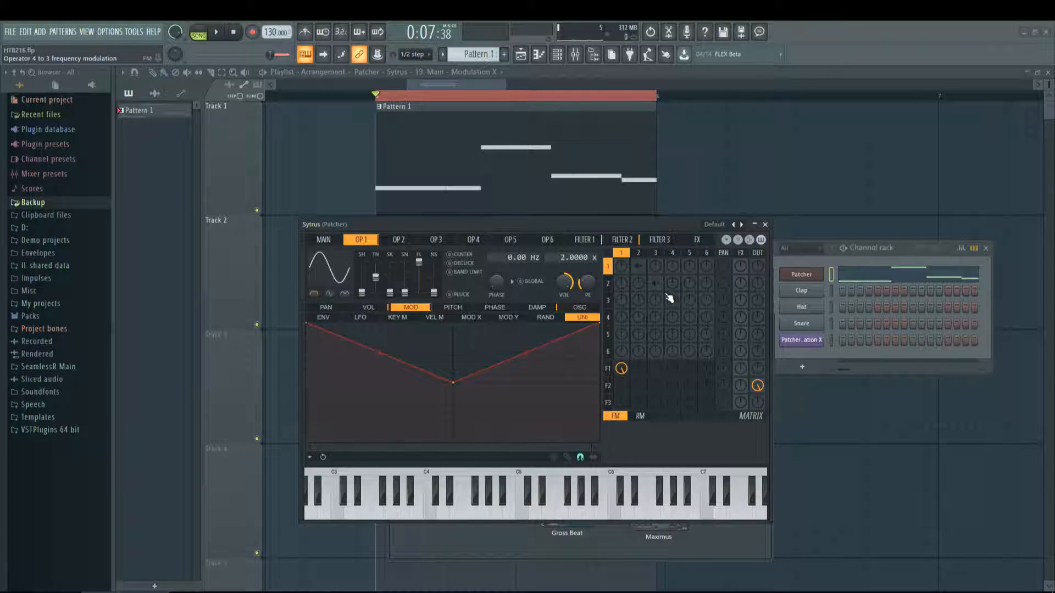
pyautogui.click(641, 256)
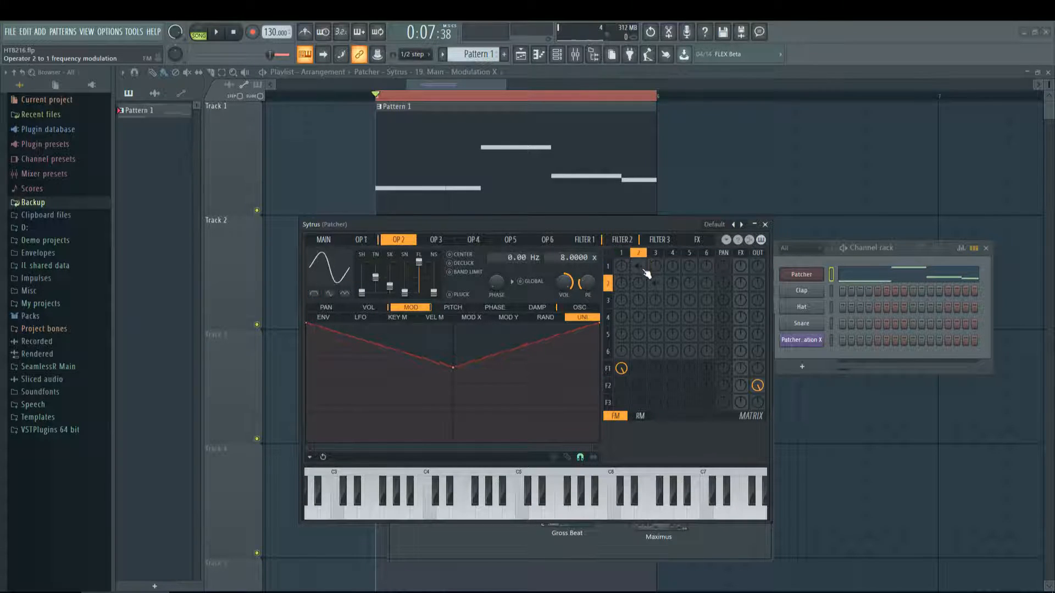
pyautogui.press('space')
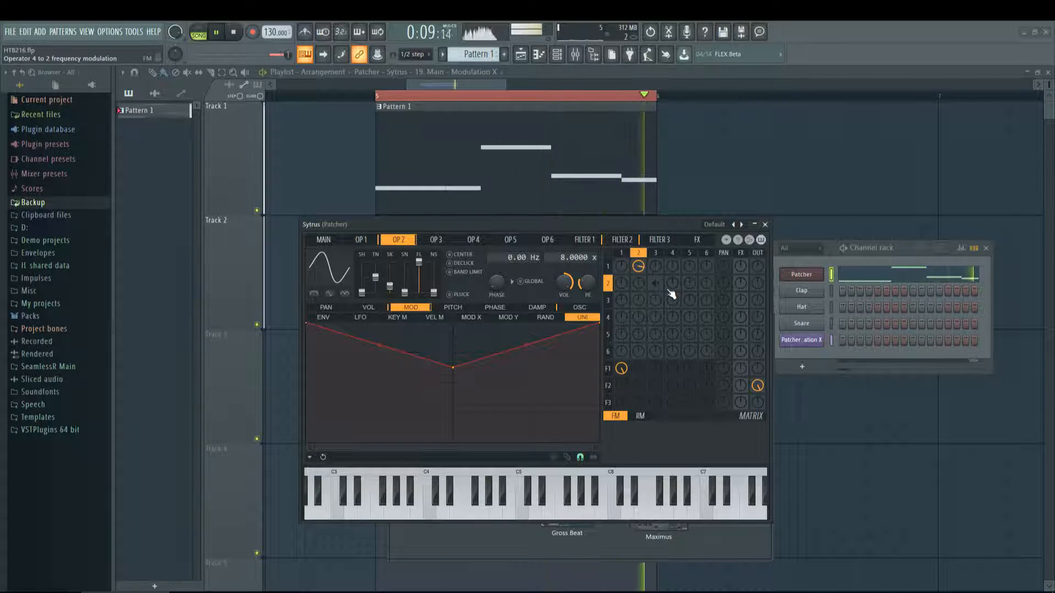
pyautogui.moveTo(389, 286); pyautogui.dragTo(390, 283)
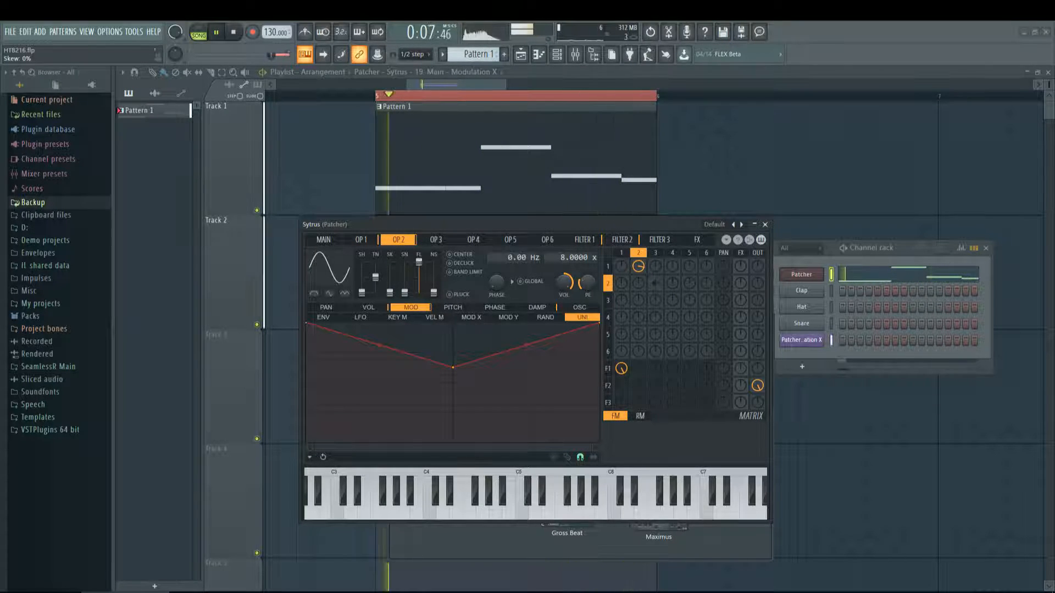
# Turn the operator 3 to 2 frequency modulation back on and play the pattern with operator 3's settings open
pyautogui.moveTo(655, 283); pyautogui.dragTo(666, 275)
pyautogui.press('space')
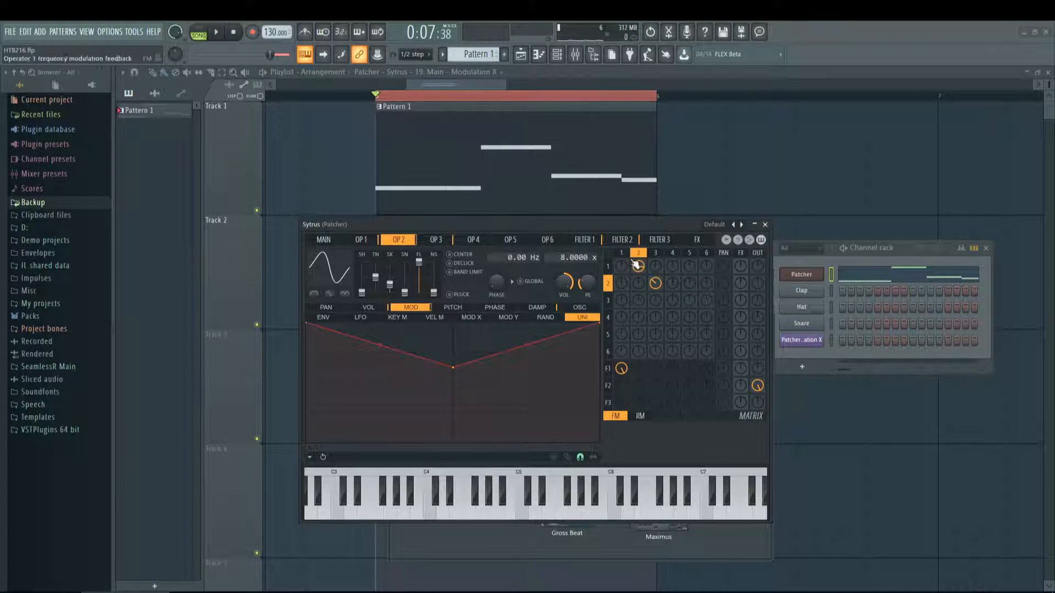
pyautogui.click(657, 254)
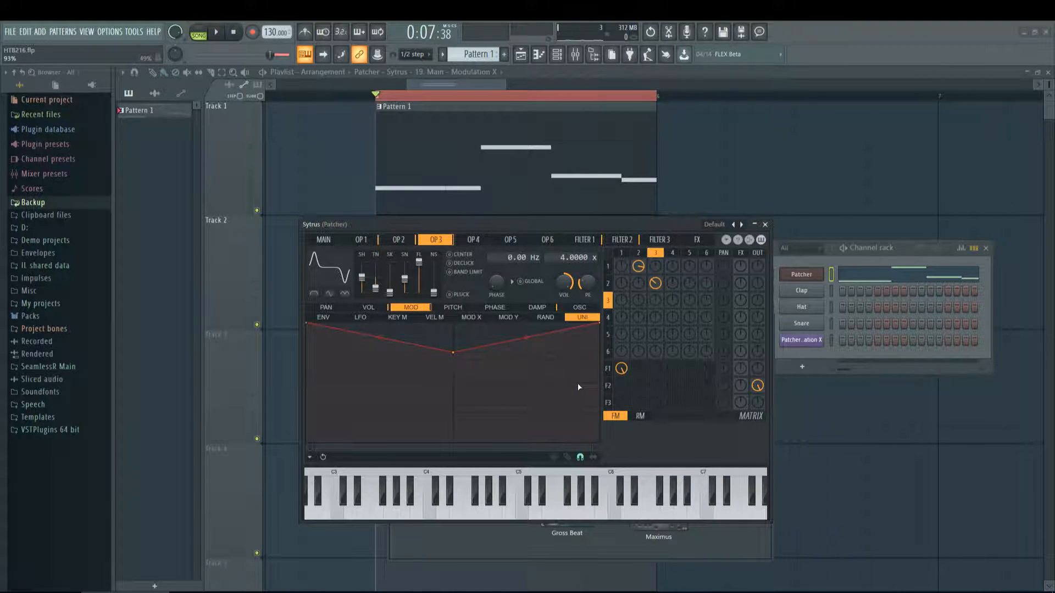
pyautogui.press('space')
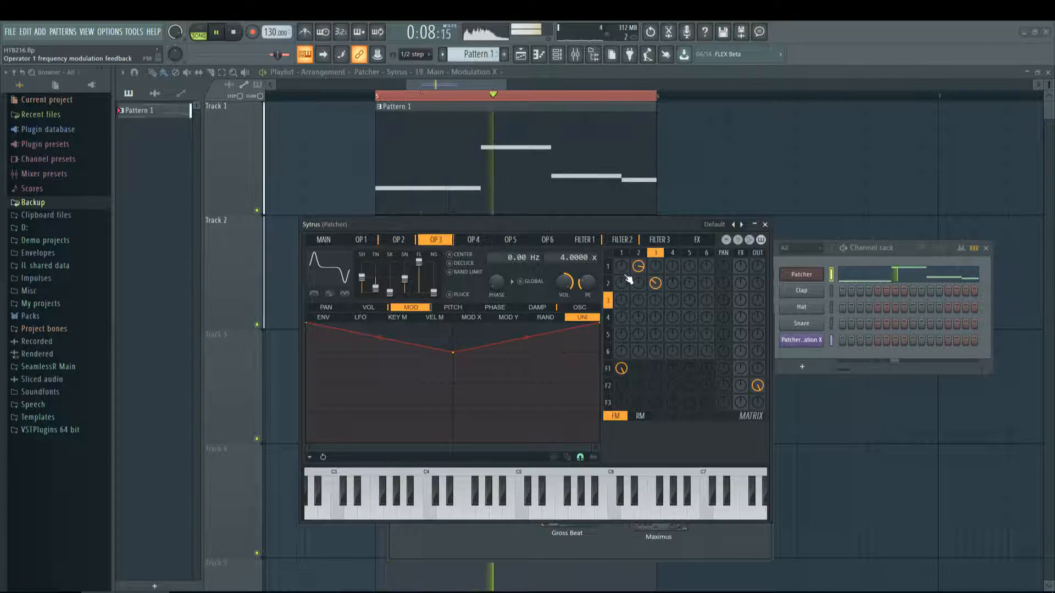
pyautogui.press('space')
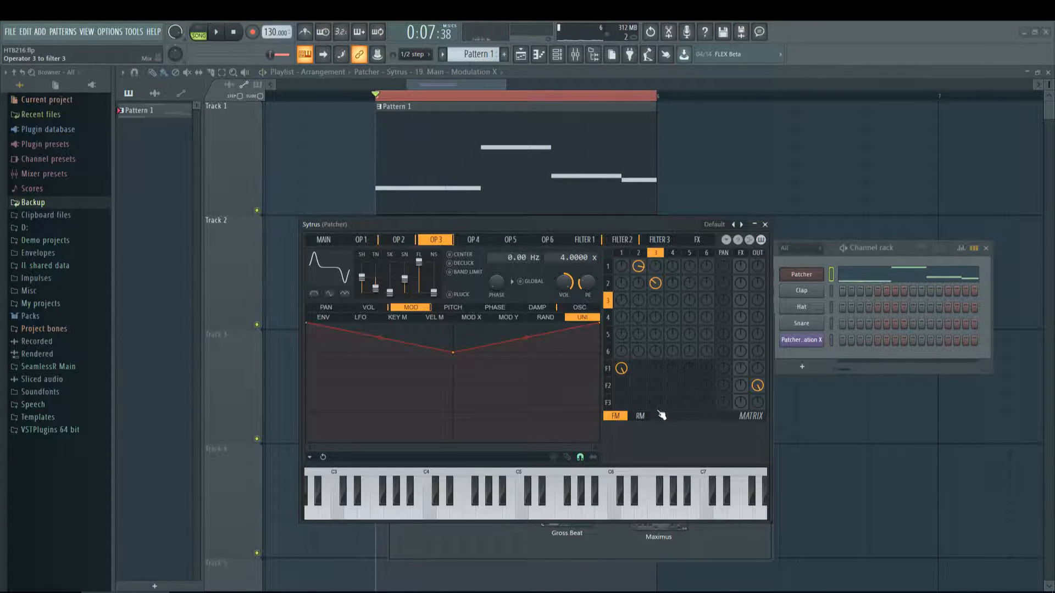
# Turn on the operator 4 to 2 ring modulation with operator 4 selected and audition it in the pattern
pyautogui.click(640, 416)
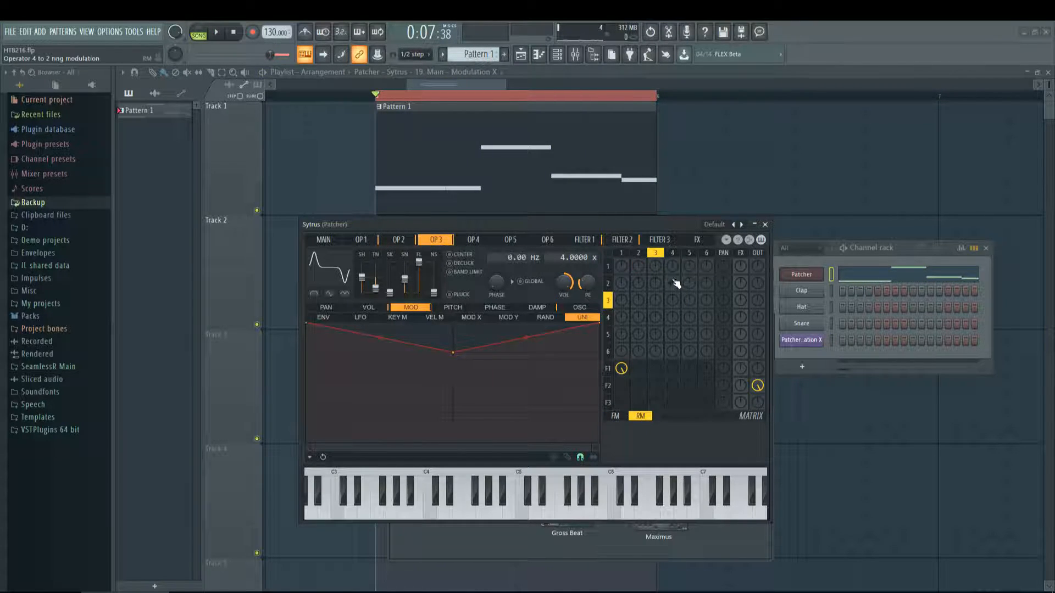
pyautogui.click(608, 283)
pyautogui.click(615, 416)
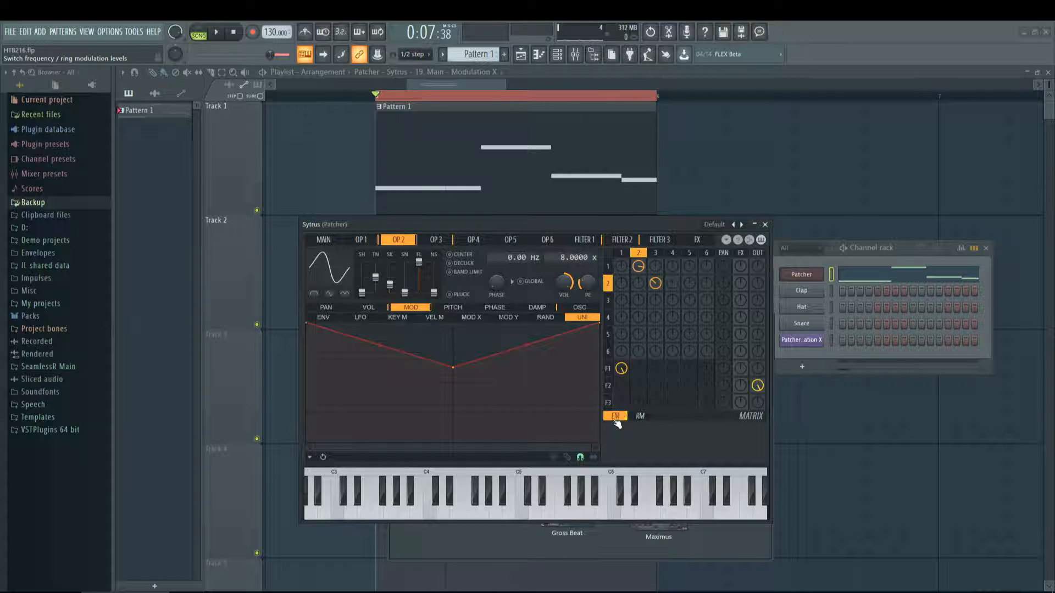
pyautogui.click(672, 255)
pyautogui.press('space')
pyautogui.click(642, 416)
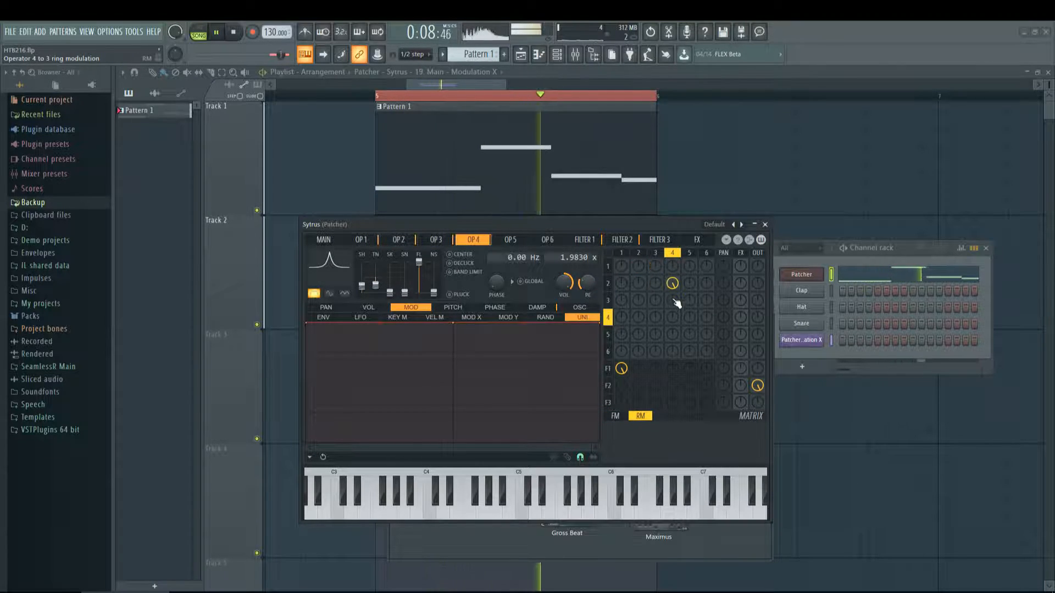
pyautogui.press('space')
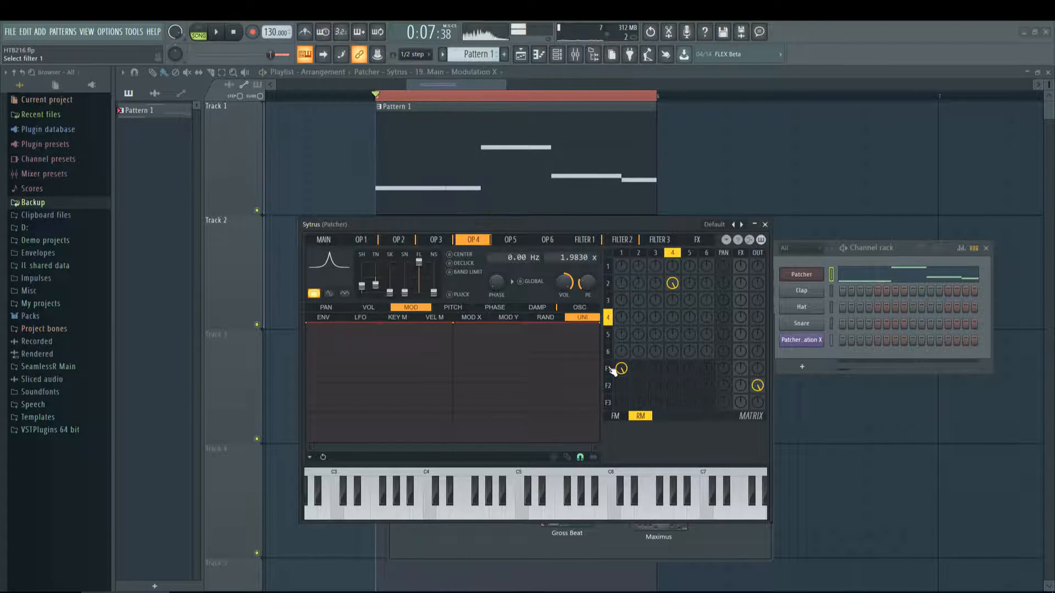
# Turn filter 1's waveshaper back on and play the pattern
pyautogui.click(610, 369)
pyautogui.click(566, 294)
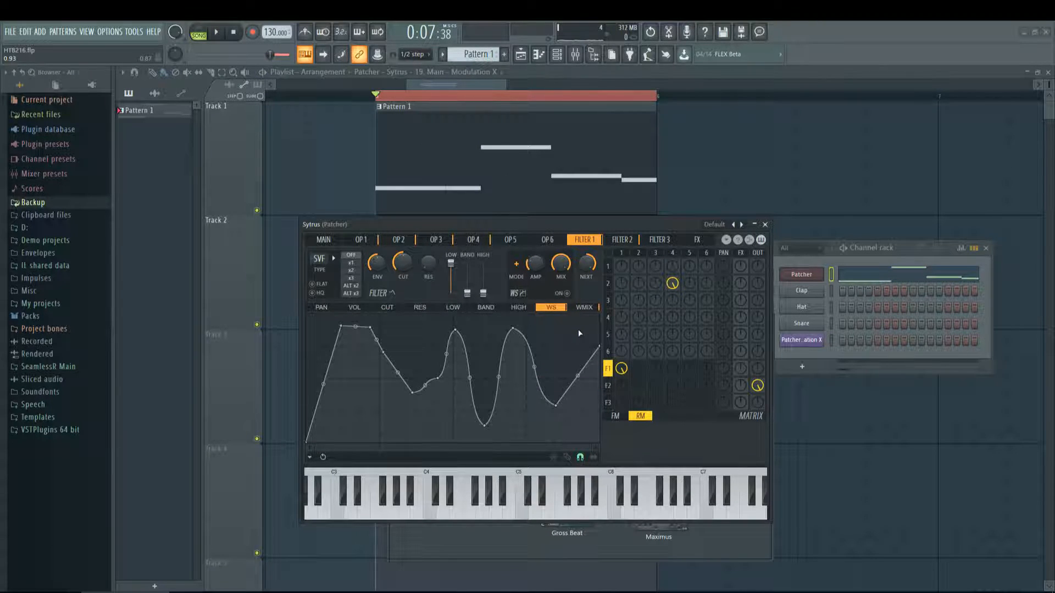
pyautogui.press('space')
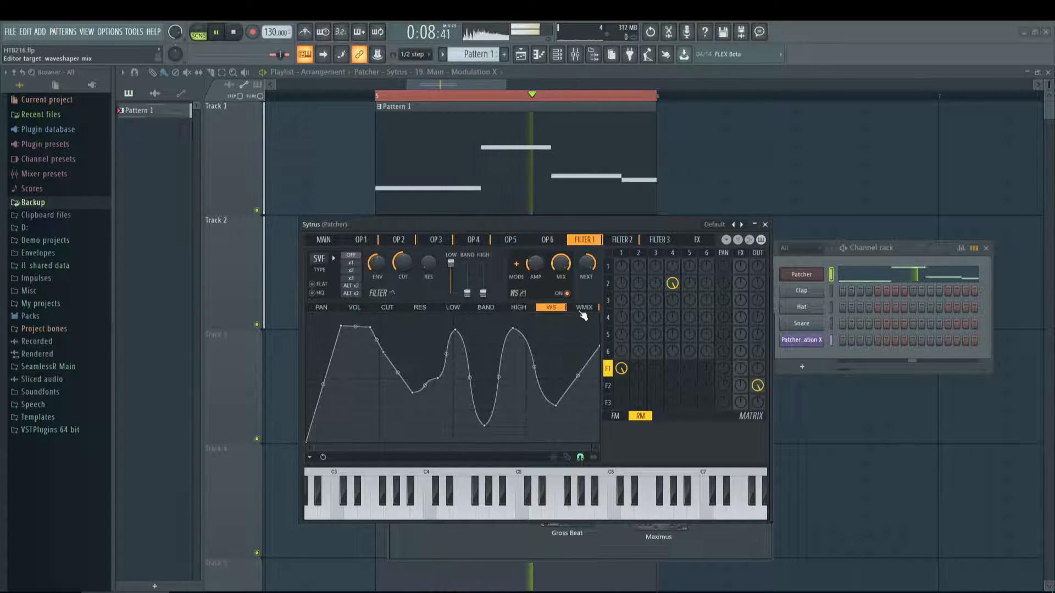
pyautogui.press('space')
# Examine the modulation X curves for filter 1's waveshaper mix and operator 1's volume
pyautogui.click(584, 307)
pyautogui.click(470, 317)
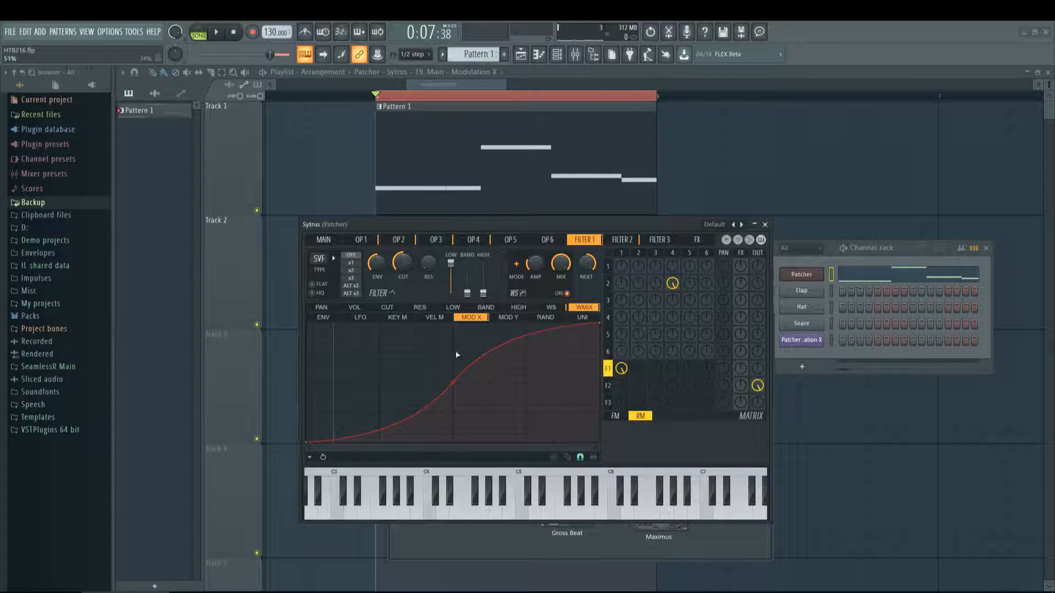
pyautogui.click(627, 257)
pyautogui.click(368, 308)
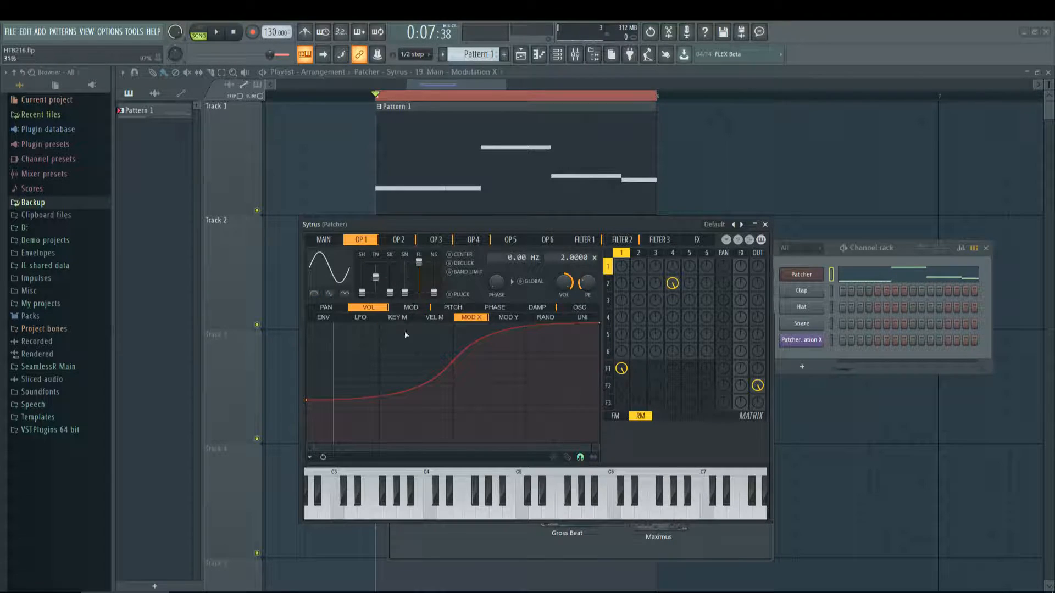
# Revisit filter 1's waveshaper mix curve for modulation X alongside operator 1, and watch it while playing the pattern
pyautogui.click(611, 372)
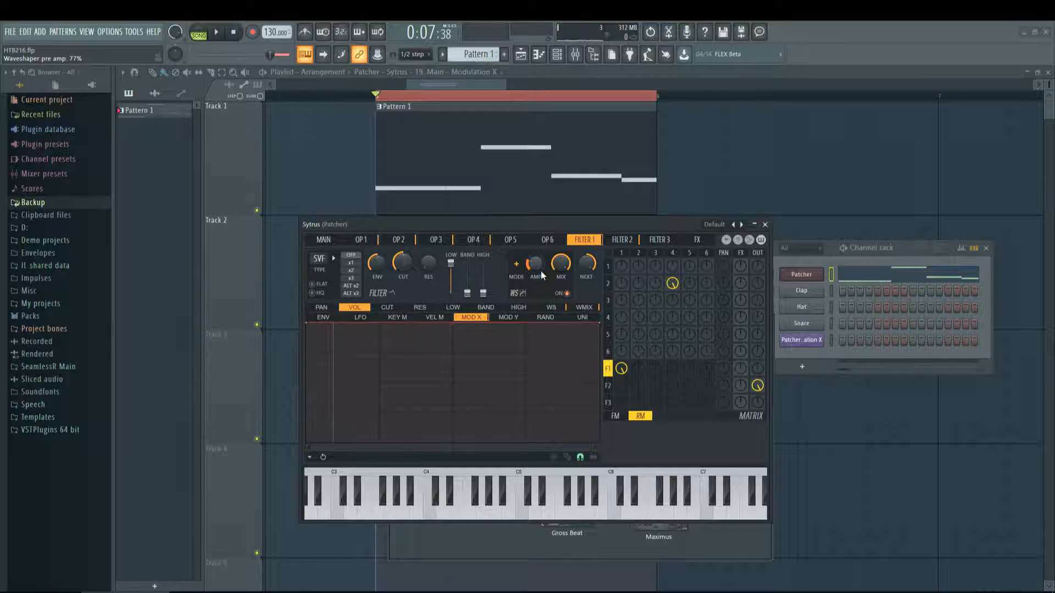
pyautogui.click(595, 308)
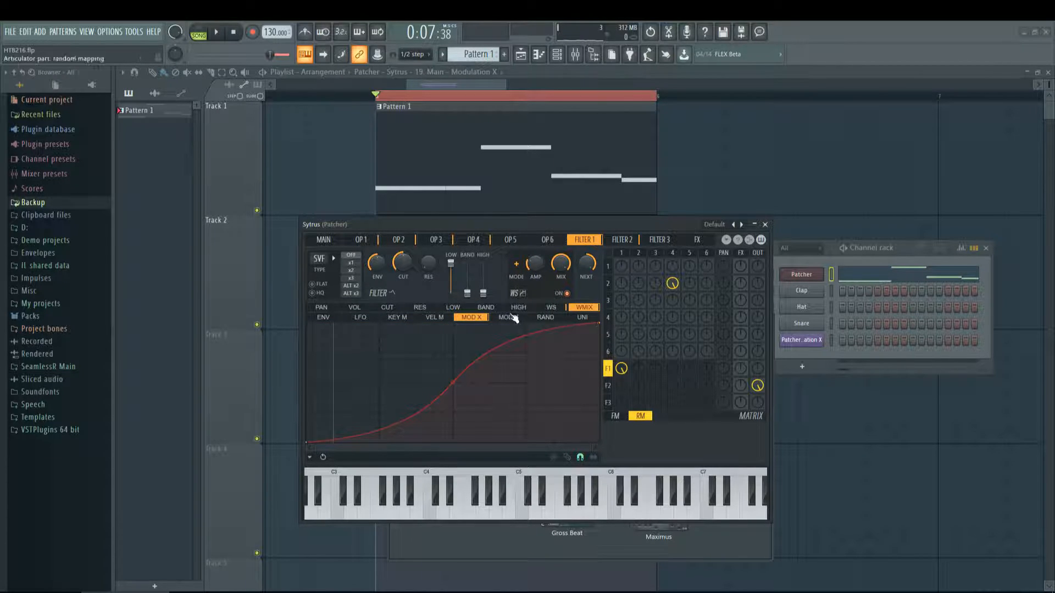
pyautogui.click(631, 253)
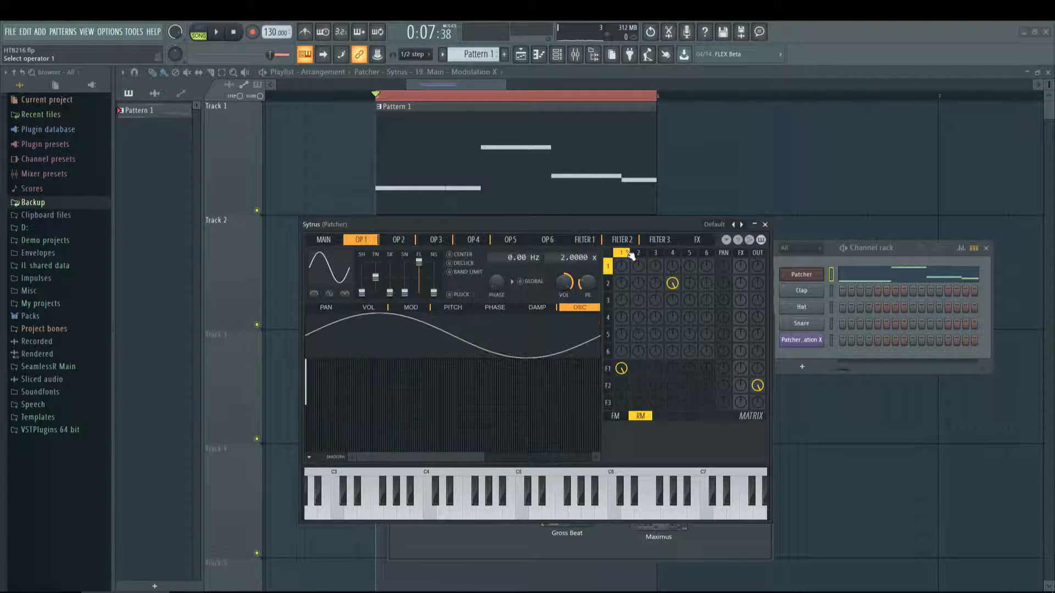
pyautogui.click(610, 368)
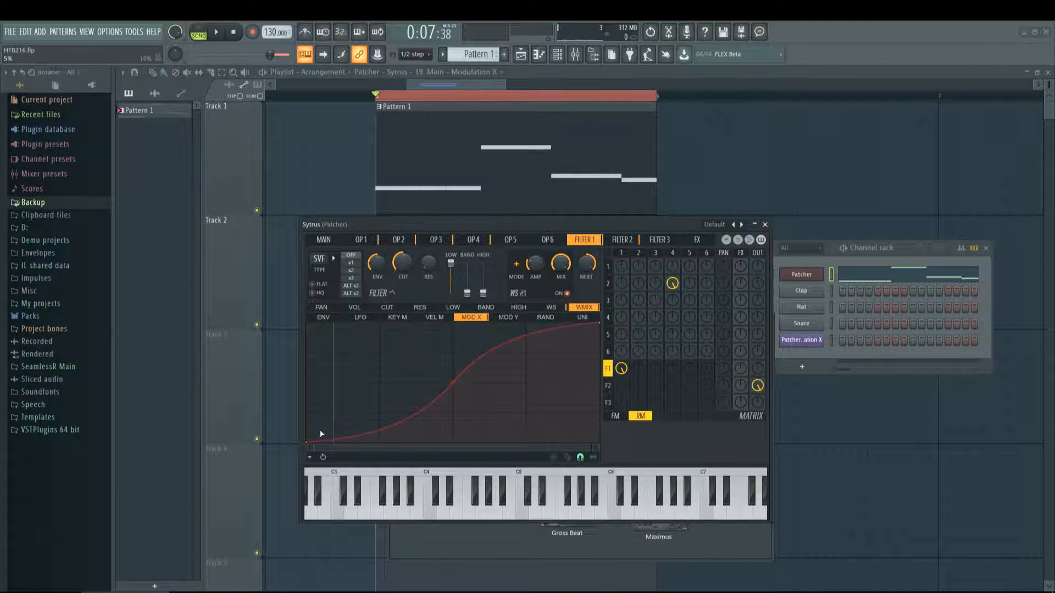
pyautogui.press('space')
pyautogui.moveTo(309, 440); pyautogui.dragTo(306, 527)
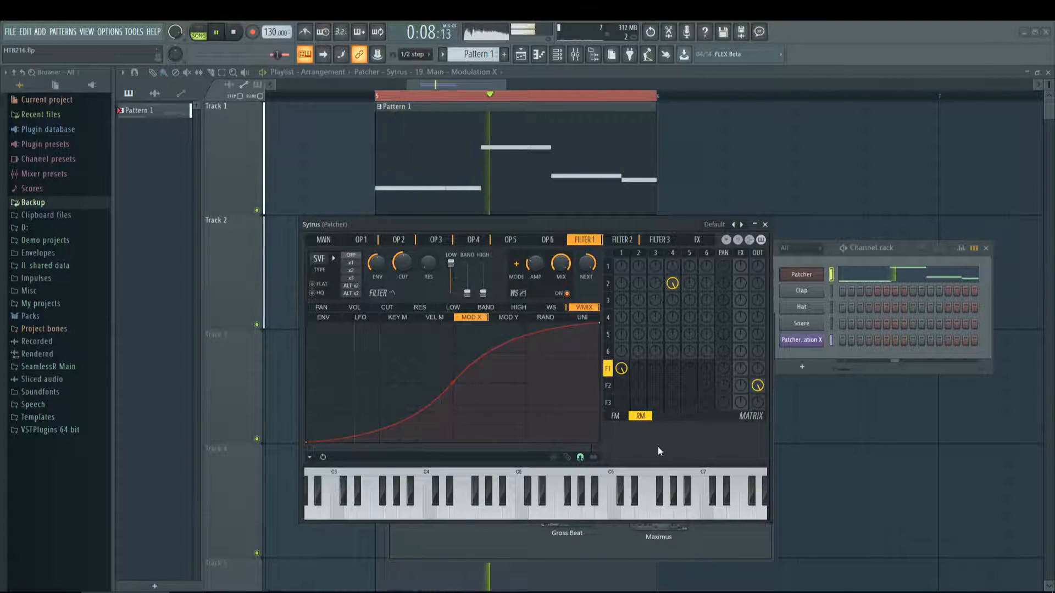
pyautogui.press('space')
# Set filter 2's slope to x1 and play the pattern
pyautogui.click(607, 385)
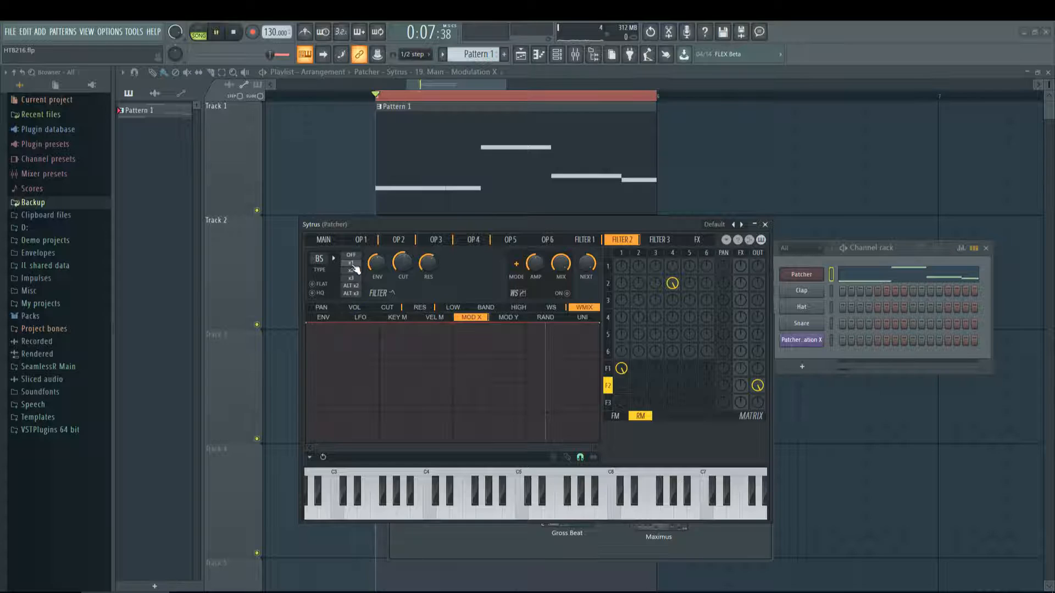
pyautogui.press('space')
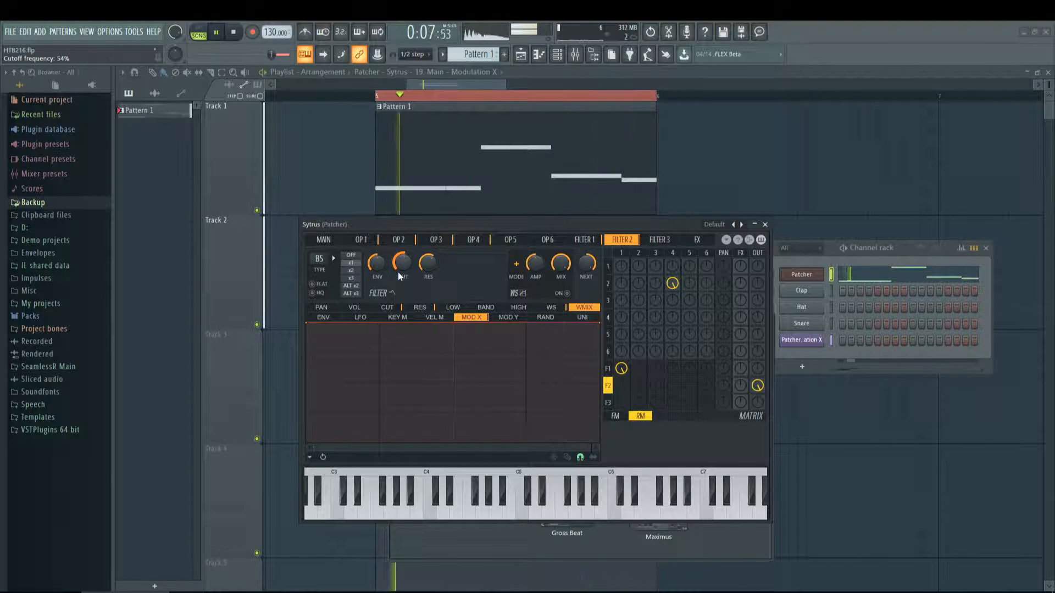
pyautogui.press('space')
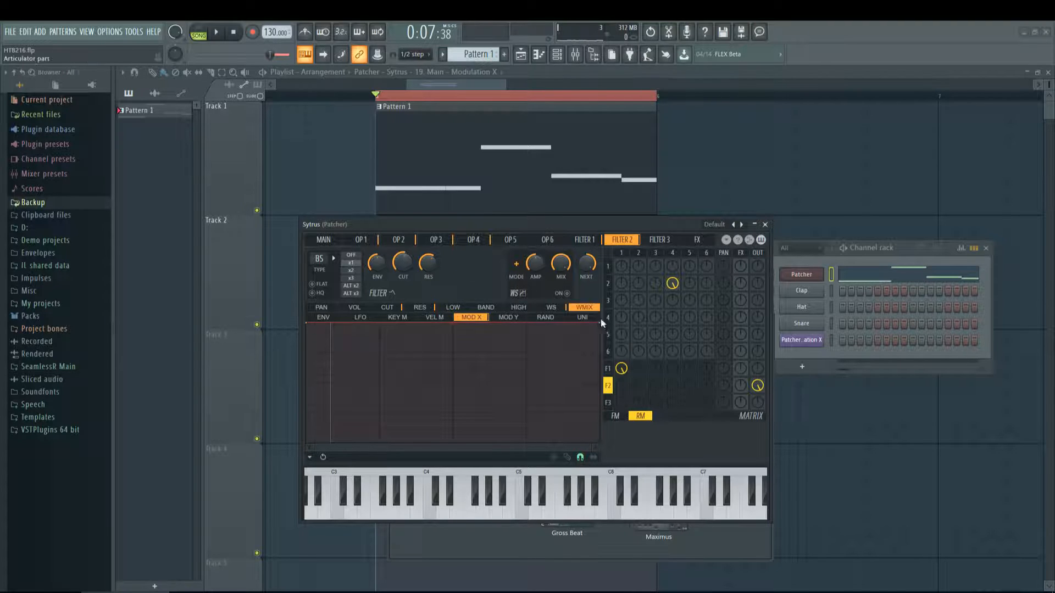
# Set the unison order to 3 in the main settings and audition it in the pattern
pyautogui.click(608, 369)
pyautogui.click(324, 240)
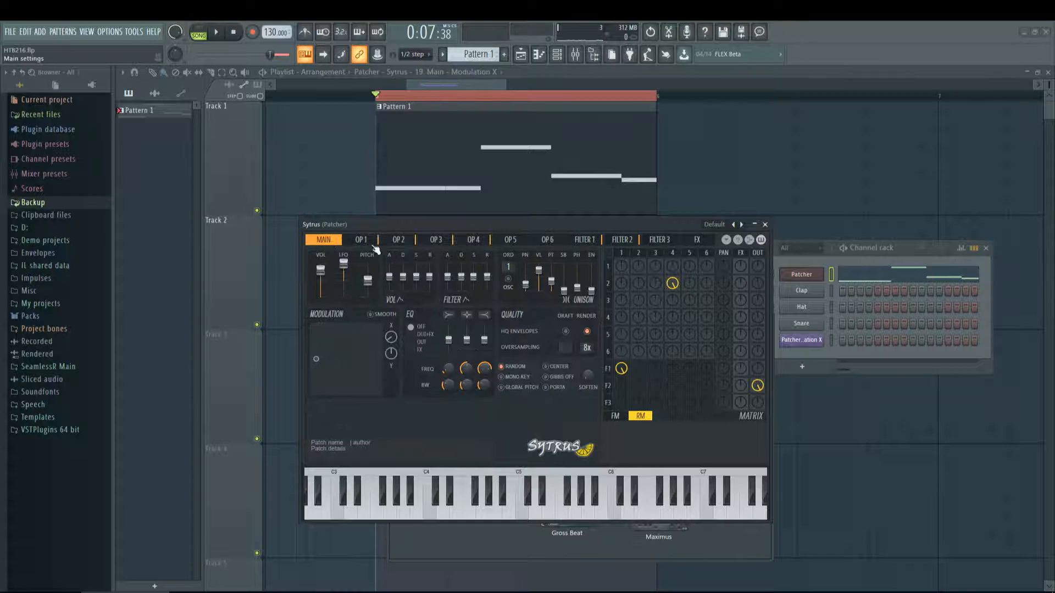
pyautogui.press('space')
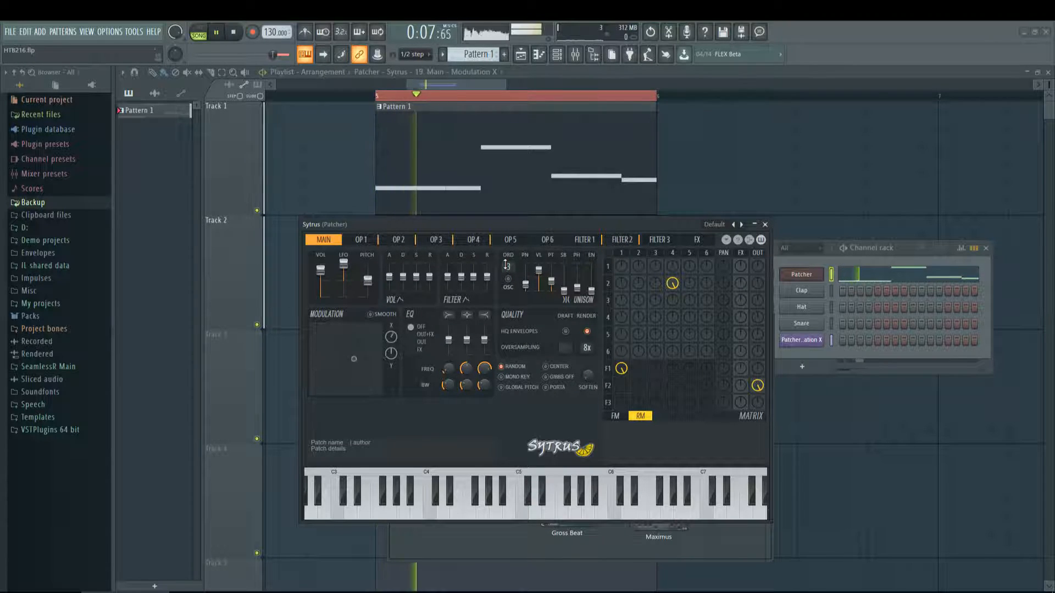
pyautogui.press('space')
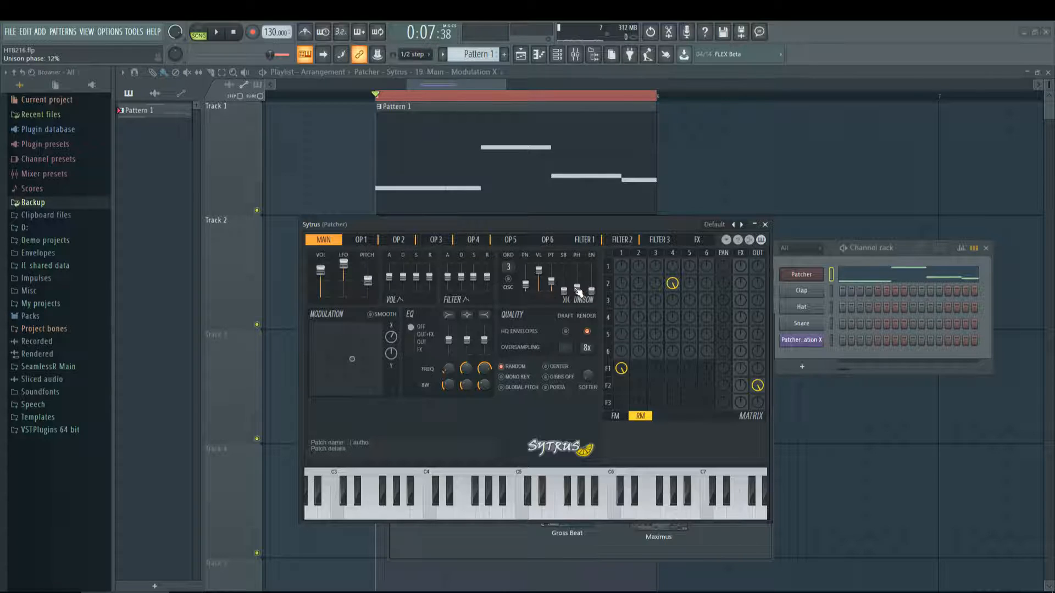
pyautogui.press('space')
pyautogui.press('space')
# Copy the 12% unison phase, try a higher phase during playback, and paste the copied value back
pyautogui.rightClick(577, 287)
pyautogui.click(626, 320)
pyautogui.moveTo(577, 287); pyautogui.dragTo(581, 273)
pyautogui.press('space')
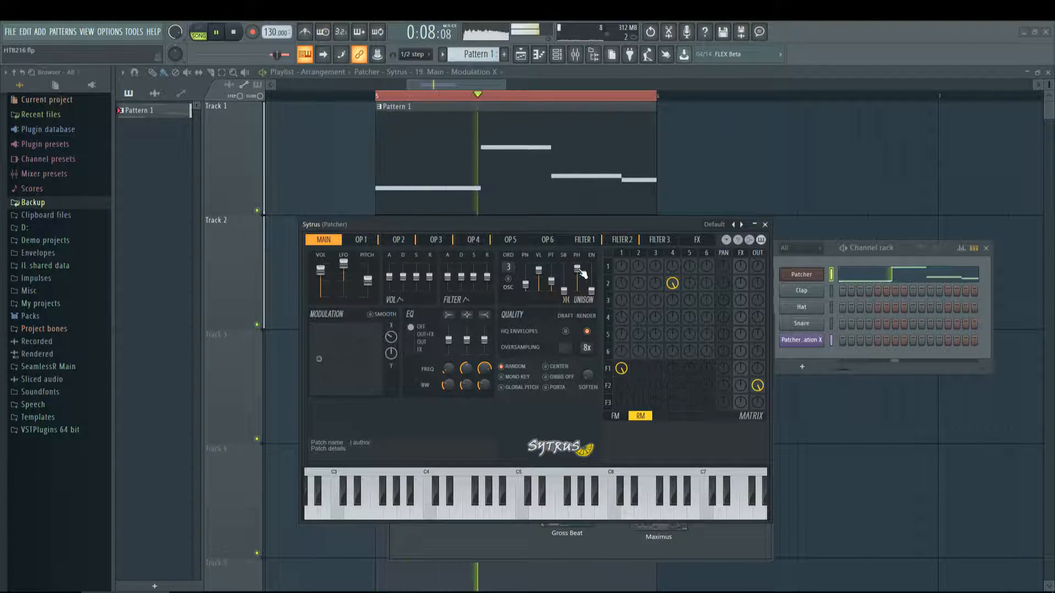
pyautogui.press('space')
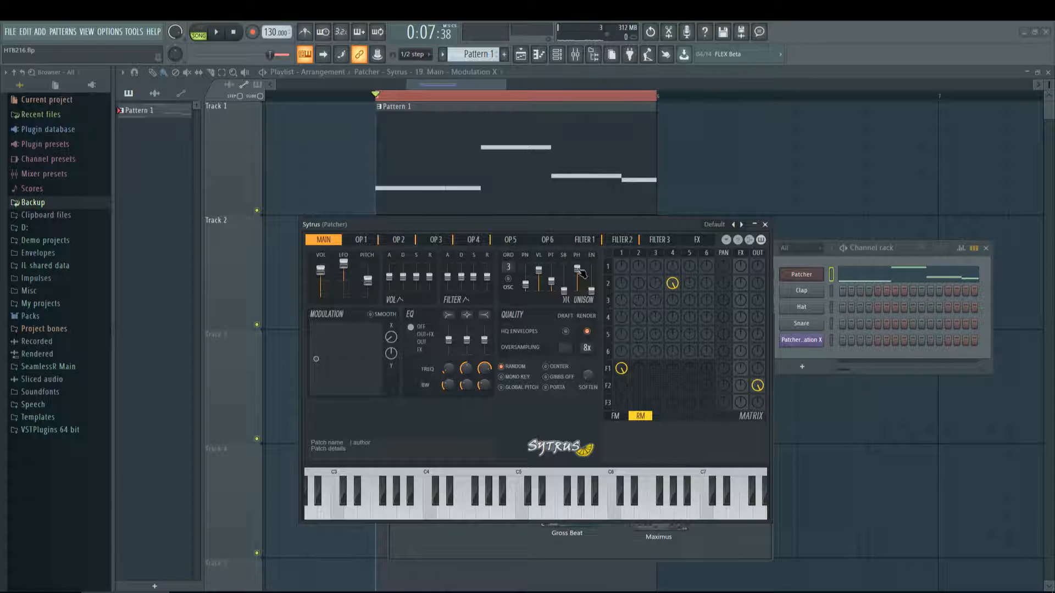
pyautogui.rightClick(578, 270)
pyautogui.click(602, 318)
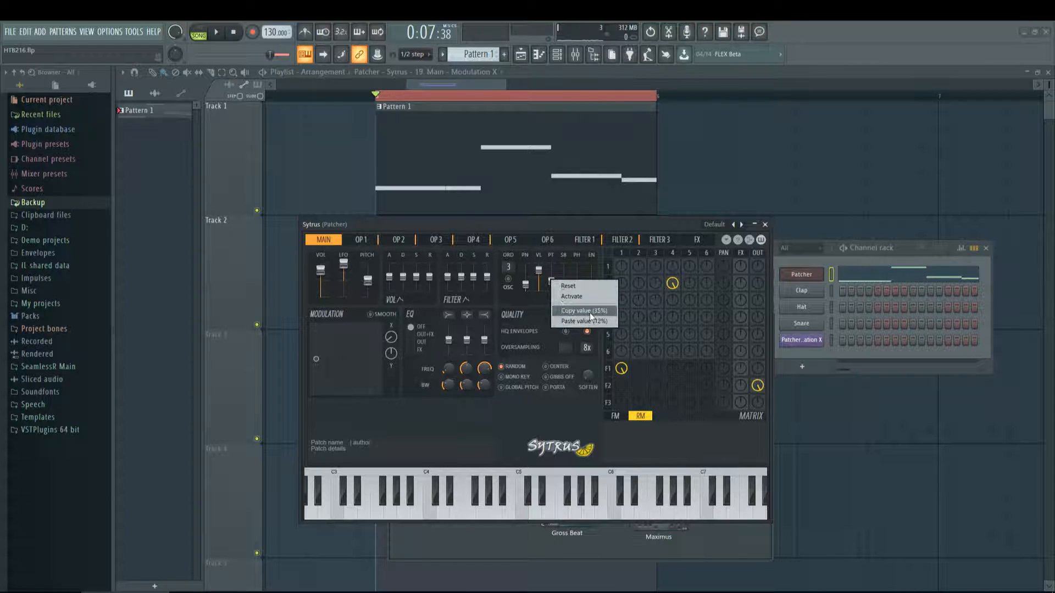
# Copy the 35% unison pitch, try the pitch at 0% during playback, and paste the copied value back
pyautogui.click(594, 308)
pyautogui.press('space')
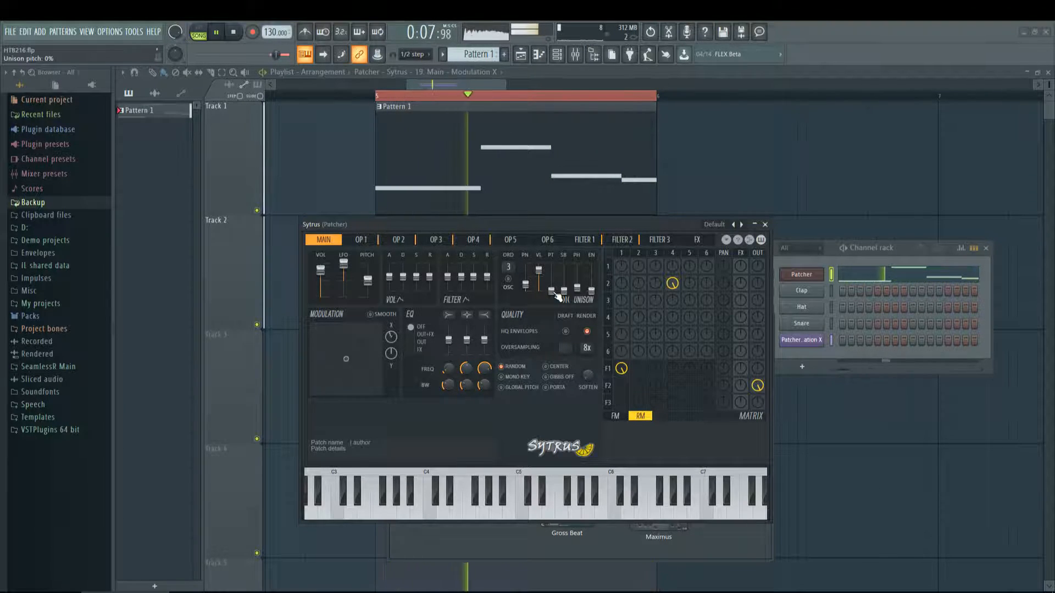
pyautogui.press('space')
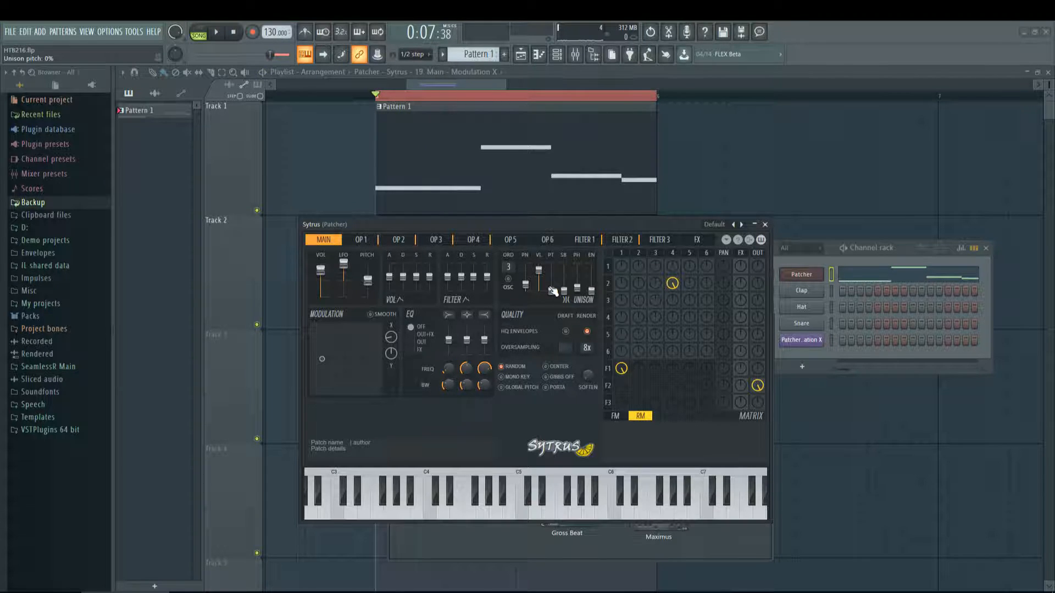
pyautogui.rightClick(551, 291)
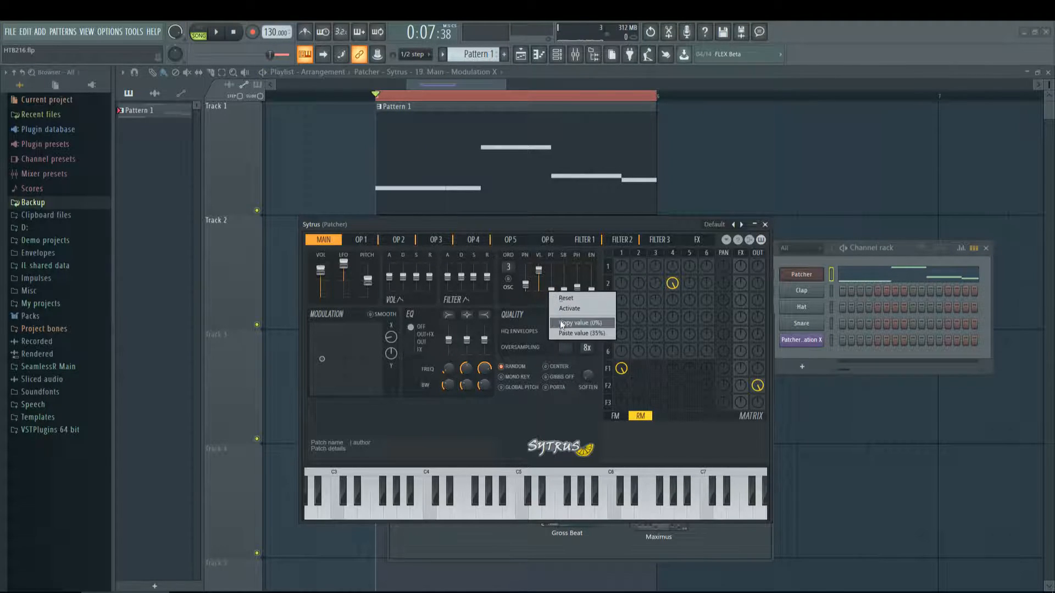
pyautogui.click(604, 335)
# Review the oscillator settings of operators 4, 1 and 2
pyautogui.click(674, 253)
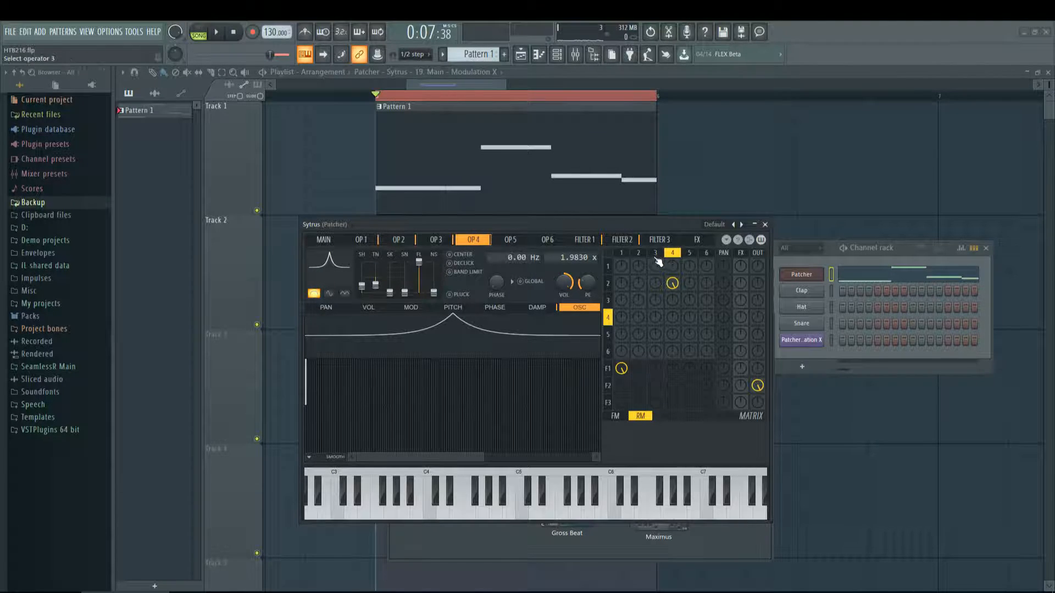
pyautogui.click(626, 253)
pyautogui.click(638, 253)
pyautogui.click(672, 252)
pyautogui.click(638, 253)
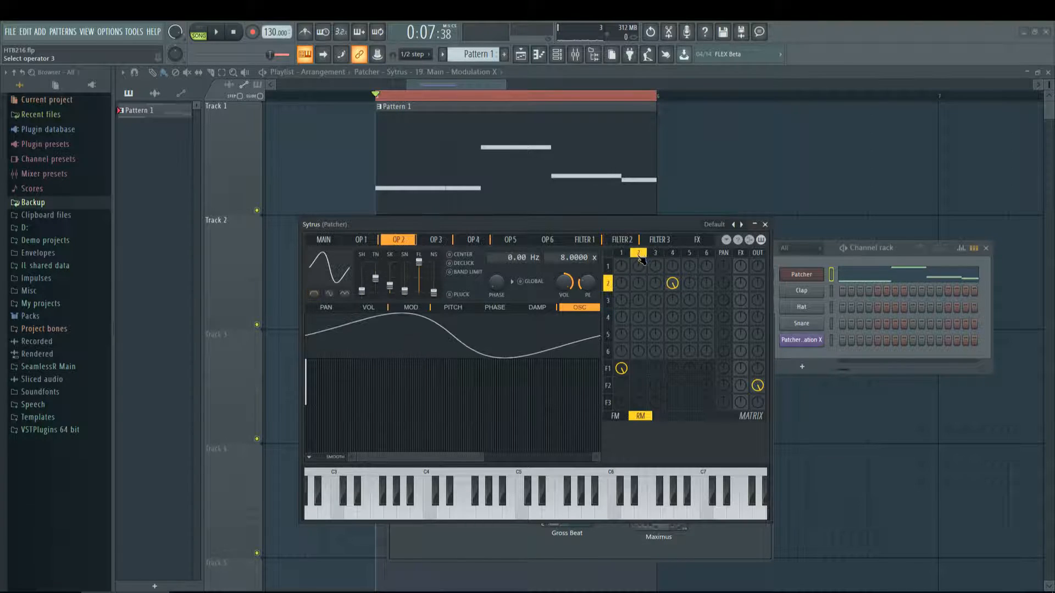
# Review the settings of operators 4 and 1, filter 1's waveshaper curve, filter 2 and the main page in Sytrus
pyautogui.click(324, 240)
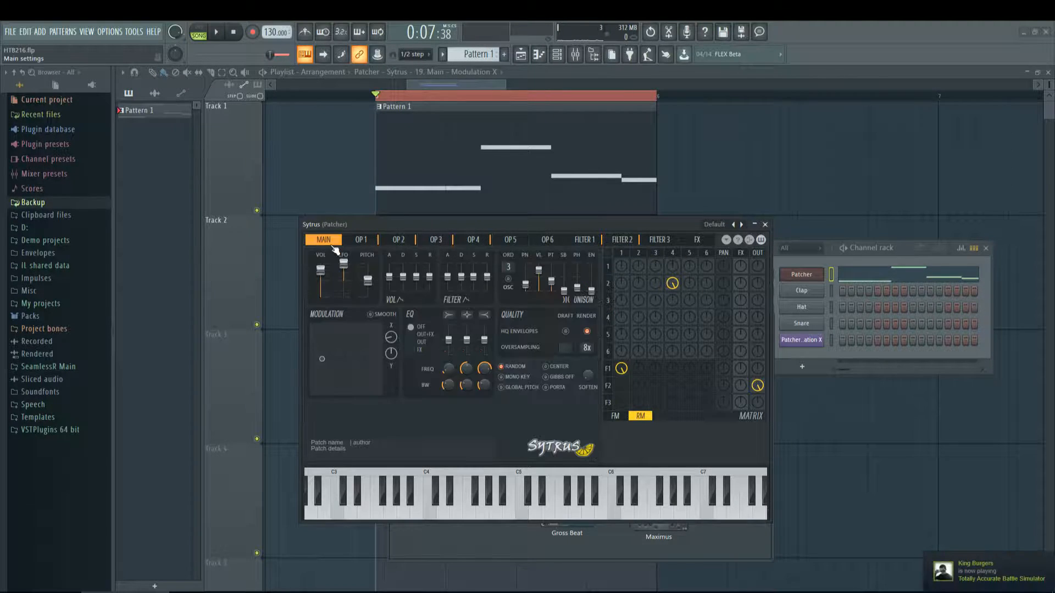
pyautogui.click(672, 253)
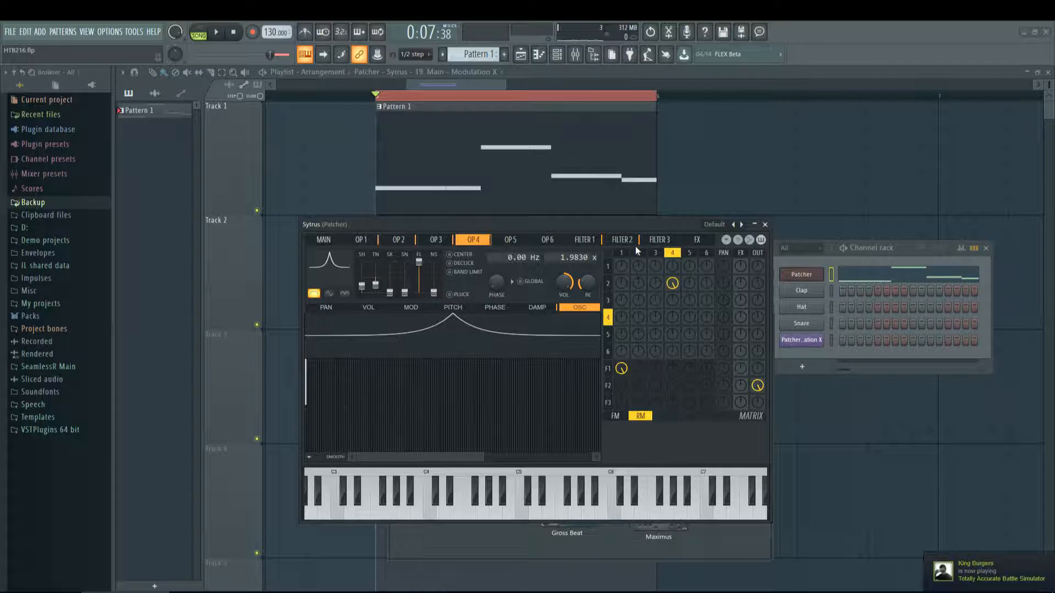
pyautogui.click(622, 254)
pyautogui.click(610, 371)
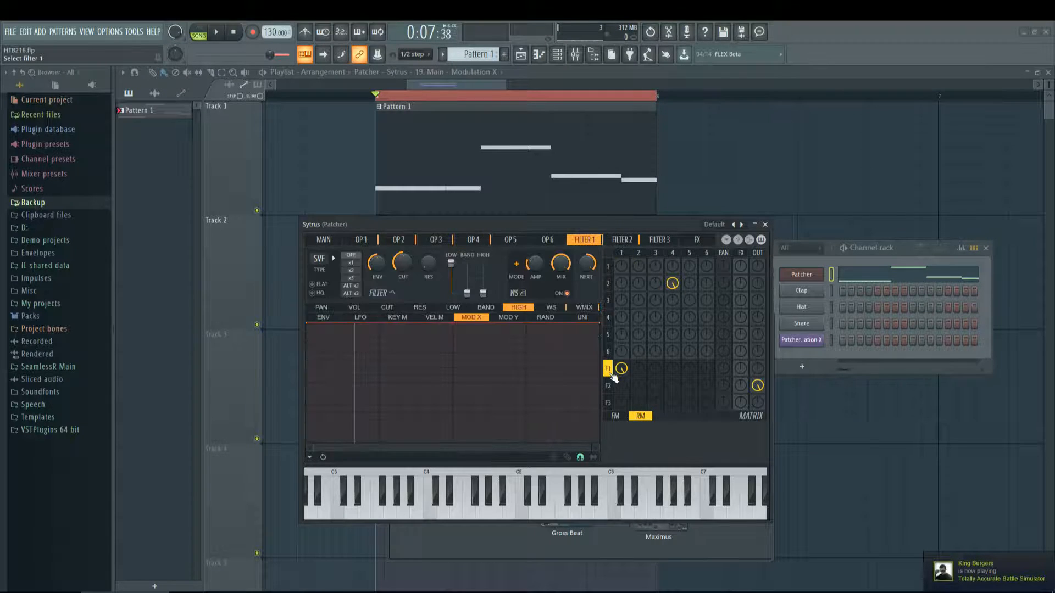
pyautogui.click(551, 307)
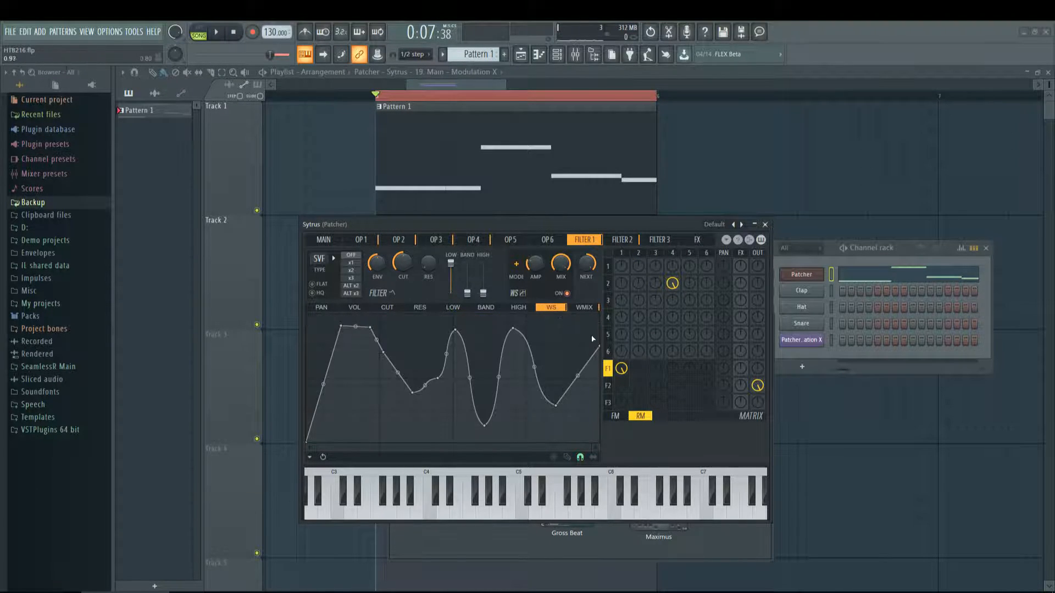
pyautogui.click(607, 386)
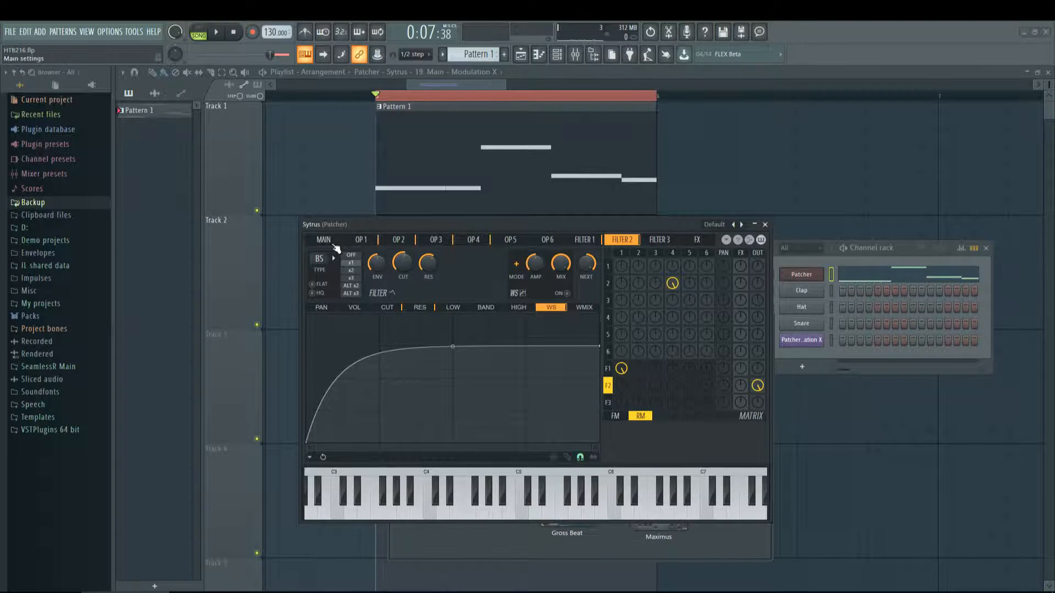
pyautogui.click(323, 240)
# Audition the current Sytrus sound, close Sytrus, and route Fruity Delay 3's output to To FL Studio for another playback
pyautogui.press('space')
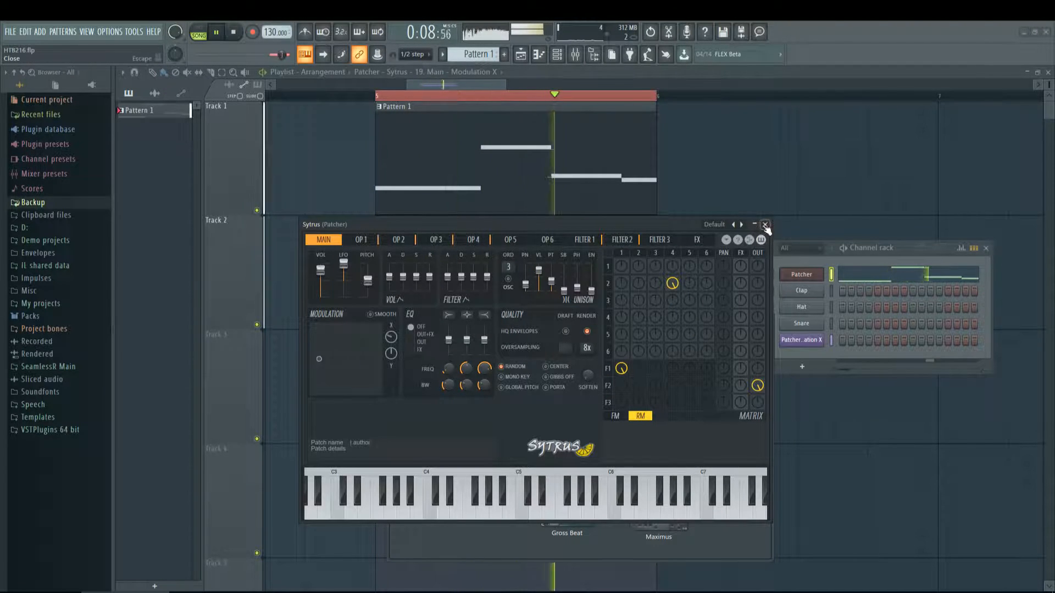
pyautogui.press('Escape')
pyautogui.press('space')
pyautogui.moveTo(711, 454); pyautogui.dragTo(606, 415)
pyautogui.press('space')
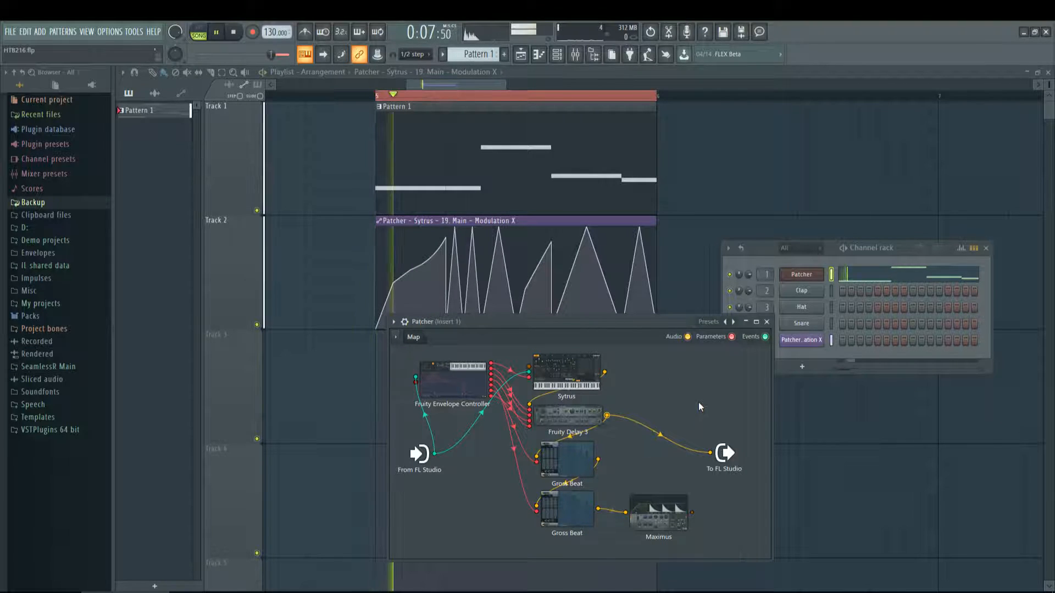
pyautogui.press('space')
# Check the Fruity Delay 3 settings and bring up the Fruity Envelope Controller's Modulation X mapping, clear of the Patcher map and automation clip
pyautogui.doubleClick(565, 413)
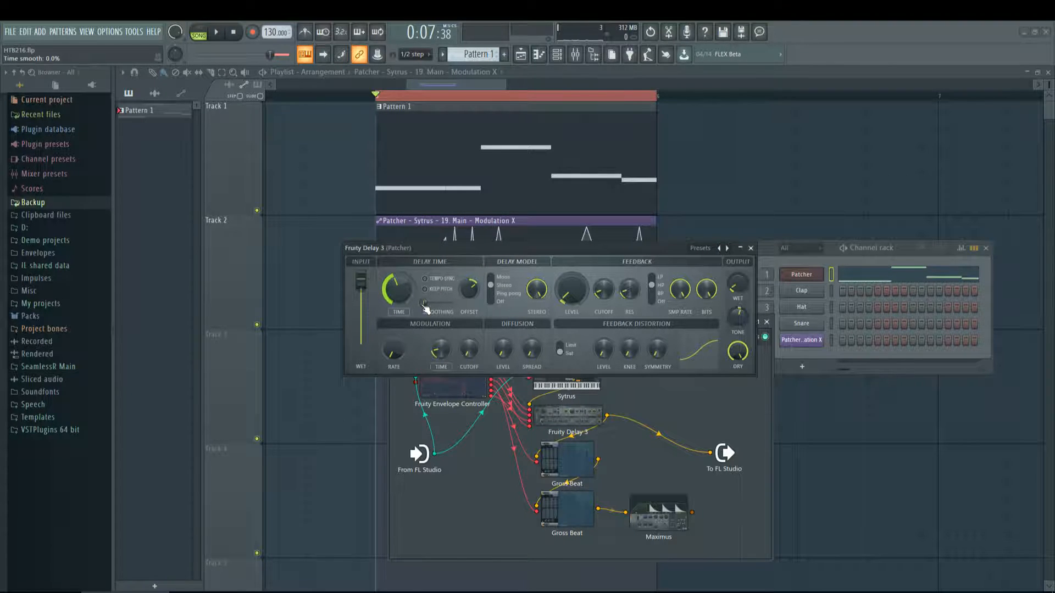
pyautogui.click(751, 248)
pyautogui.click(473, 387)
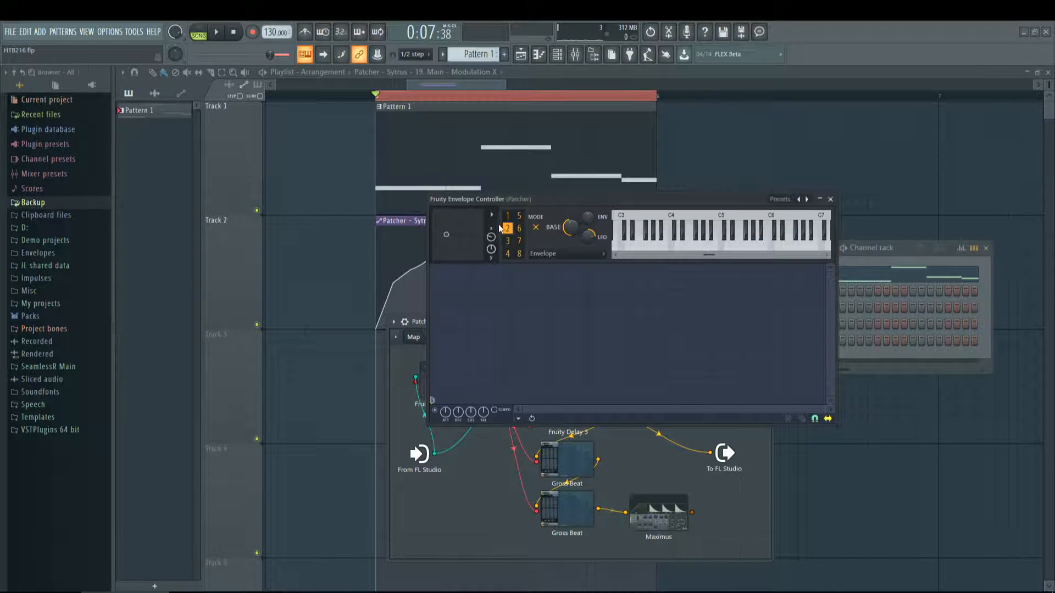
pyautogui.click(555, 253)
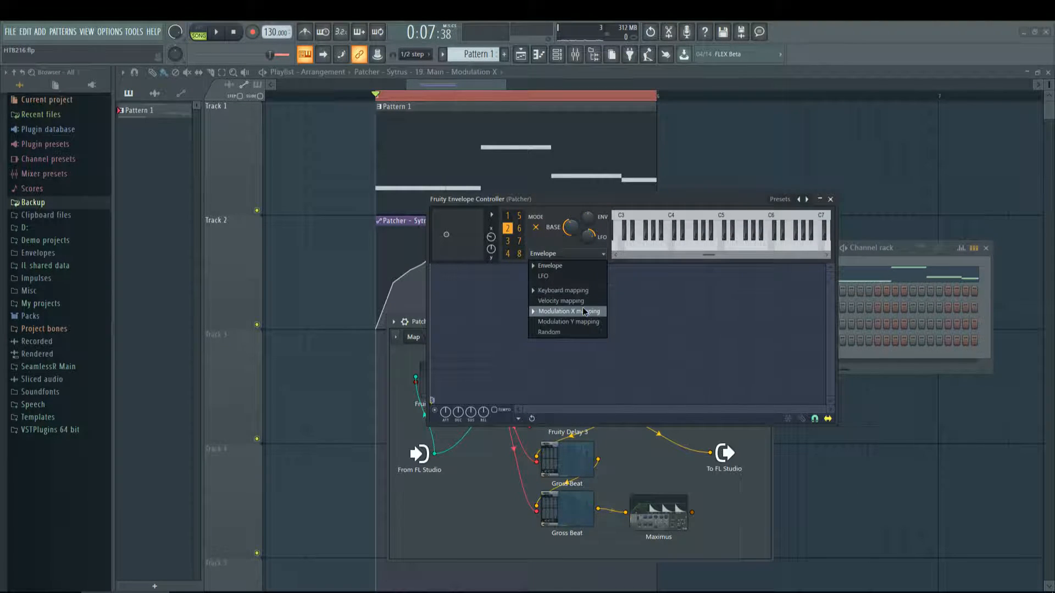
pyautogui.click(583, 311)
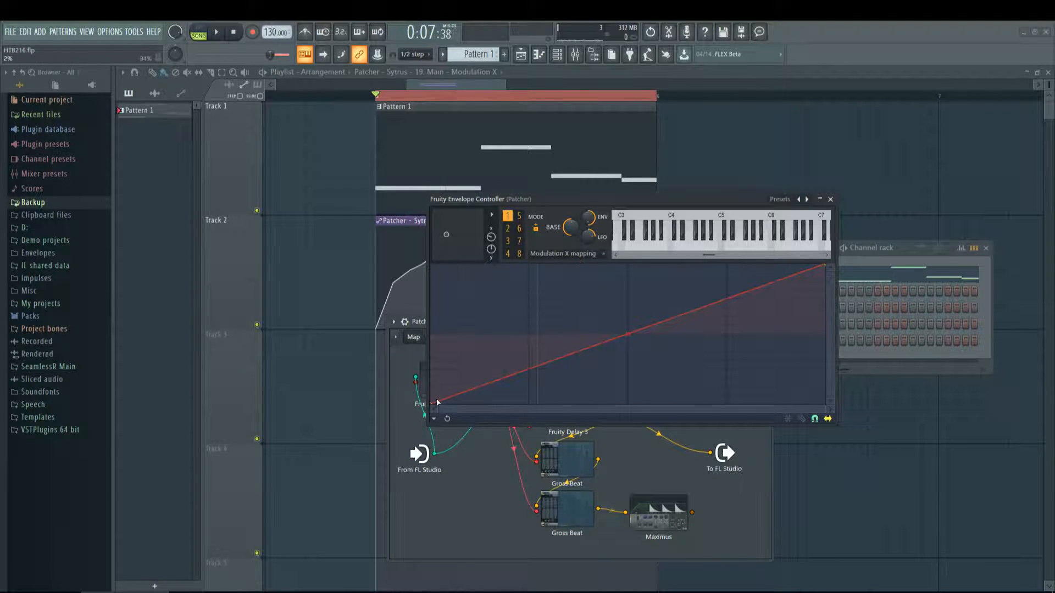
pyautogui.moveTo(730, 203); pyautogui.dragTo(890, 120)
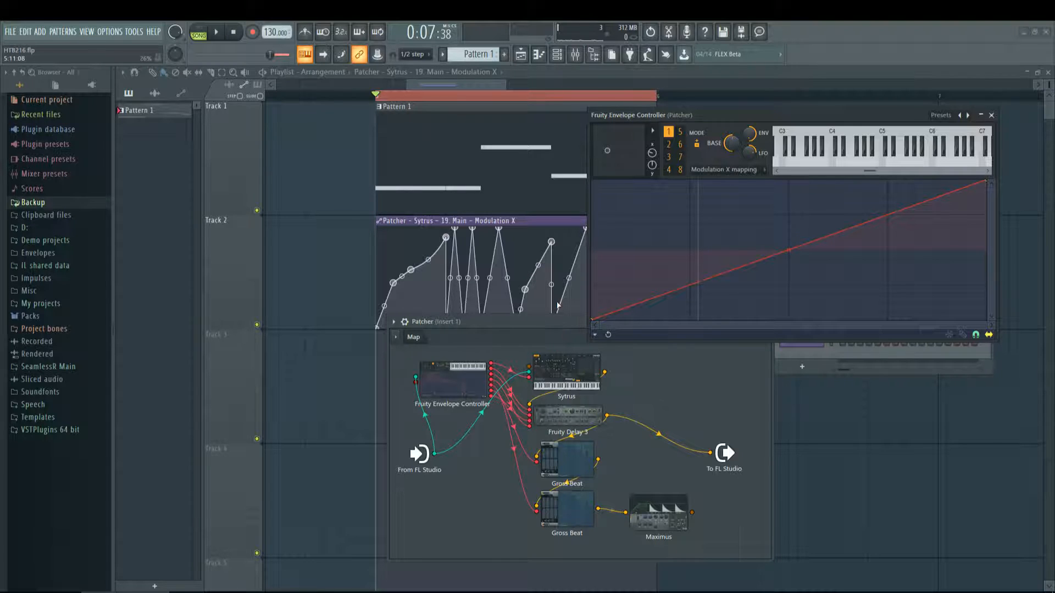
# Examine the Modulation X mapping curves of articulators 2, 3 and 4 alongside the automation clip in the playlist
pyautogui.click(668, 144)
pyautogui.click(669, 156)
pyautogui.click(668, 170)
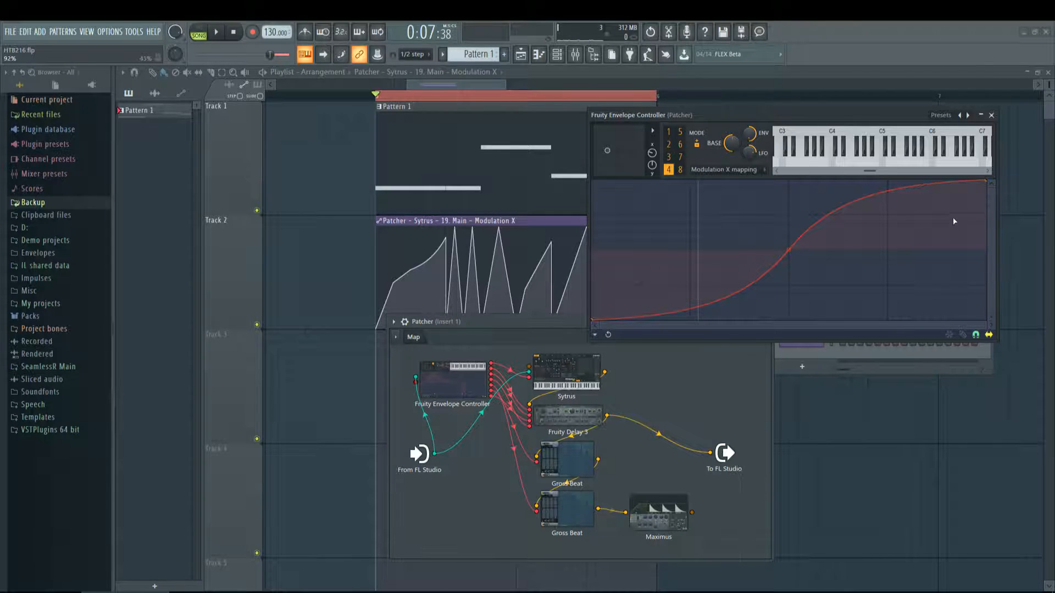
pyautogui.moveTo(460, 309)
pyautogui.moveTo(476, 278)
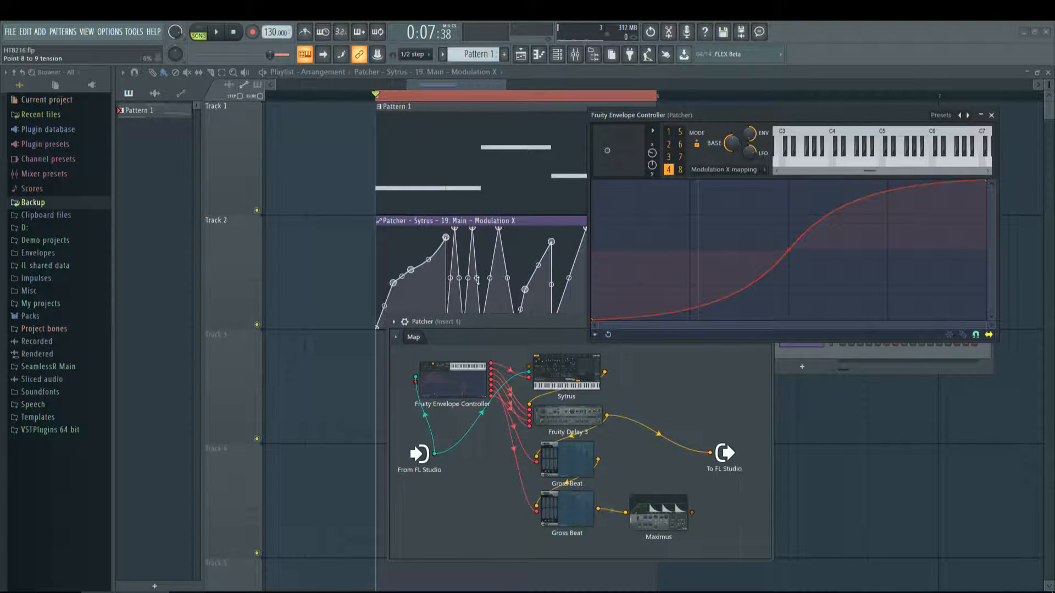
pyautogui.click(477, 280)
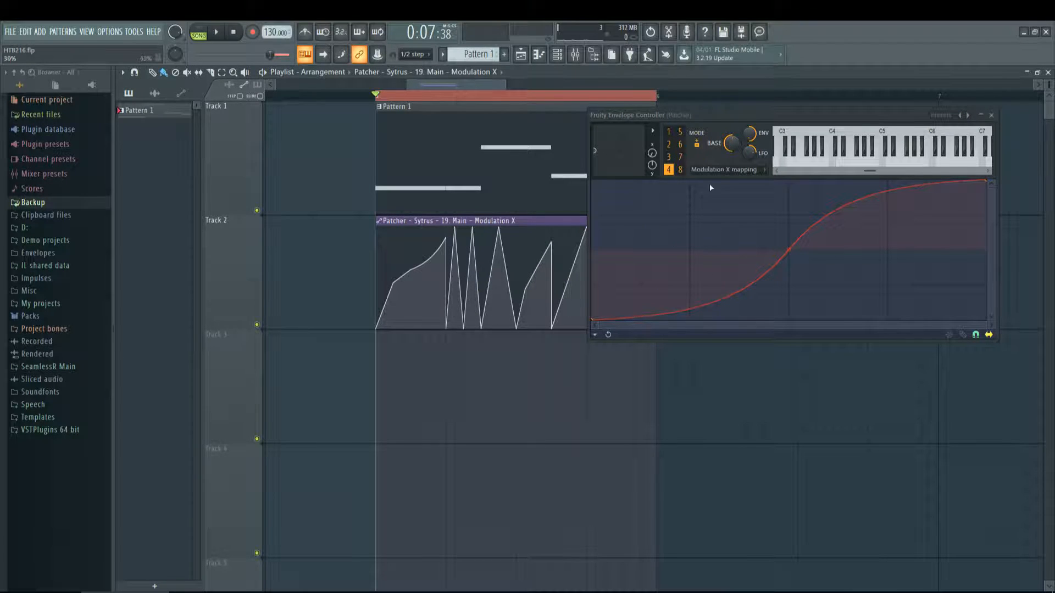
# Examine the Modulation X mapping curves of articulators 5 to 8, playing the pattern briefly, and return to articulator 4
pyautogui.click(680, 132)
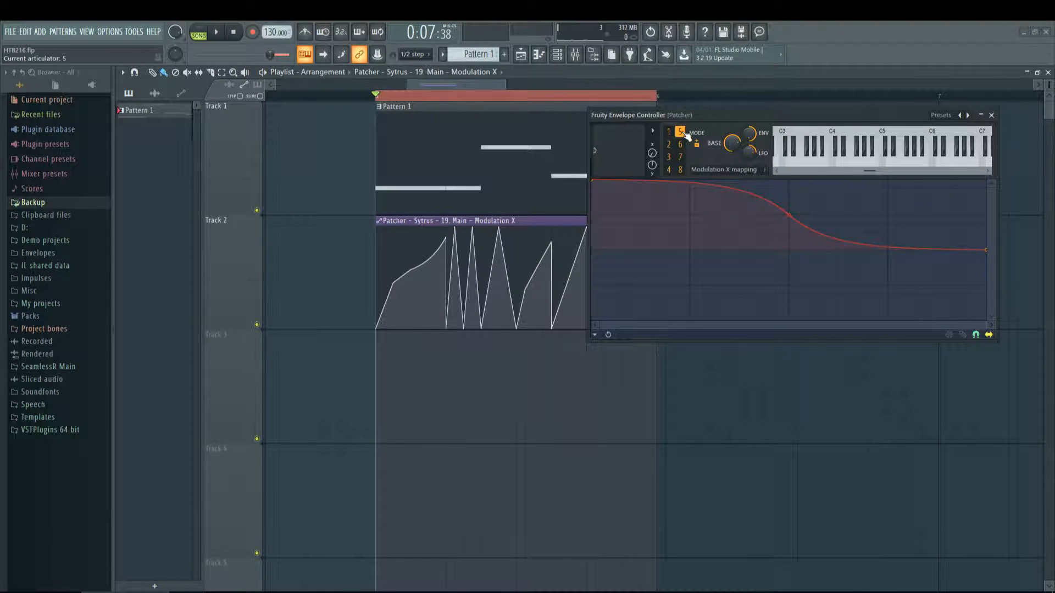
pyautogui.press('space')
pyautogui.press('space')
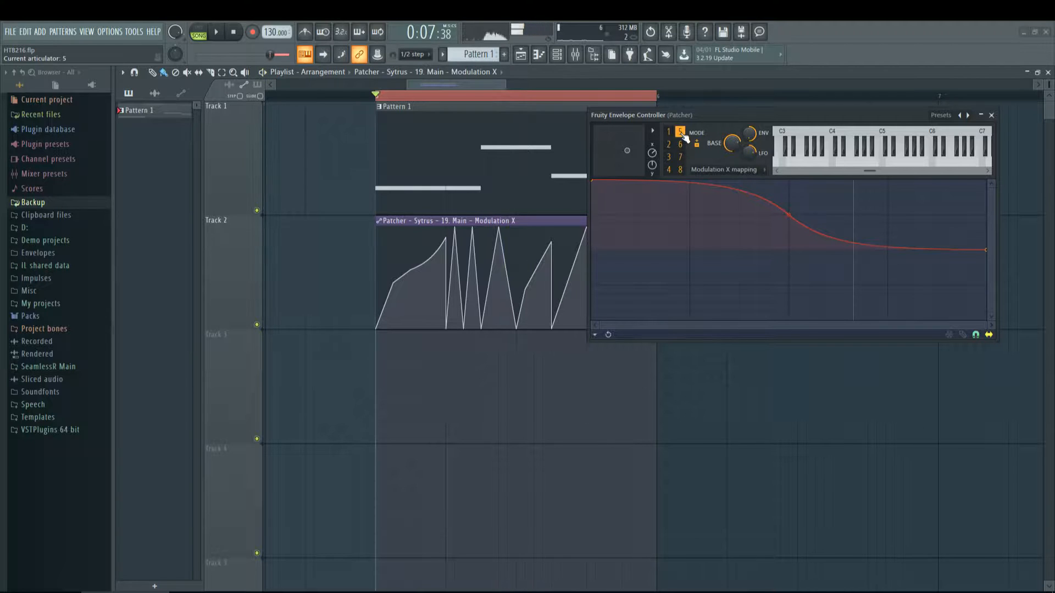
pyautogui.click(684, 144)
pyautogui.click(680, 132)
pyautogui.click(684, 145)
pyautogui.click(681, 157)
pyautogui.click(684, 169)
pyautogui.click(681, 158)
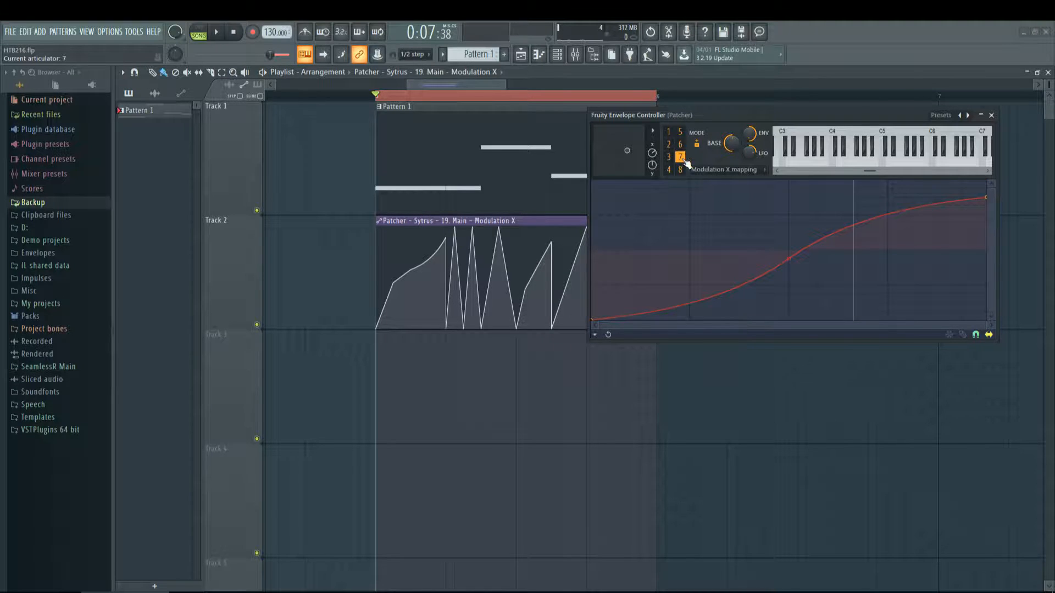
pyautogui.click(683, 170)
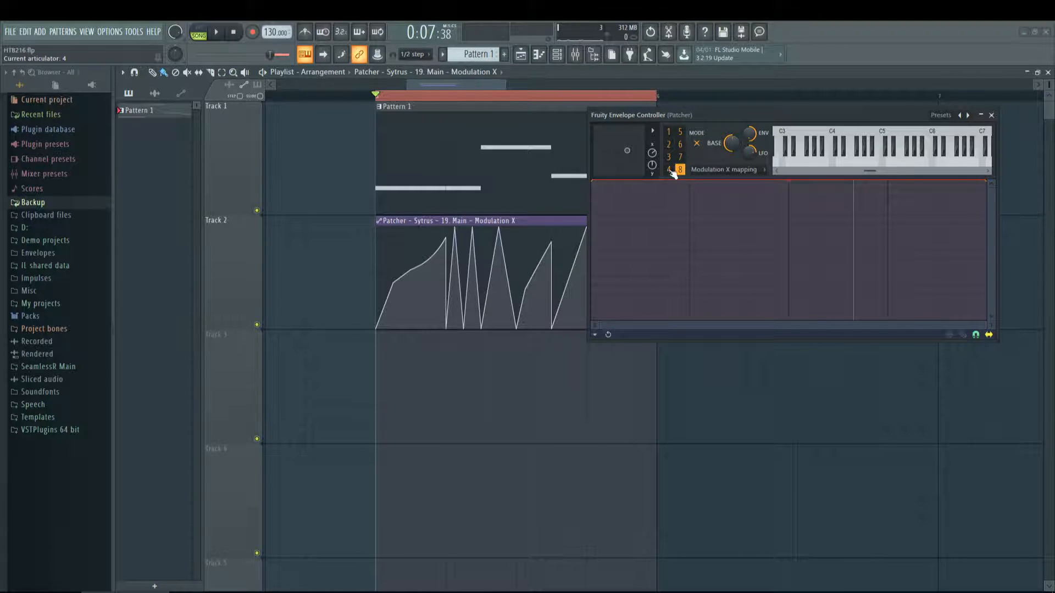
pyautogui.click(669, 170)
# Close the Fruity Envelope Controller and reopen Sytrus from the Patcher channel
pyautogui.click(991, 116)
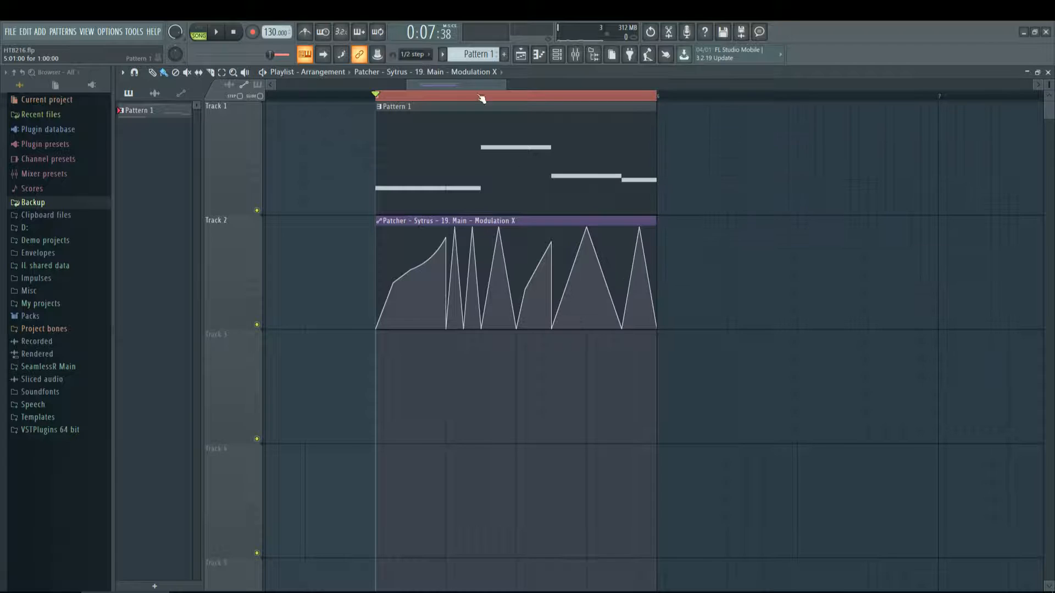
pyautogui.click(574, 54)
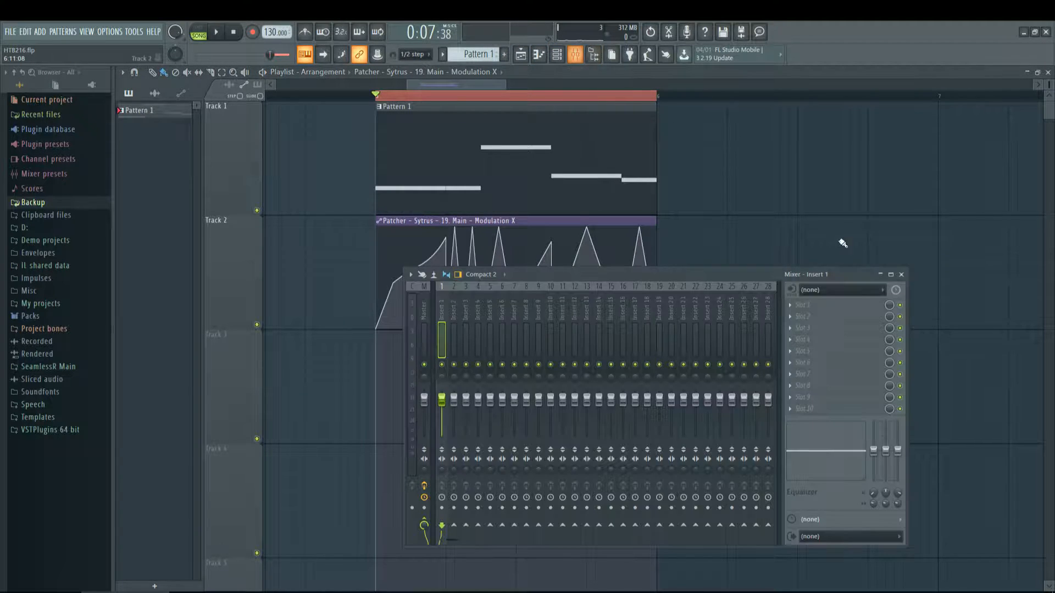
pyautogui.click(575, 54)
pyautogui.click(557, 54)
pyautogui.click(801, 274)
pyautogui.doubleClick(568, 401)
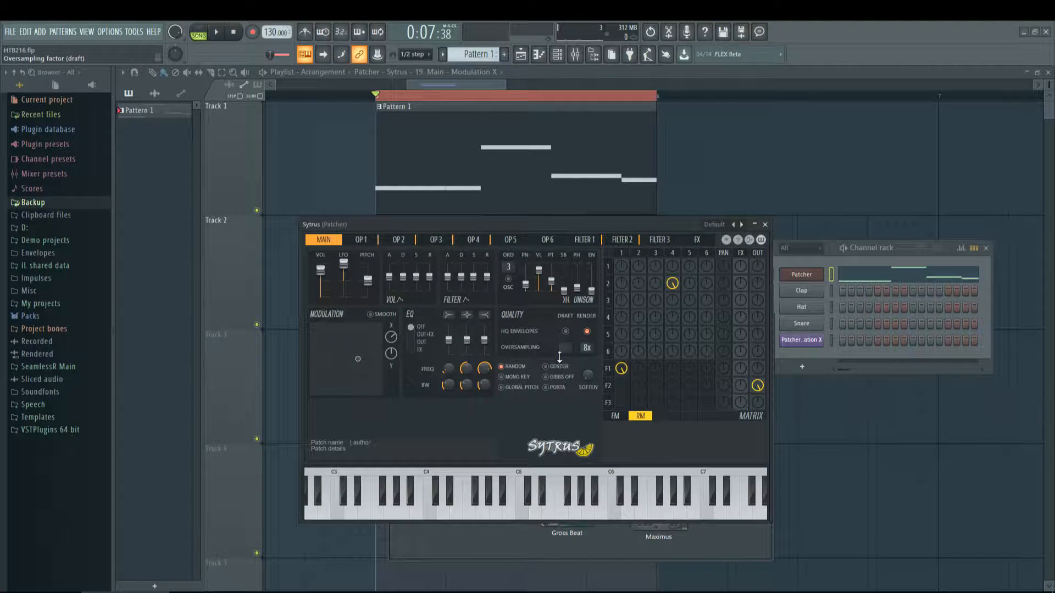
# Compare the volume and modulation mappings of operators 2 and 3
pyautogui.click(628, 281)
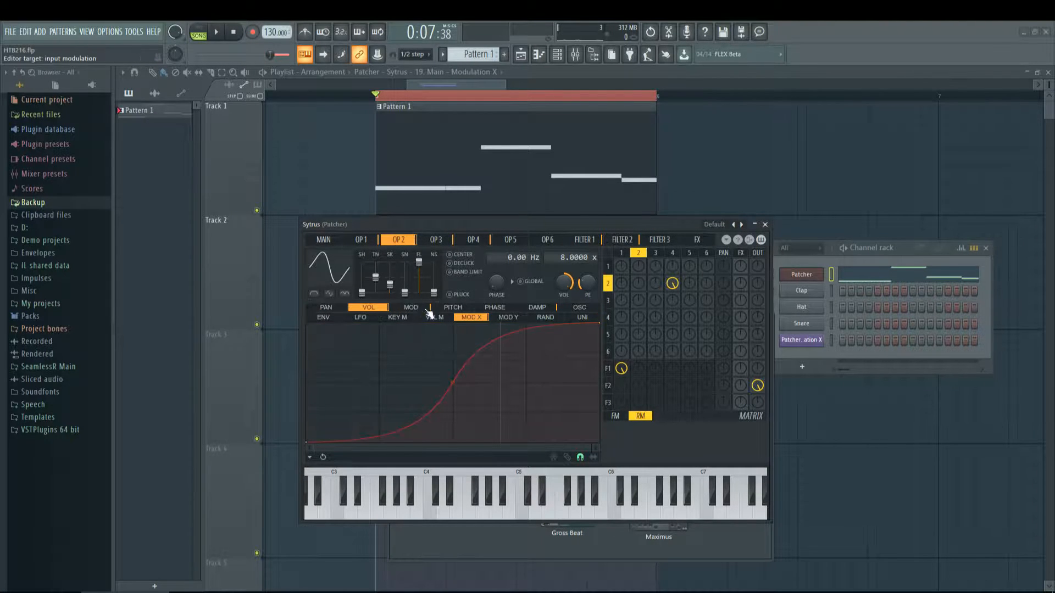
pyautogui.click(410, 307)
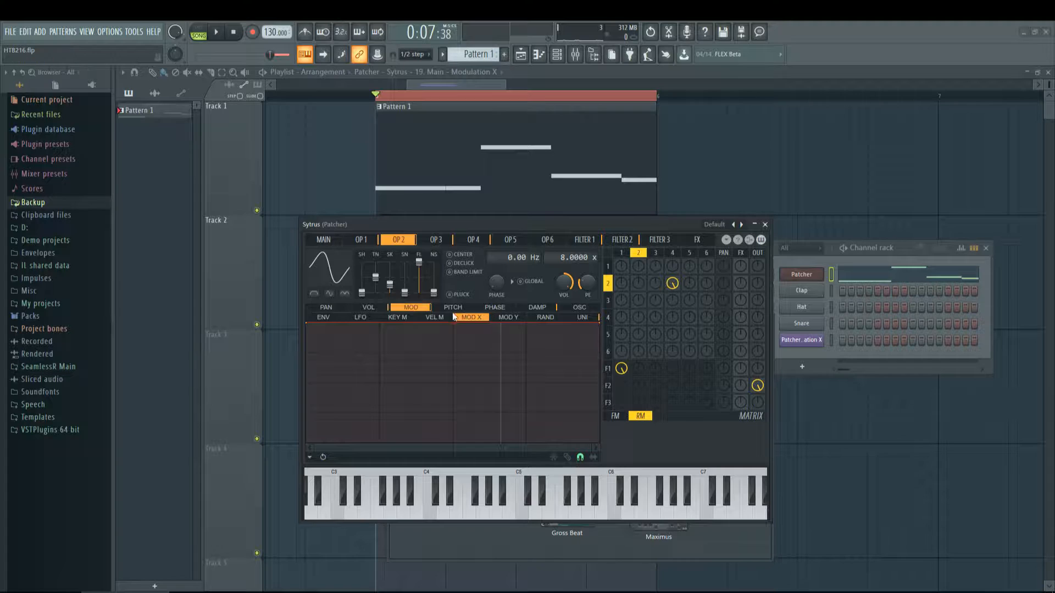
pyautogui.click(384, 307)
pyautogui.click(655, 254)
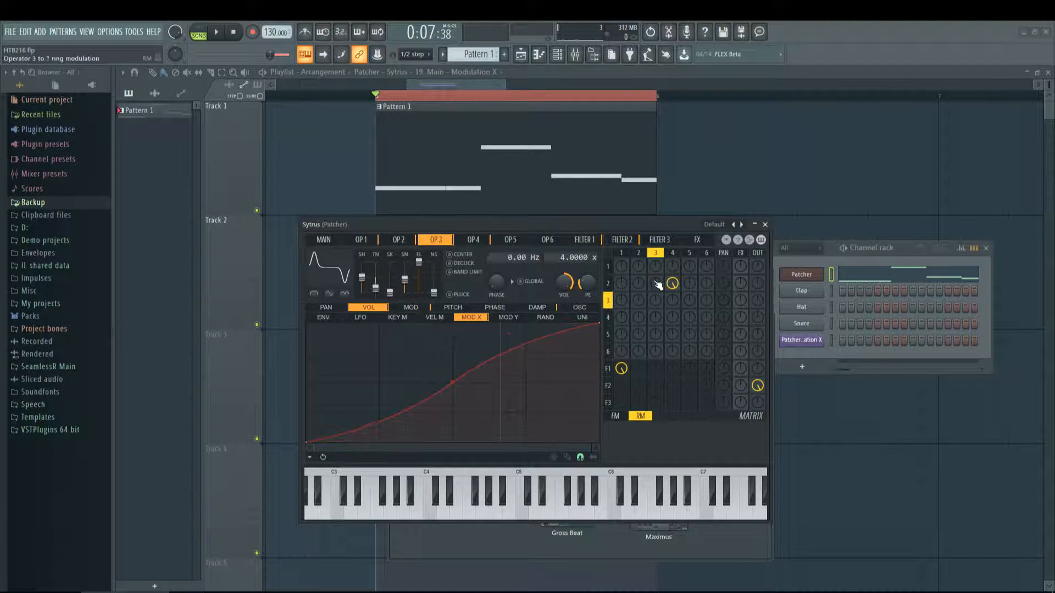
pyautogui.click(411, 308)
pyautogui.click(368, 308)
pyautogui.click(410, 307)
pyautogui.click(368, 307)
# Lower the centre point of operator 2's modulation unison curve into a V shape, and check filter 1's cutoff unison mapping
pyautogui.click(615, 416)
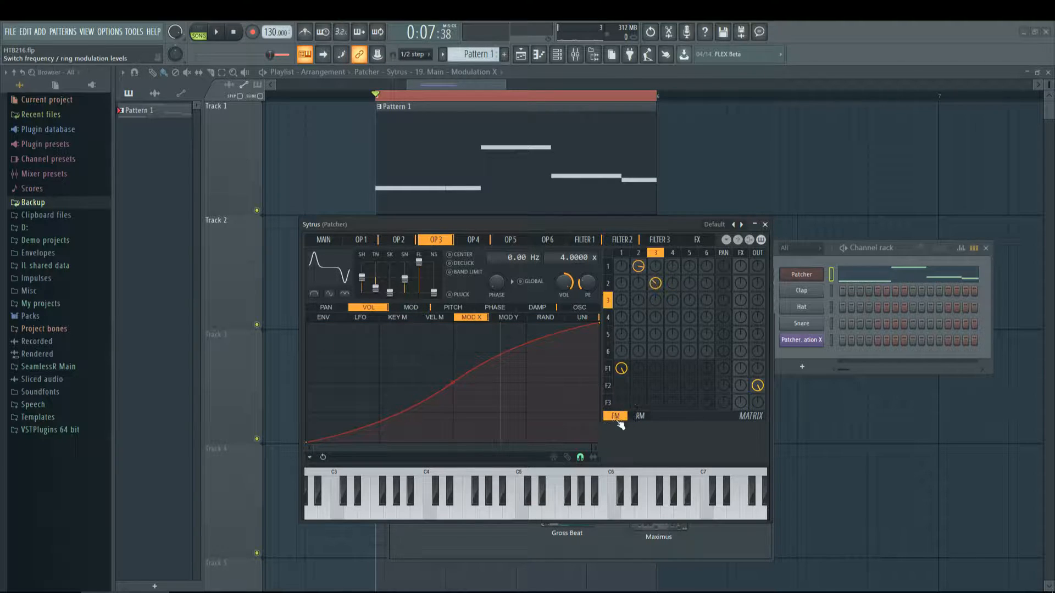
pyautogui.click(640, 252)
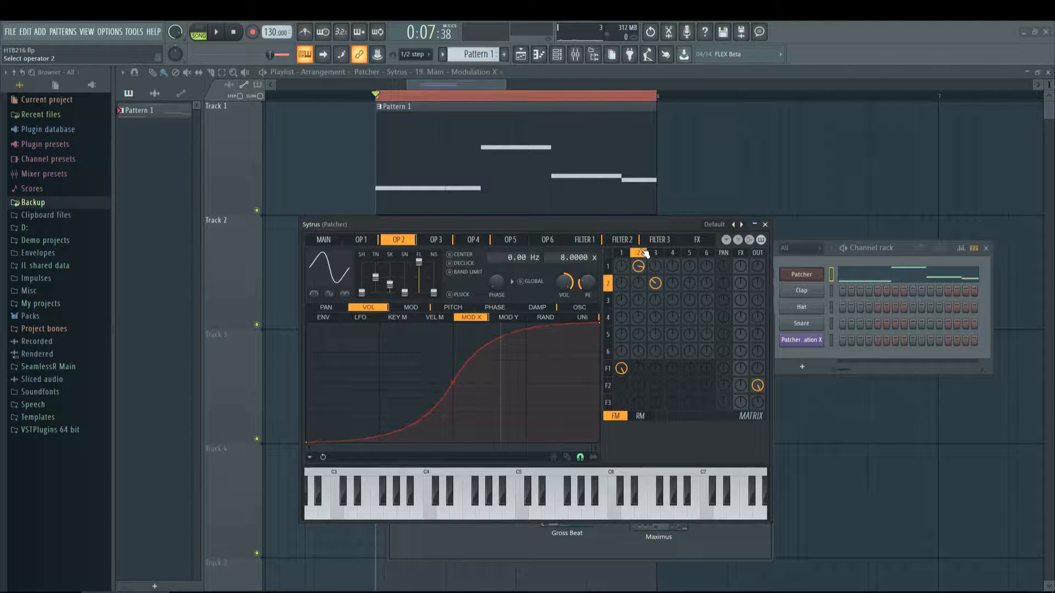
pyautogui.click(411, 307)
pyautogui.moveTo(453, 325); pyautogui.dragTo(457, 364)
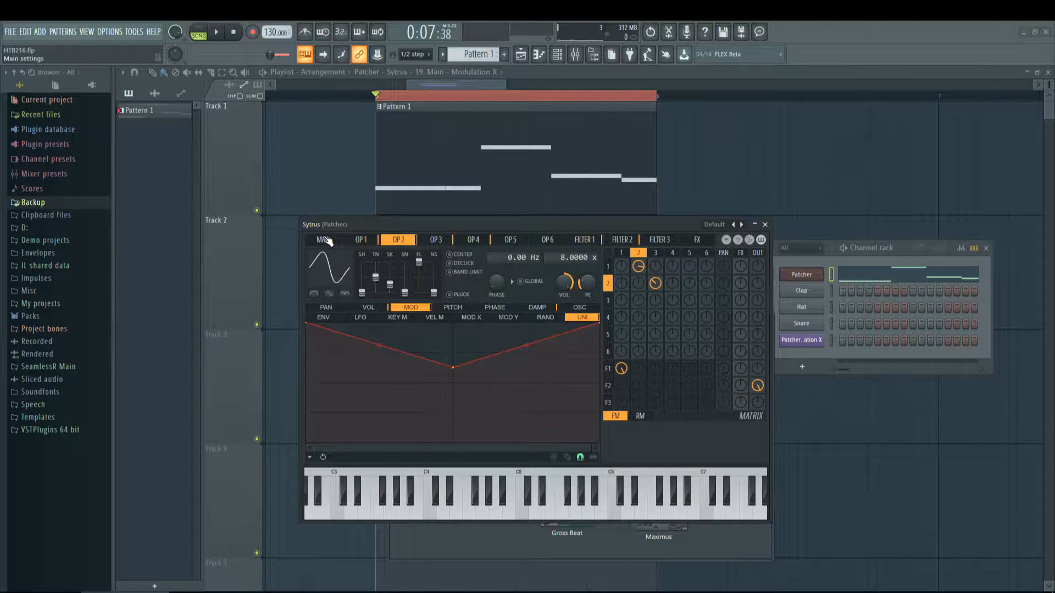
pyautogui.click(607, 369)
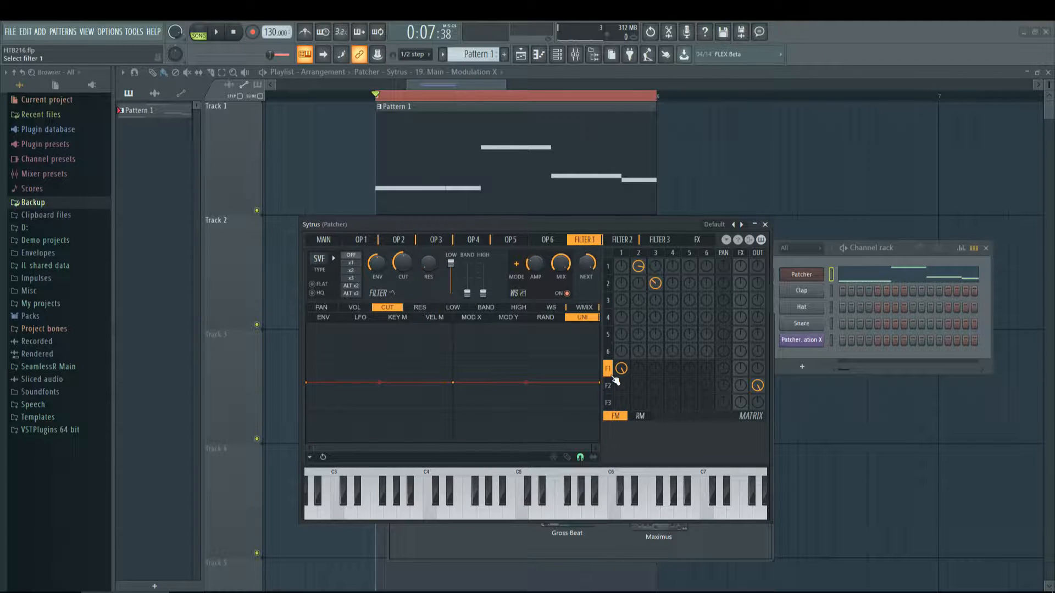
pyautogui.click(331, 240)
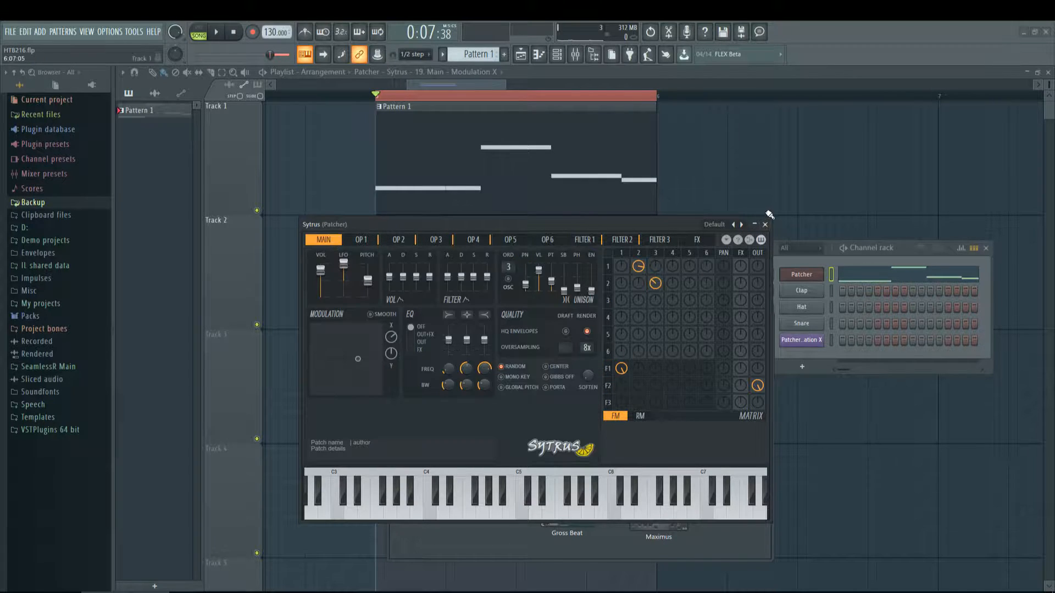
# Close Sytrus, play the current chain, and route the first Gross Beat's output to To FL Studio to audition it
pyautogui.click(764, 225)
pyautogui.press('space')
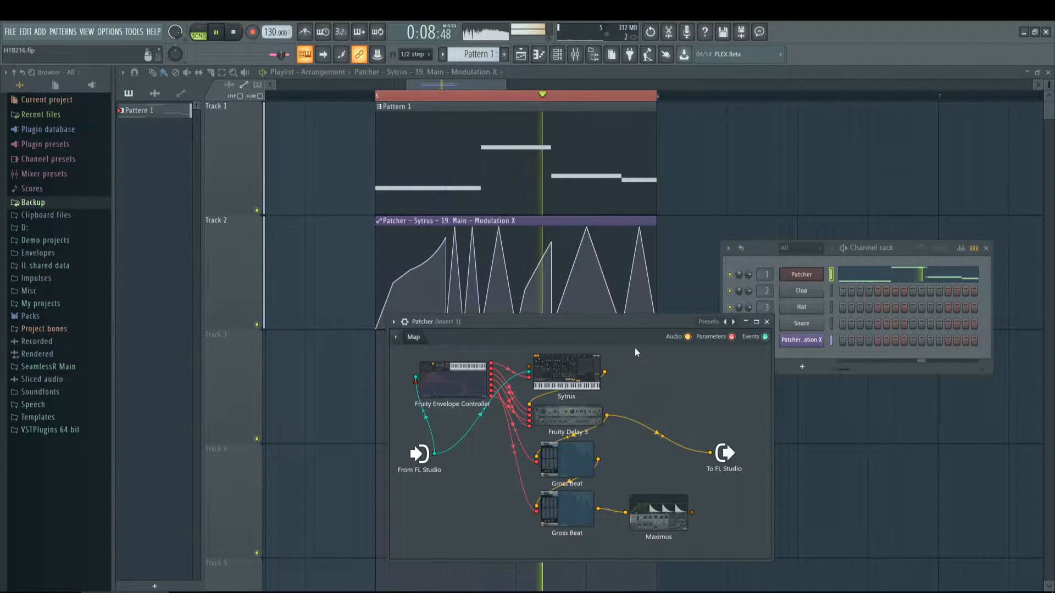
pyautogui.press('space')
pyautogui.moveTo(575, 421); pyautogui.dragTo(684, 416)
pyautogui.press('space')
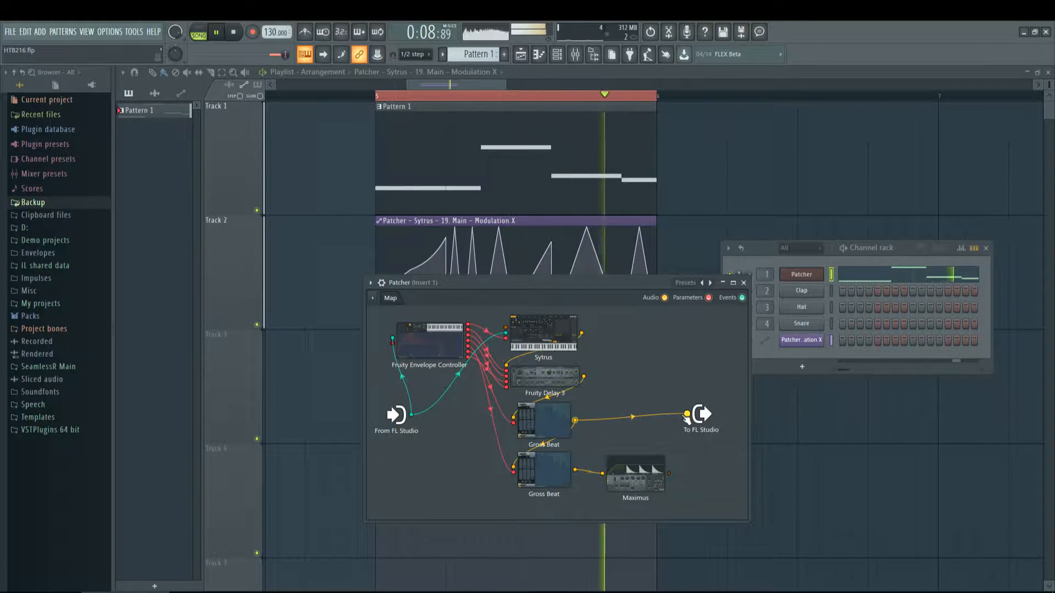
# Audition the second Gross Beat routed to To FL Studio, and connect Maximus's output to To FL Studio for playback
pyautogui.moveTo(575, 470); pyautogui.dragTo(686, 414)
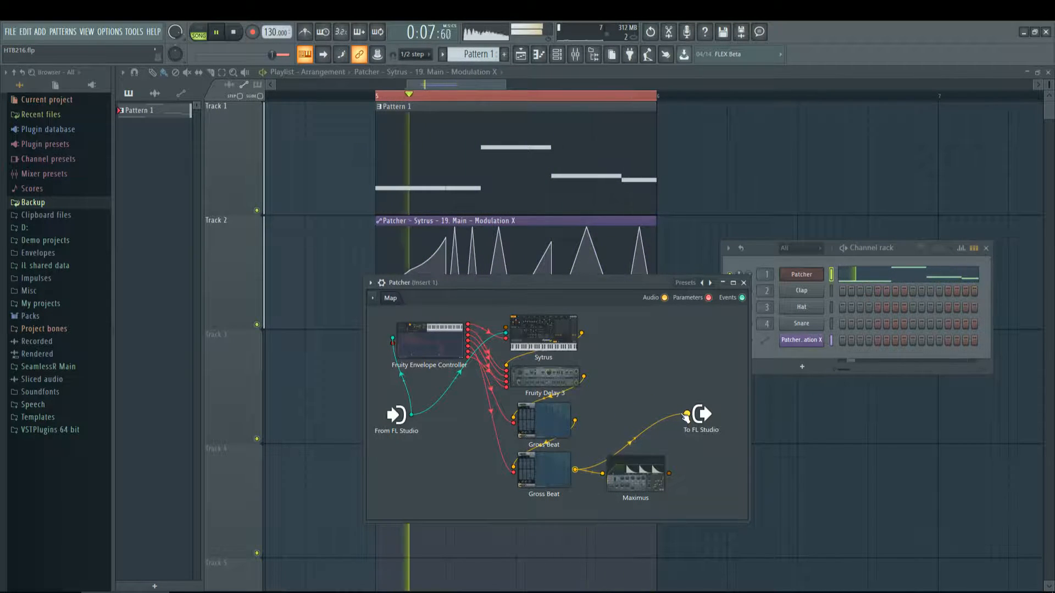
pyautogui.press('space')
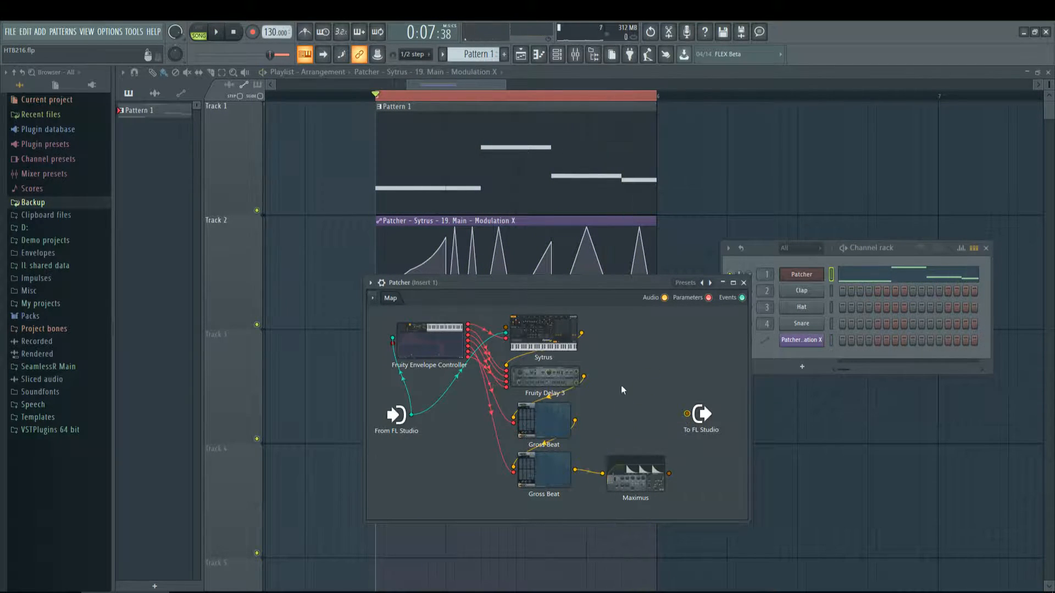
pyautogui.press('space')
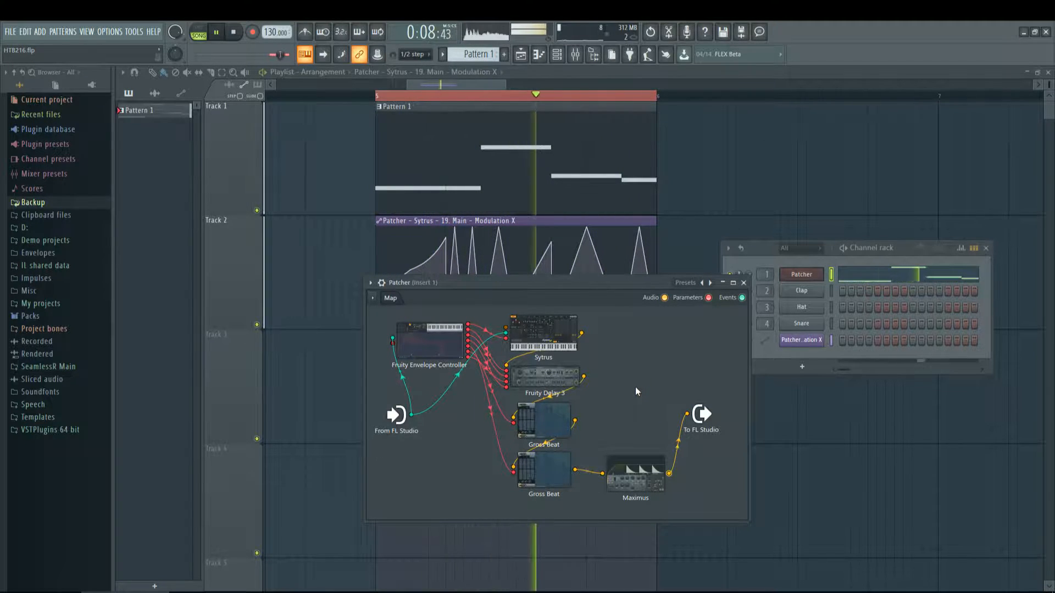
# Stop playback, open Maximus in its frequency bands display, and compare the compression curves of the low, mid and high bands
pyautogui.press('space')
pyautogui.doubleClick(636, 476)
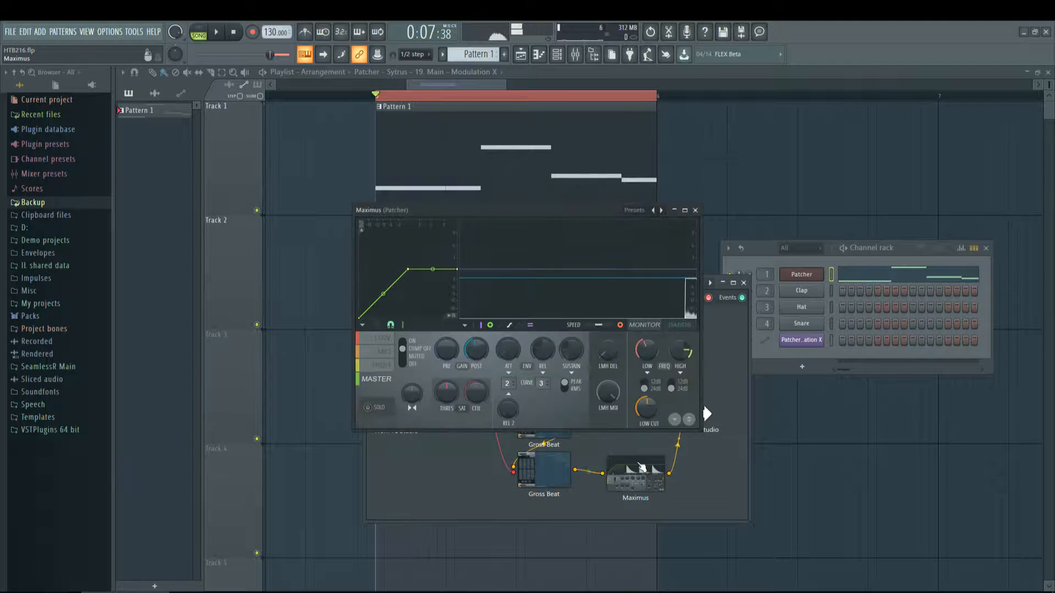
pyautogui.click(680, 324)
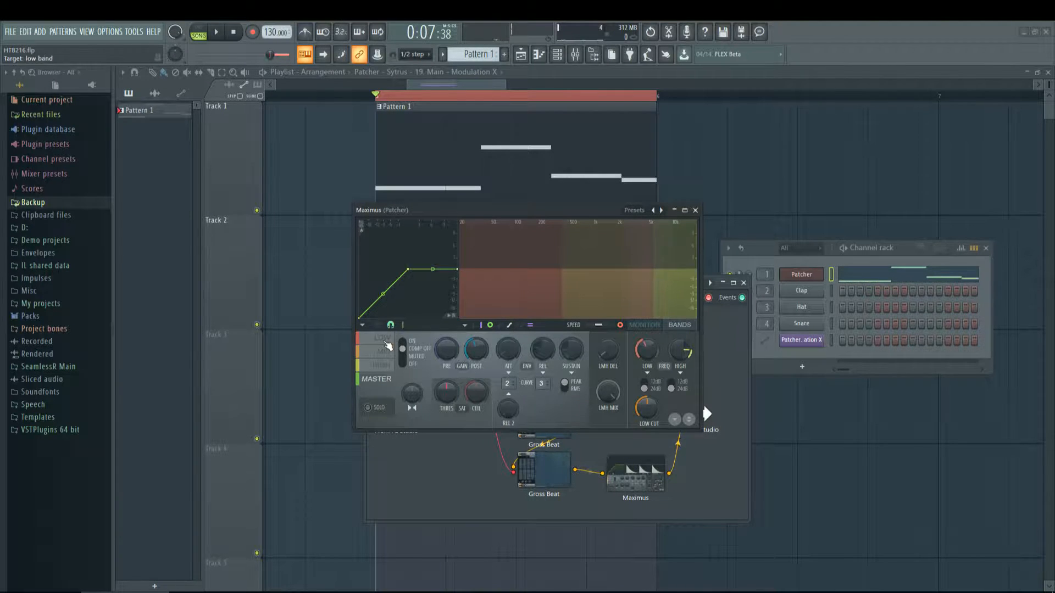
pyautogui.click(388, 354)
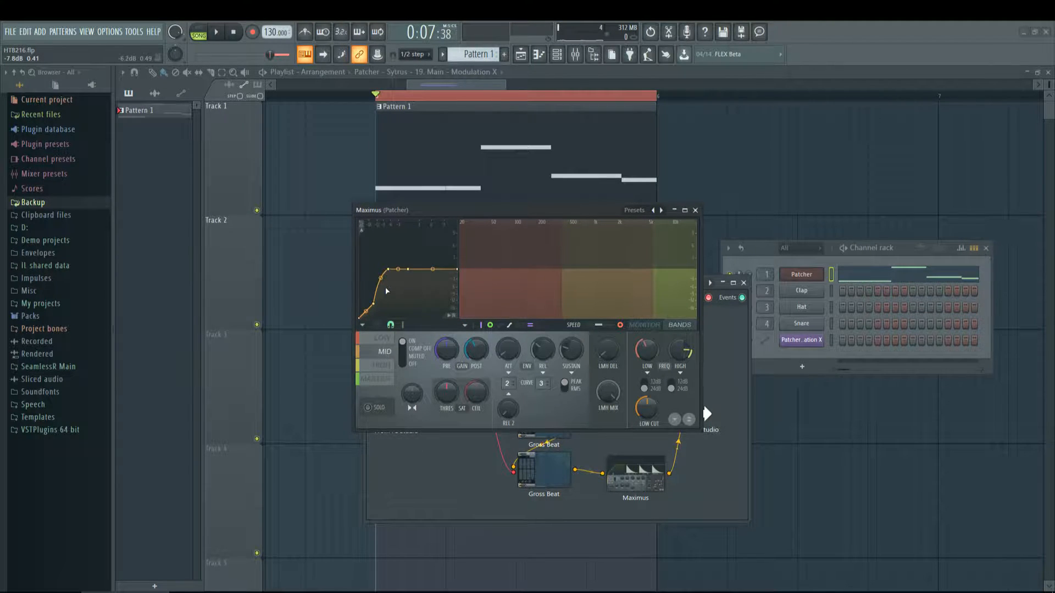
pyautogui.click(383, 365)
pyautogui.click(382, 345)
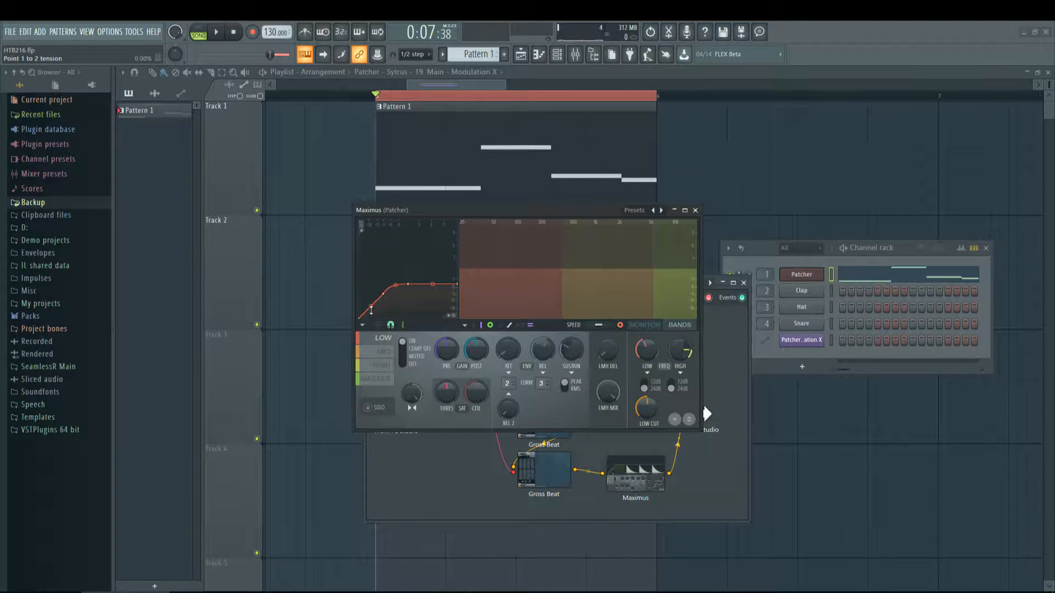
pyautogui.click(385, 352)
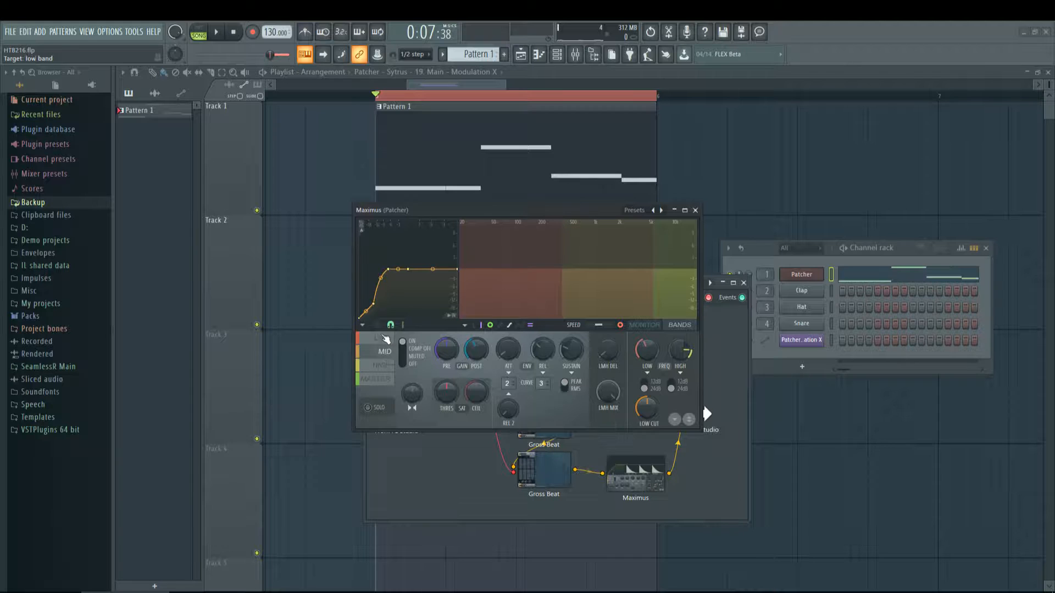
# Show Maximus's monitor display, enlarge and reposition its window, and play the pattern to examine the mid band's gain envelope
pyautogui.click(644, 326)
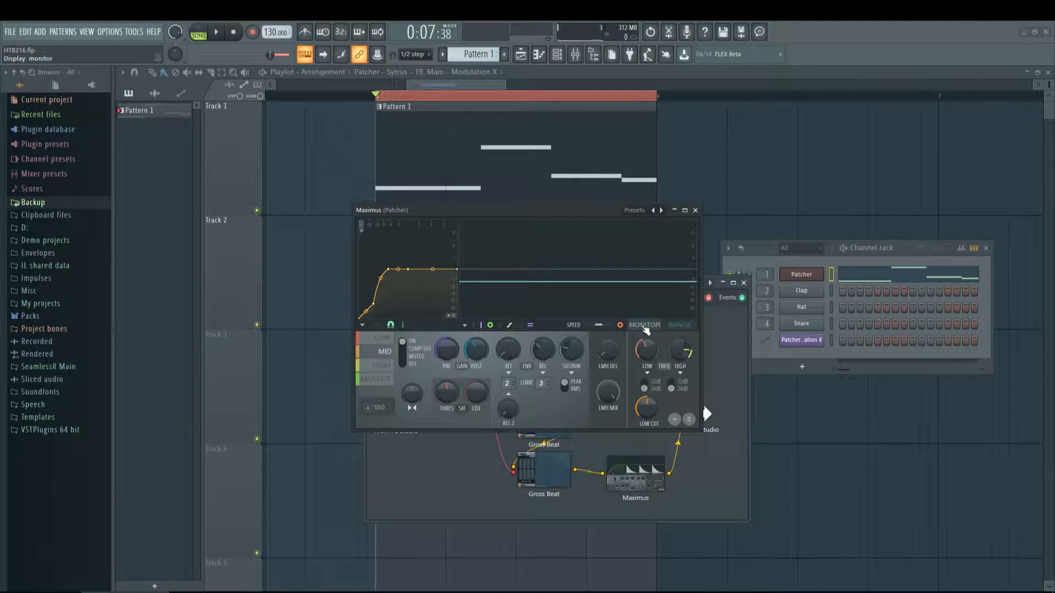
pyautogui.press('space')
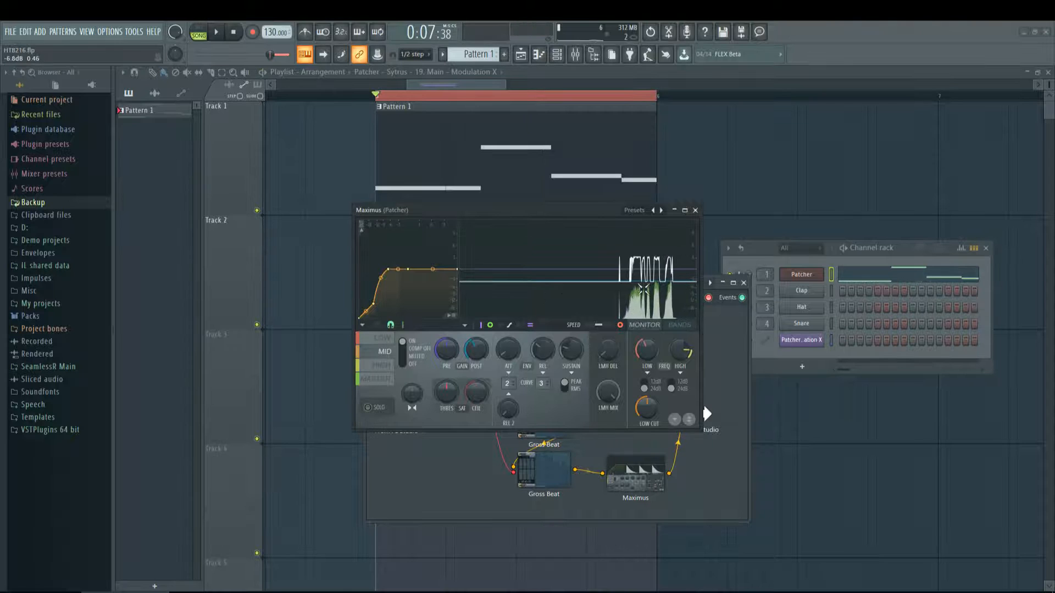
pyautogui.moveTo(707, 413); pyautogui.dragTo(736, 384)
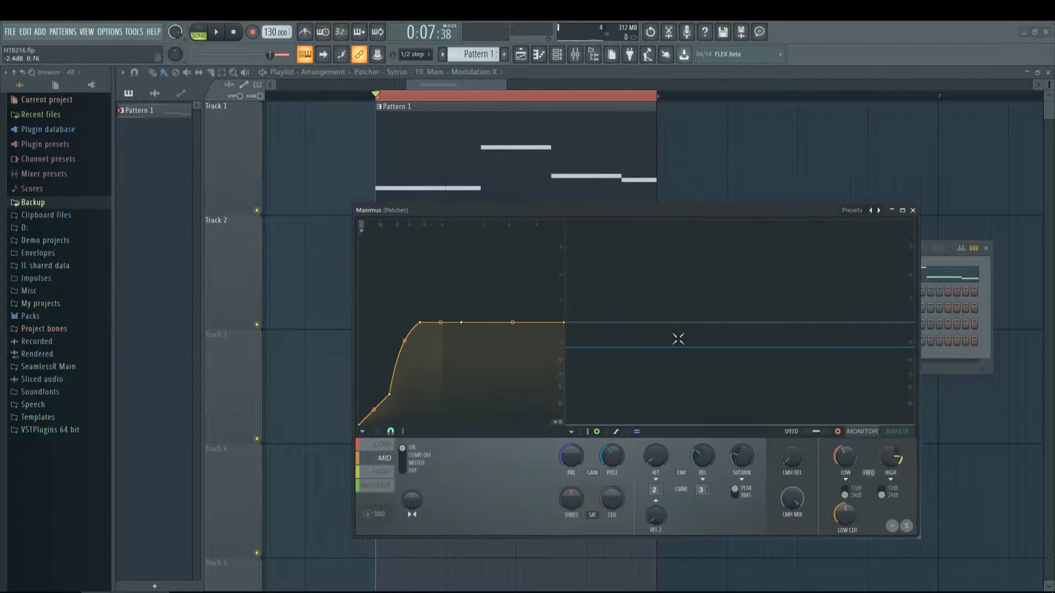
pyautogui.moveTo(596, 210); pyautogui.dragTo(510, 157)
pyautogui.press('space')
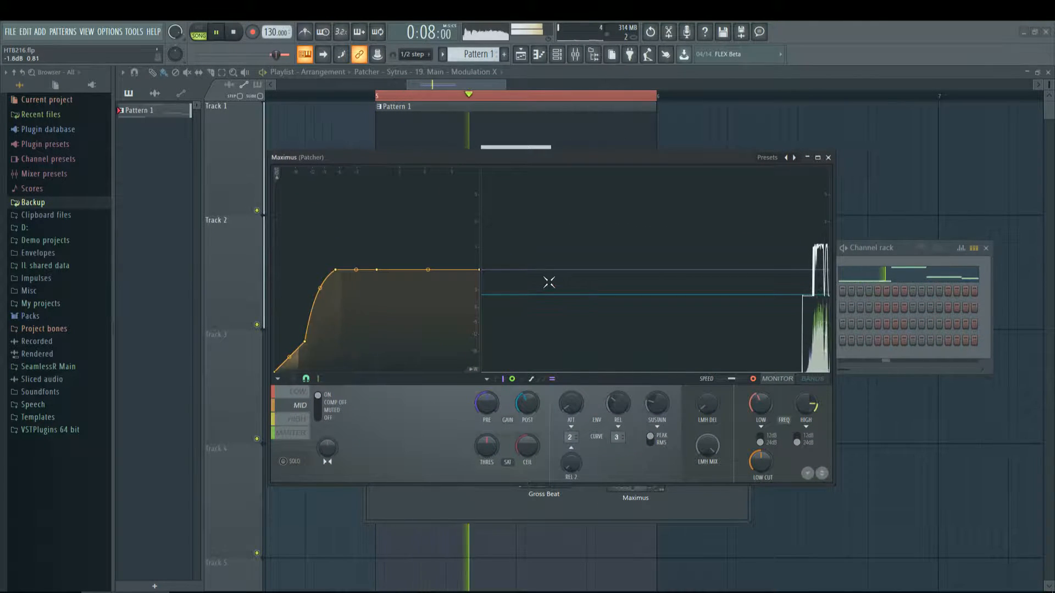
pyautogui.press('space')
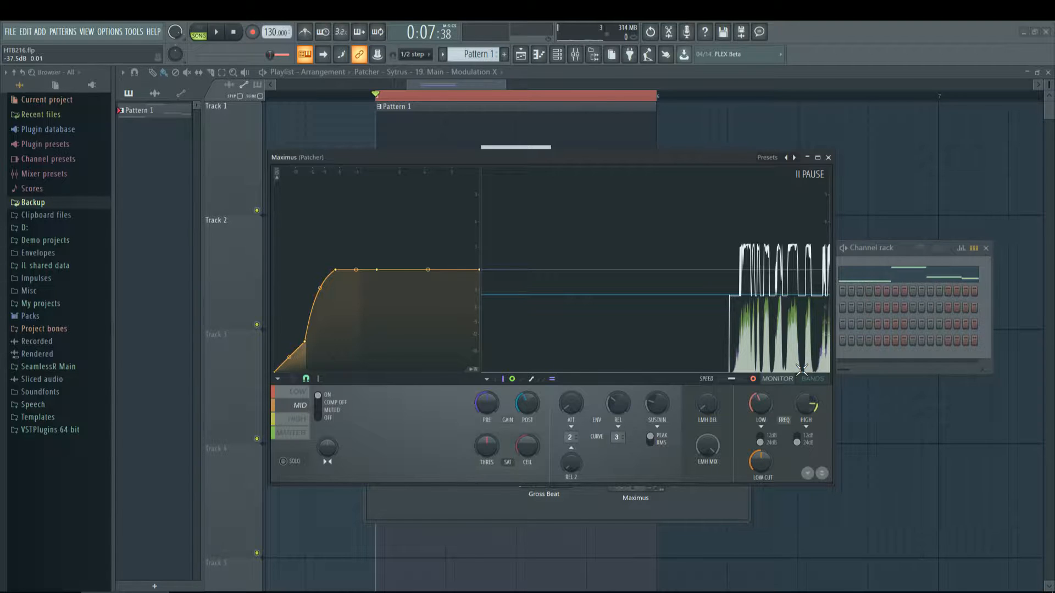
# Try bending the first segment of the mid band's compression curve downward, audition it, and restore the straight segment
pyautogui.moveTo(290, 357); pyautogui.dragTo(290, 366)
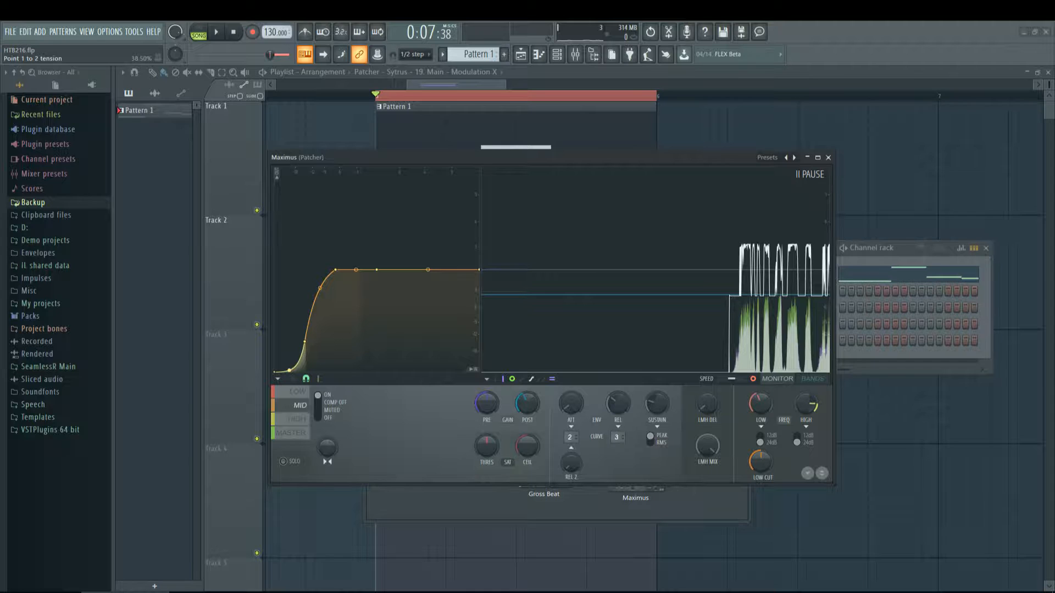
pyautogui.press('space')
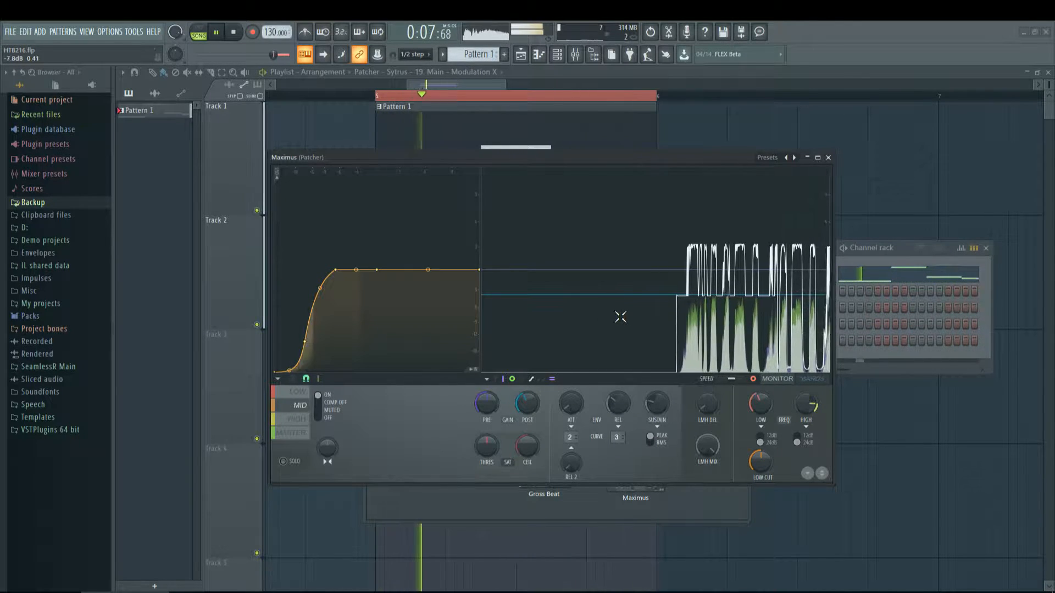
pyautogui.press('space')
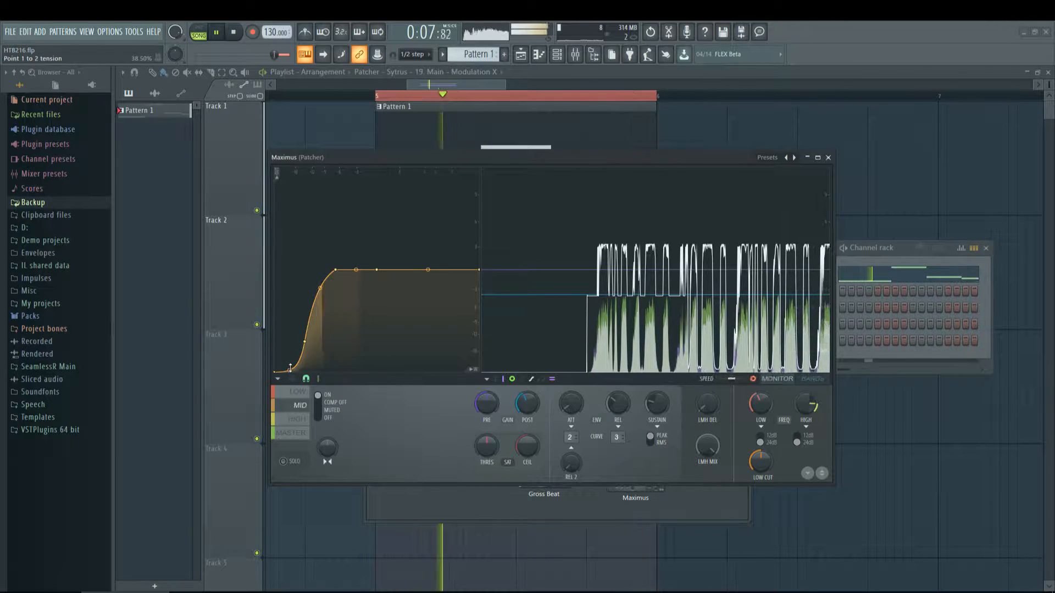
pyautogui.moveTo(290, 370); pyautogui.dragTo(290, 357)
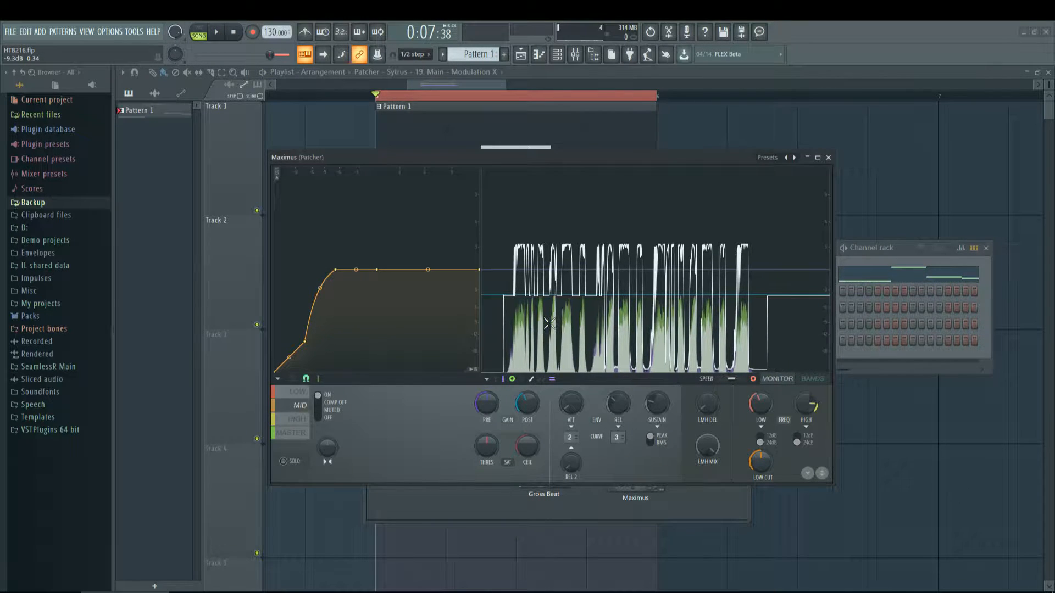
# Play the pattern and pause the monitor on the mid band, and replay it to examine the high band's compression
pyautogui.press('space')
pyautogui.press('space')
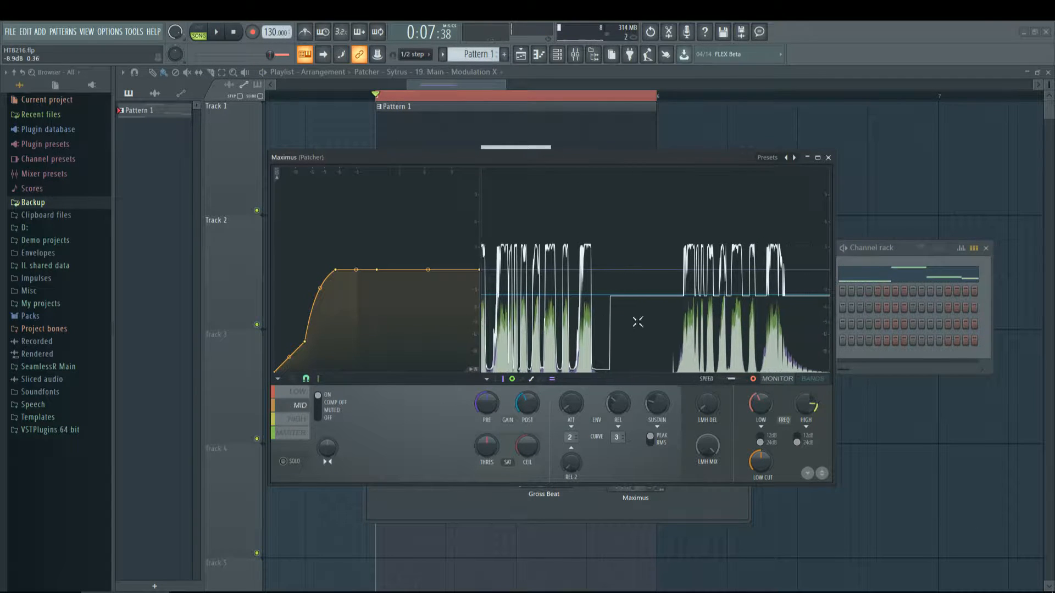
pyautogui.click(632, 321)
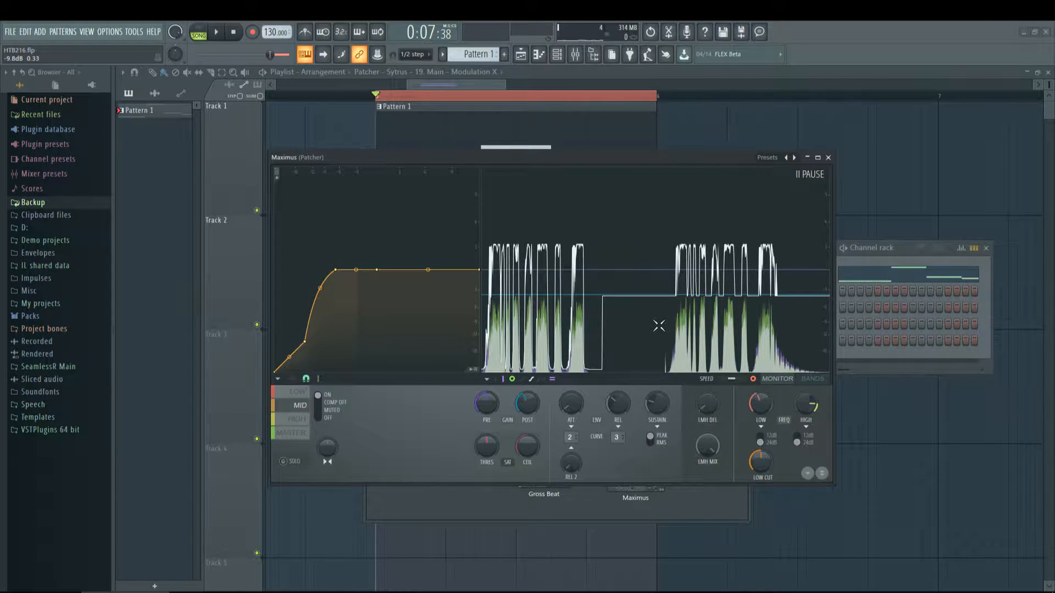
pyautogui.click(296, 419)
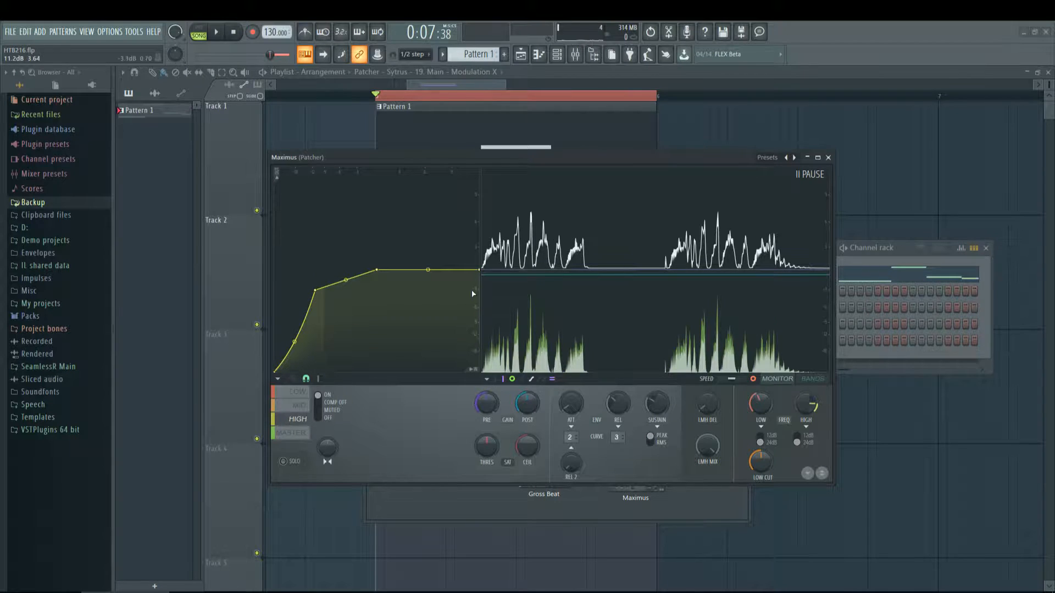
pyautogui.press('space')
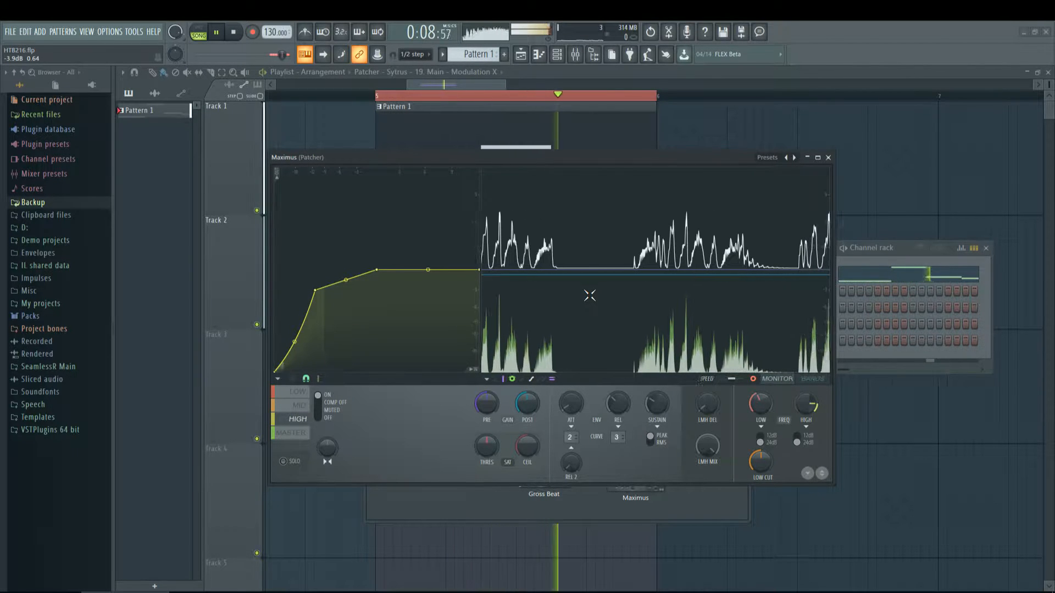
pyautogui.press('space')
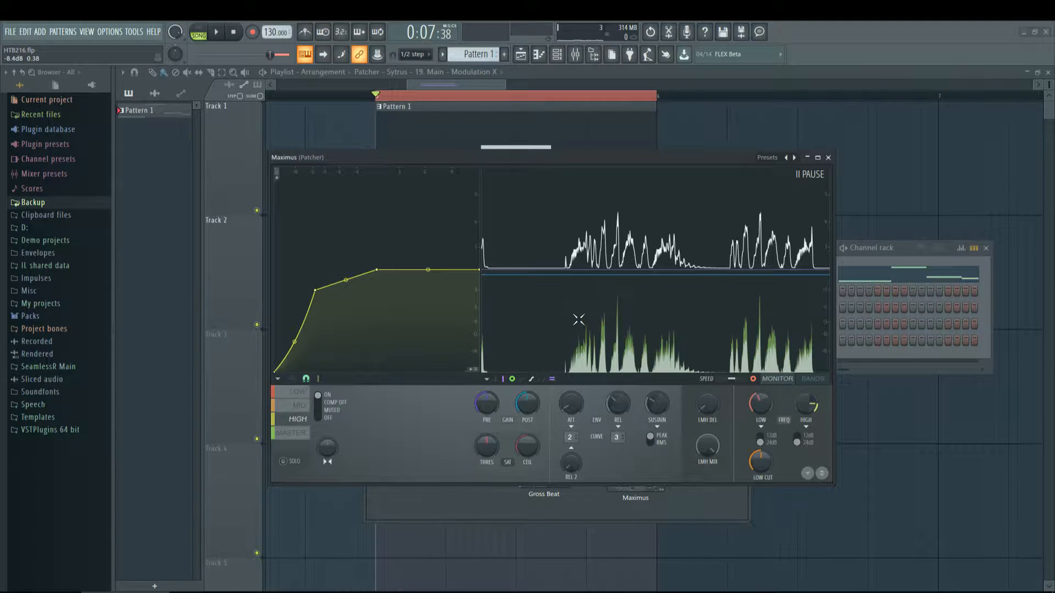
# Examine the low band's compression curve and the master output, and check the band frequency ranges before returning to the low band's monitor
pyautogui.click(301, 406)
pyautogui.click(301, 395)
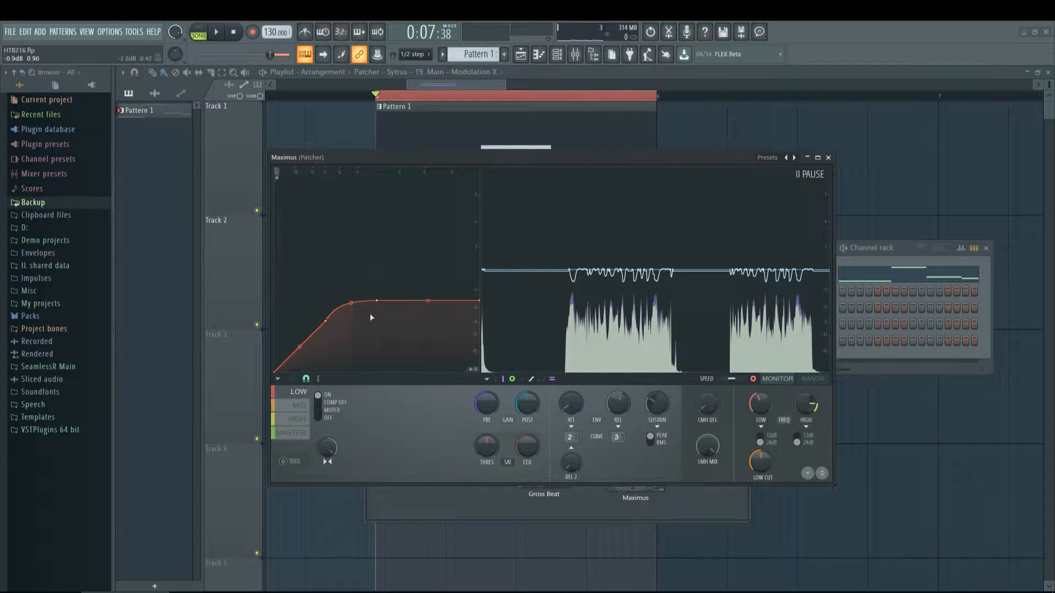
pyautogui.moveTo(326, 321); pyautogui.dragTo(352, 303)
pyautogui.click(291, 432)
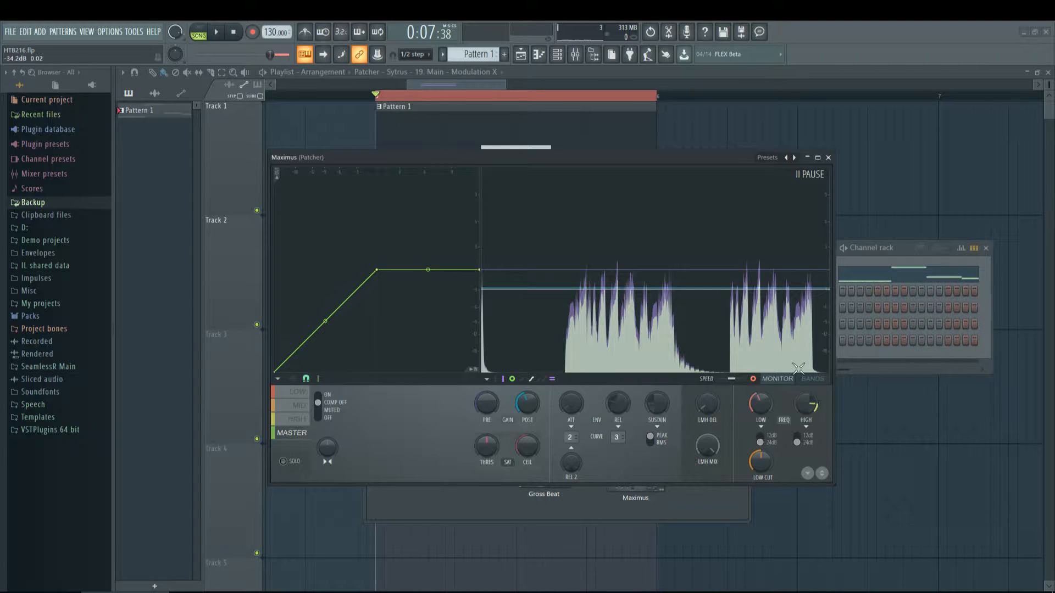
pyautogui.click(813, 378)
pyautogui.click(311, 395)
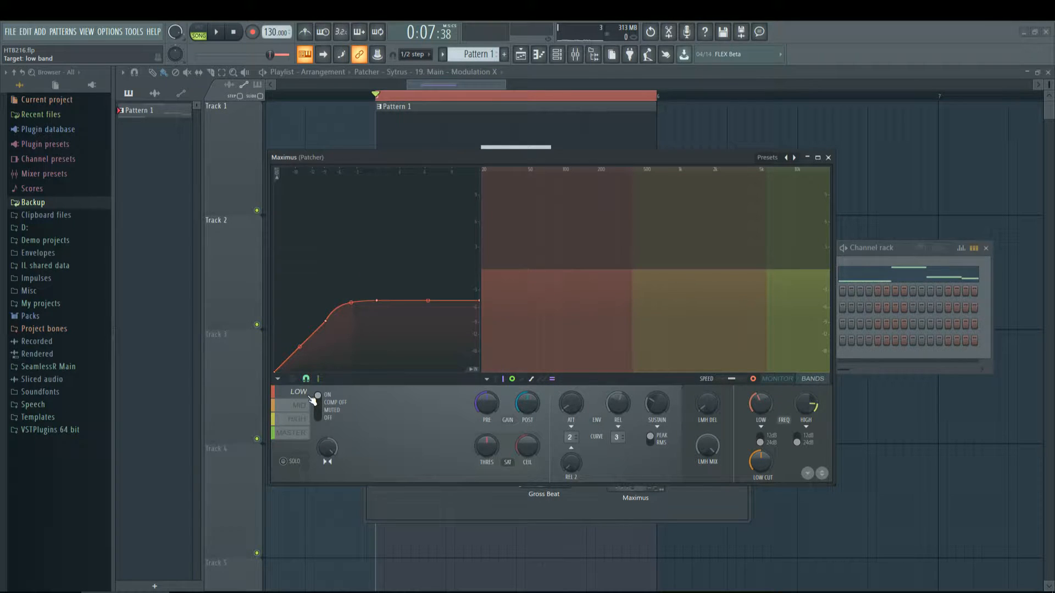
pyautogui.click(777, 378)
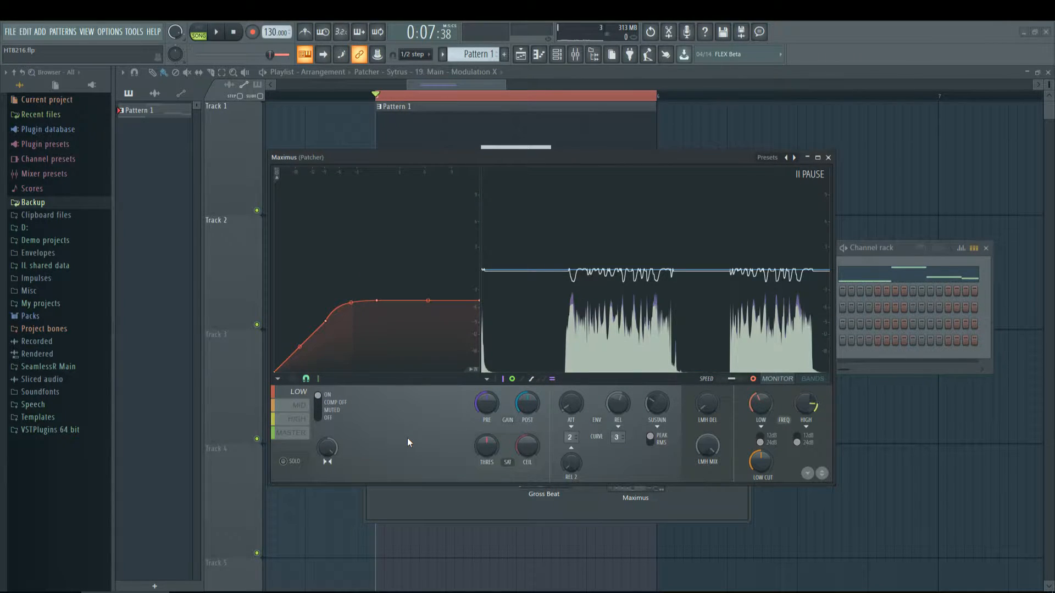
# Compare the high, low and mid bands' recorded levels in the paused monitor, ending on the master output
pyautogui.click(297, 418)
pyautogui.click(299, 392)
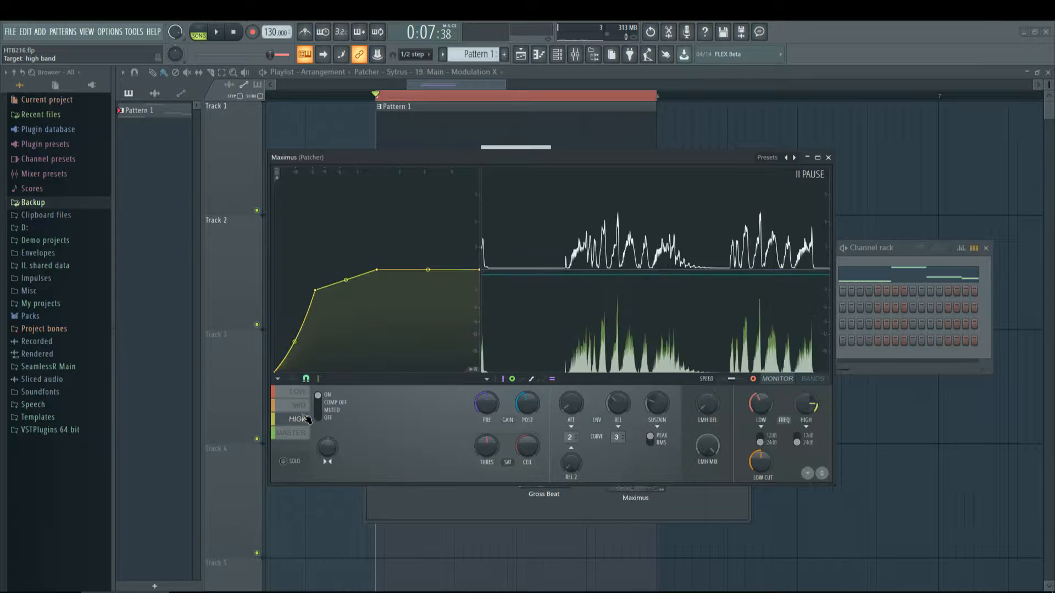
pyautogui.click(300, 405)
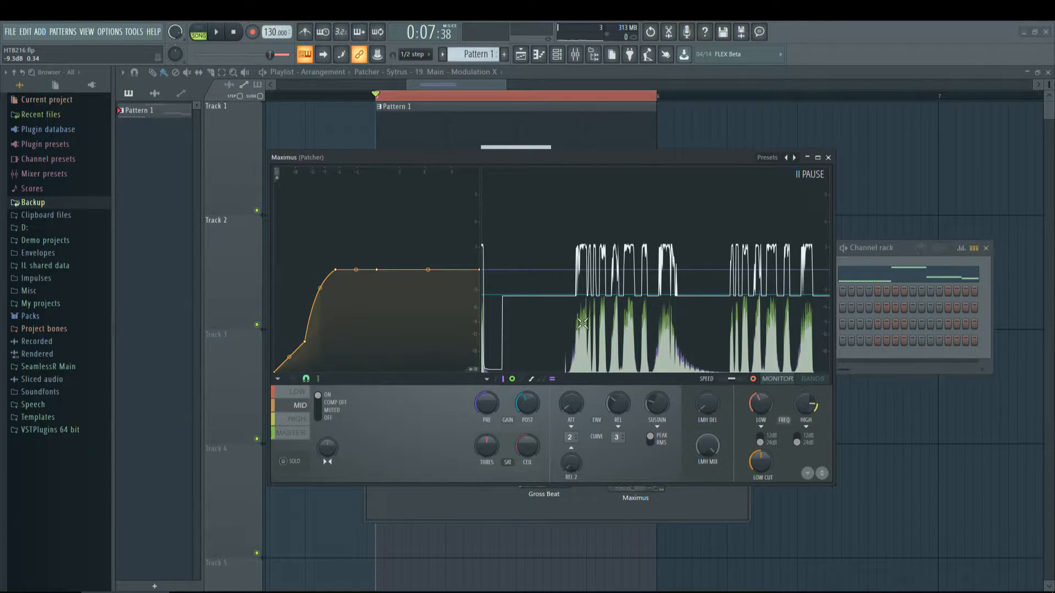
pyautogui.click(291, 426)
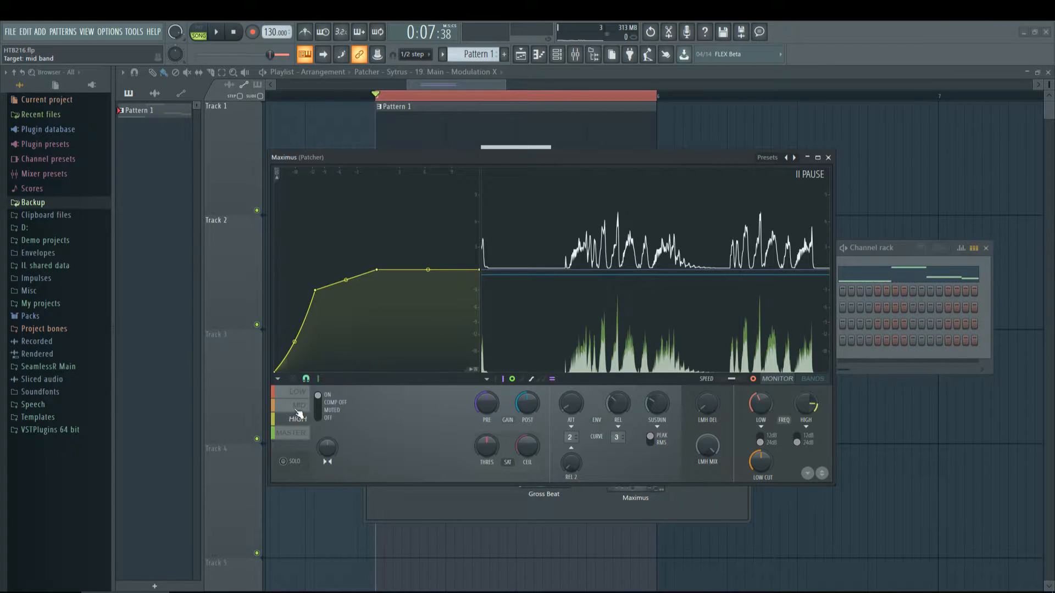
pyautogui.click(300, 404)
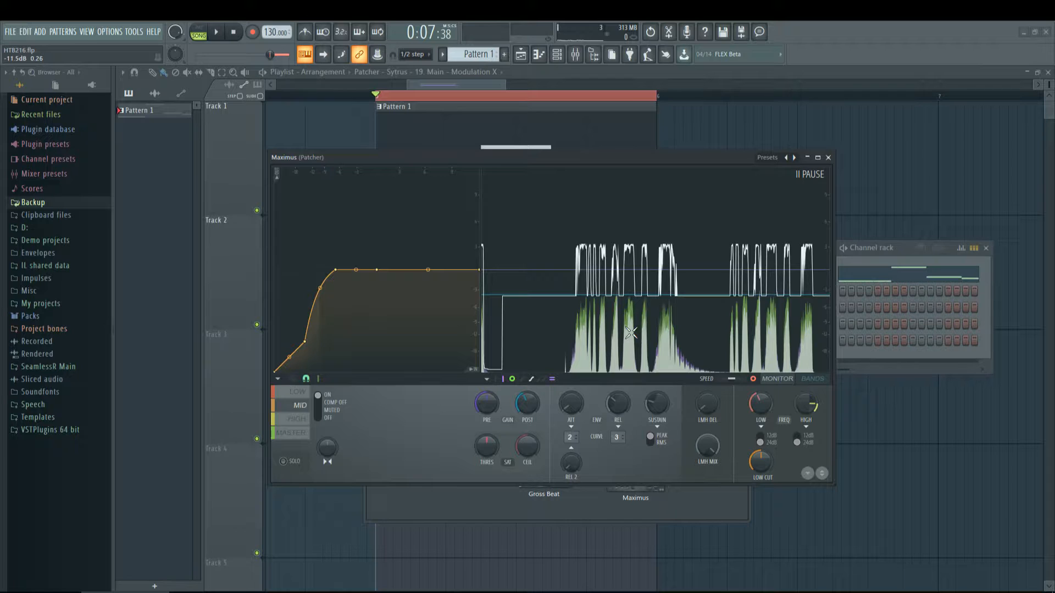
pyautogui.click(302, 439)
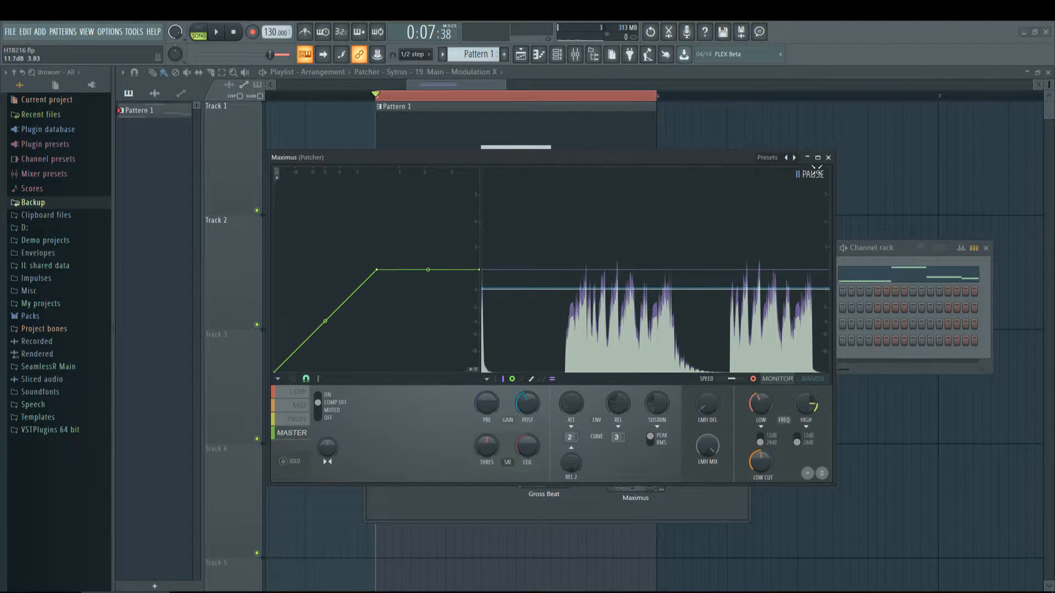
# Reposition the Patcher window, reopen Maximus to examine the master level during playback, and close it
pyautogui.click(828, 157)
pyautogui.moveTo(605, 285); pyautogui.dragTo(582, 309)
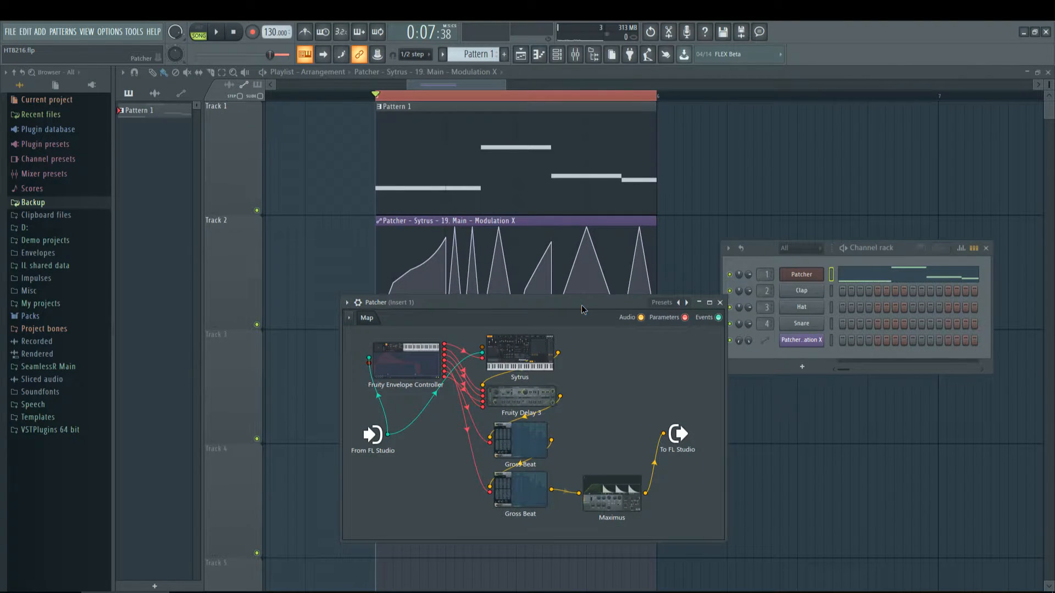
pyautogui.doubleClick(611, 497)
pyautogui.press('space')
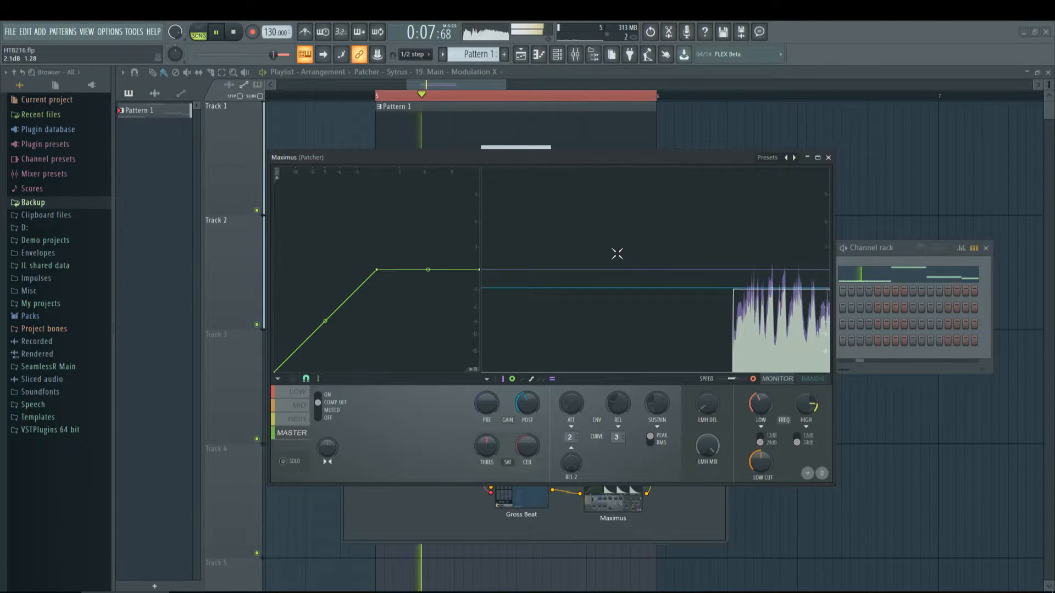
pyautogui.press('space')
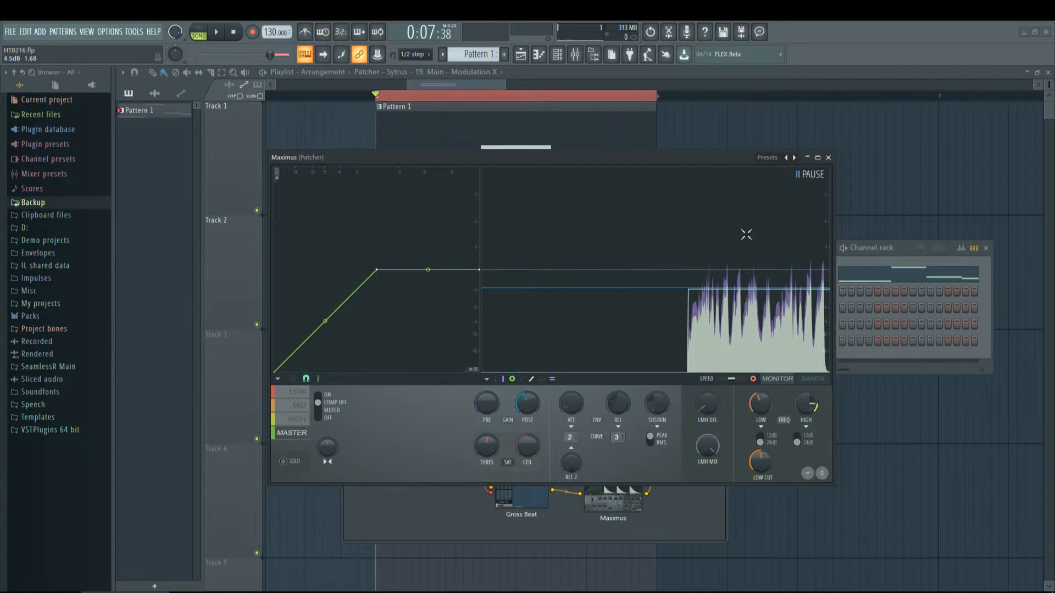
pyautogui.click(828, 157)
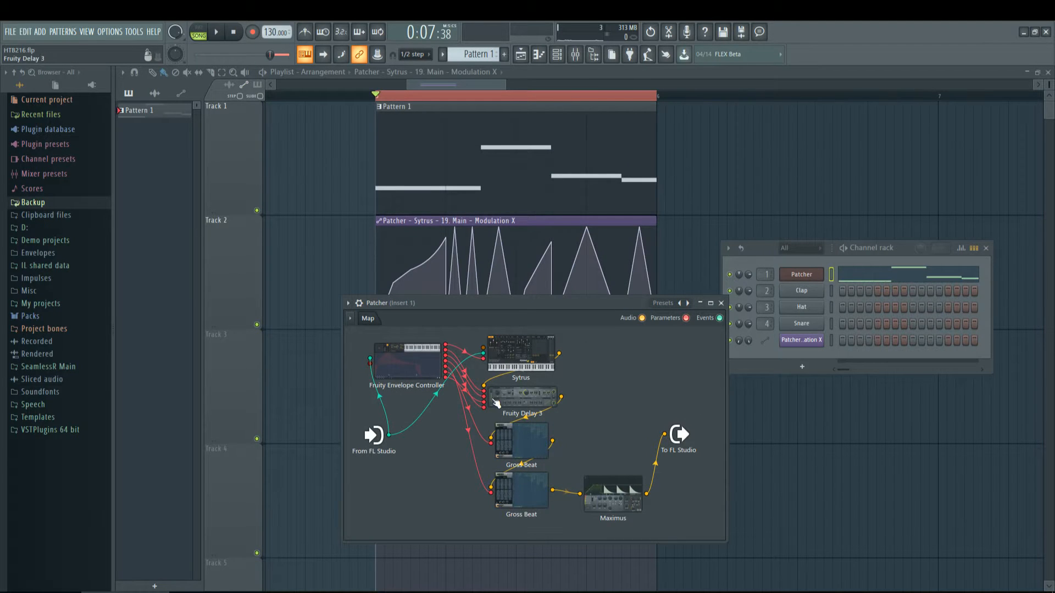
# Open Sytrus and show filter 1's waveshaper mix mapping for Modulation X
pyautogui.click(513, 356)
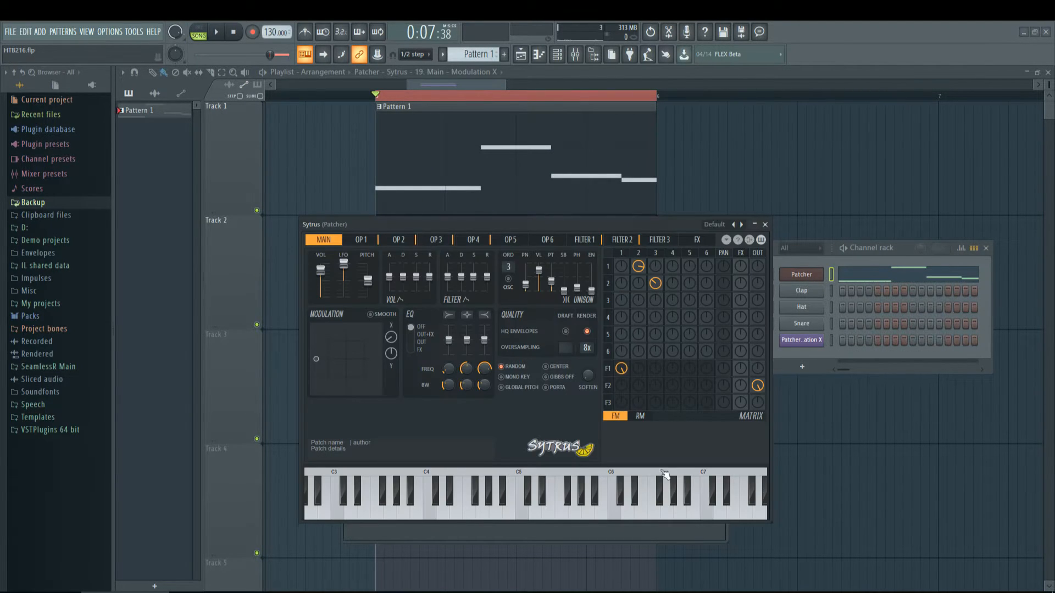
pyautogui.click(607, 368)
pyautogui.click(586, 308)
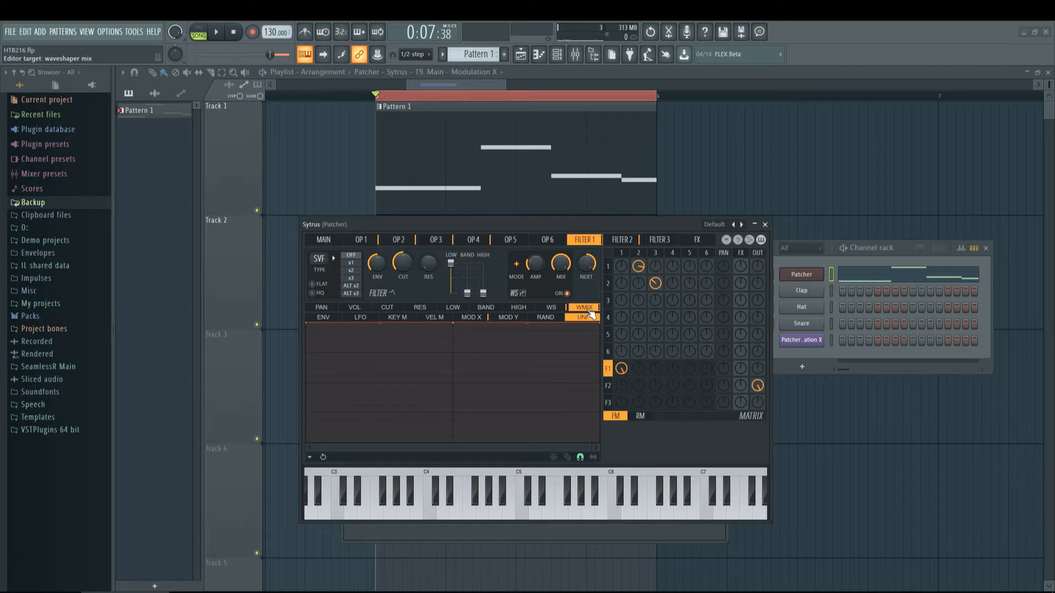
pyautogui.click(472, 317)
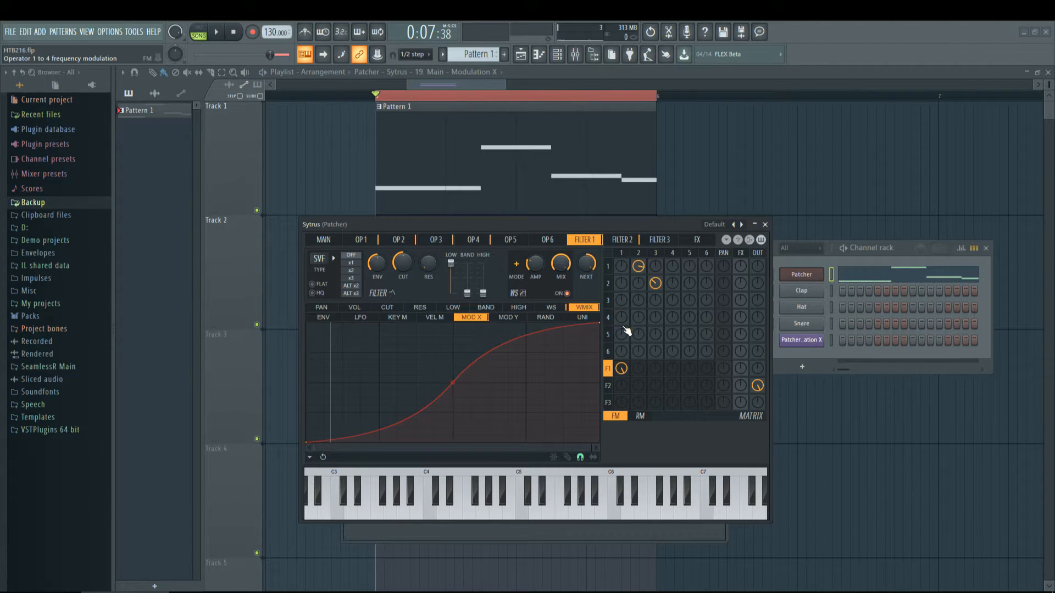
# Check filter 2's waveshaper mix mapping for Modulation X in Sytrus, and view the master band in an enlarged Maximus, closing both plugins
pyautogui.click(622, 245)
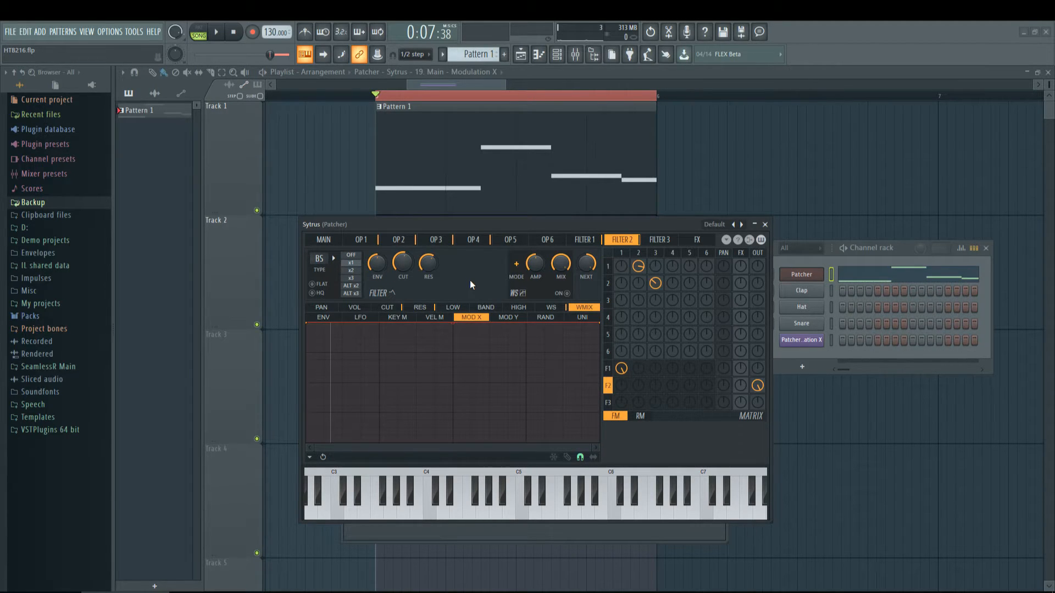
pyautogui.click(765, 224)
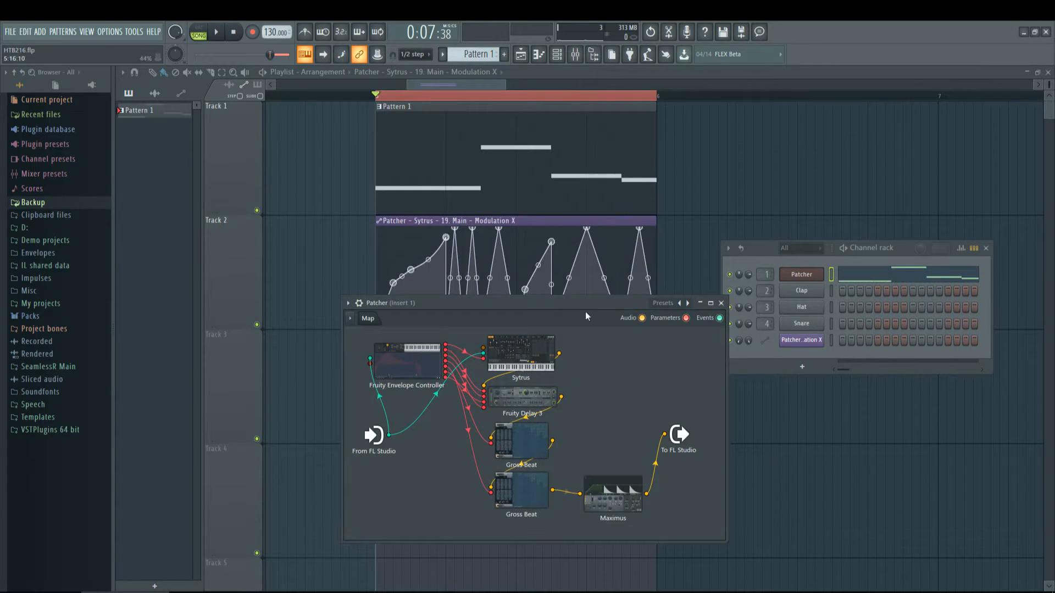
pyautogui.doubleClick(604, 478)
pyautogui.click(822, 160)
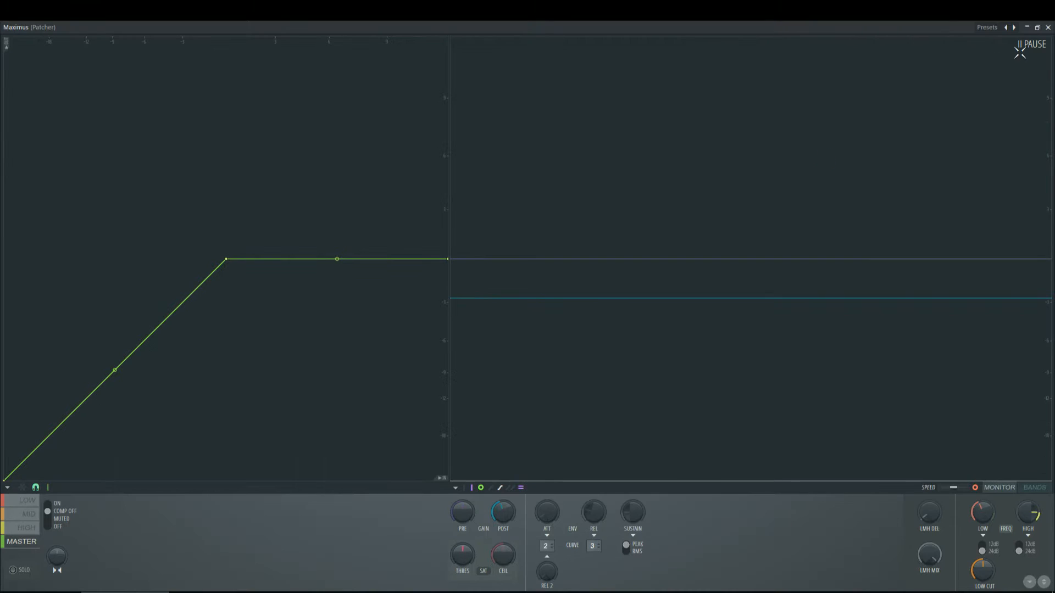
pyautogui.click(1038, 26)
pyautogui.click(833, 158)
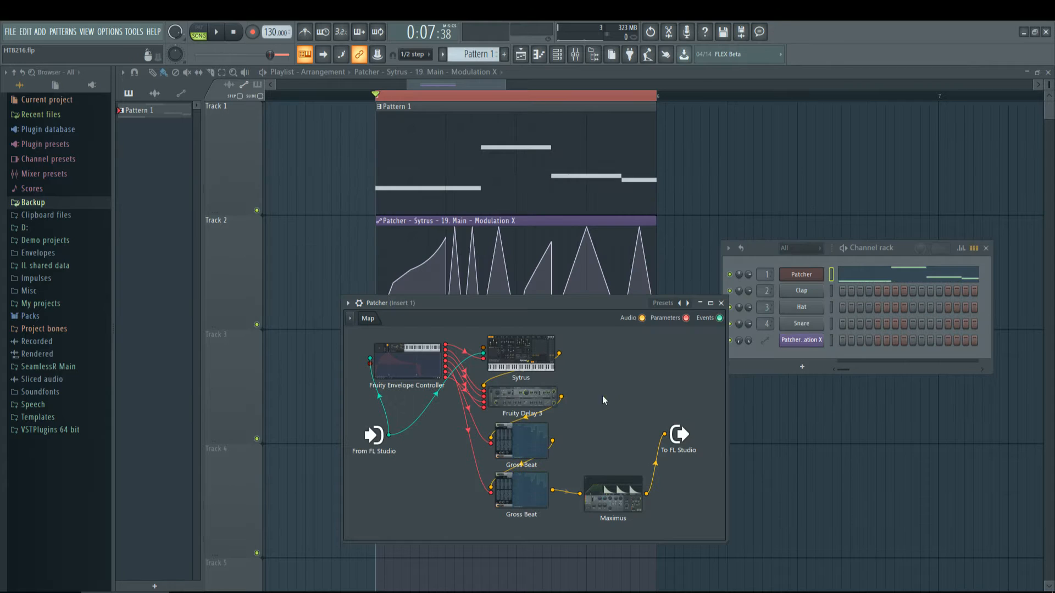
# Reopen Sytrus to review operator 1's oscillator and the main page's modulation settings, and close it
pyautogui.doubleClick(540, 363)
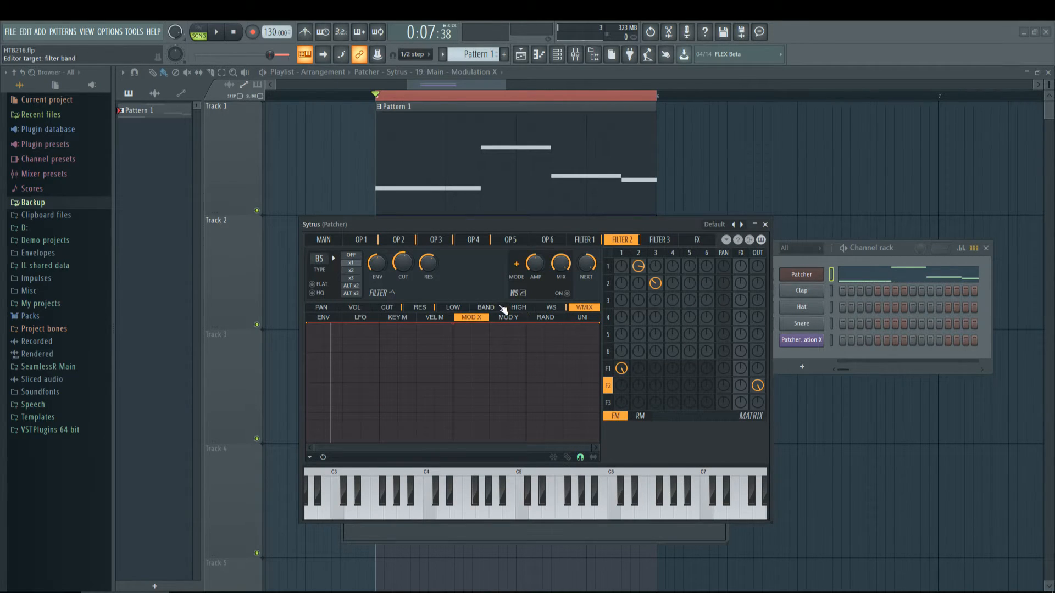
pyautogui.click(655, 254)
pyautogui.click(621, 252)
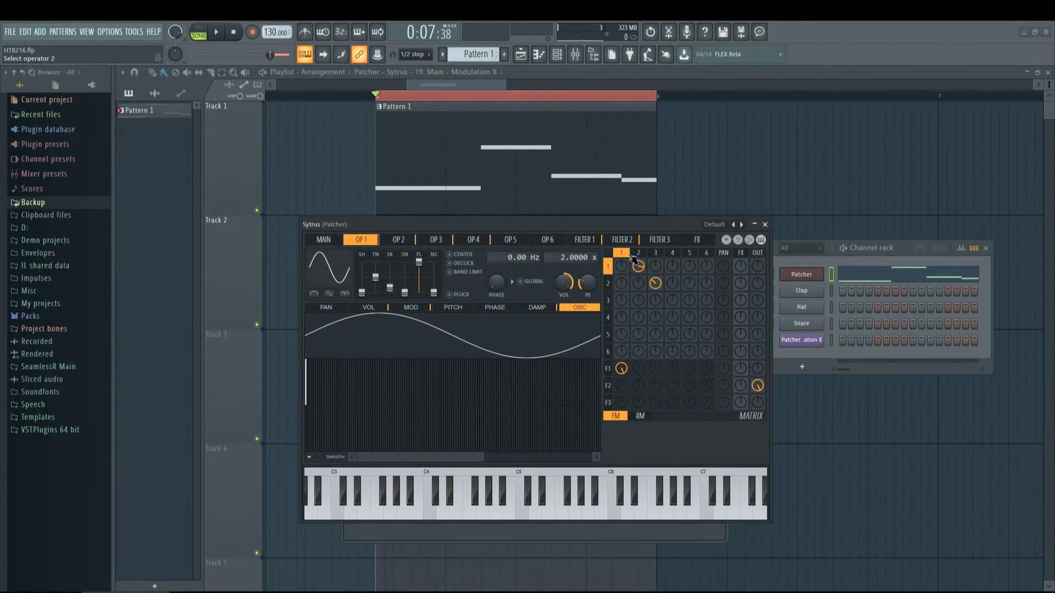
pyautogui.click(324, 239)
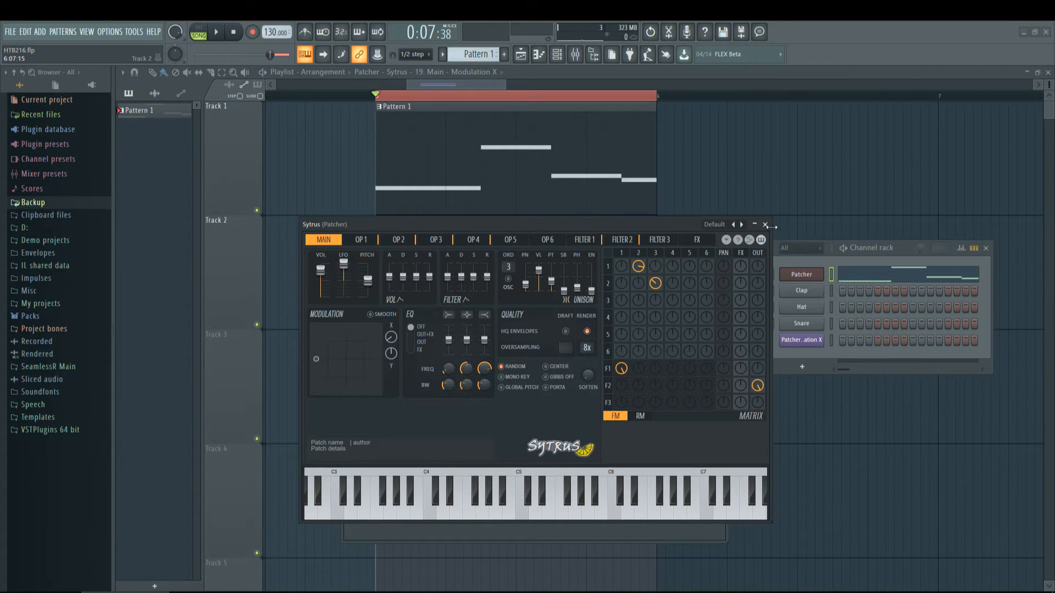
pyautogui.click(764, 224)
# Reposition the Patcher window higher over the playlist, overlapping the top of Track 2 and clear of the channel rack
pyautogui.moveTo(612, 305); pyautogui.dragTo(623, 273)
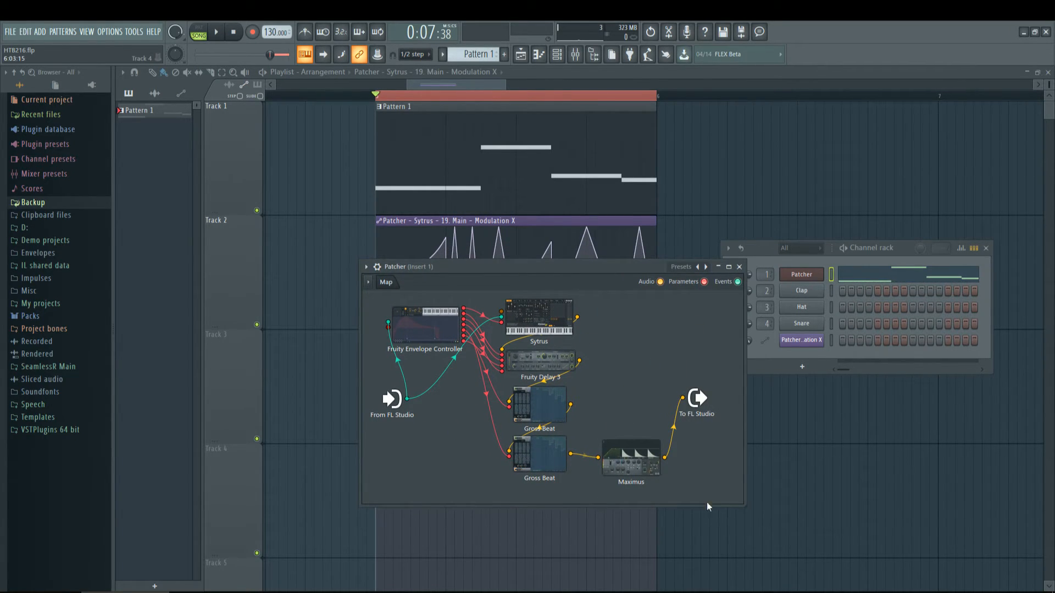
pyautogui.moveTo(601, 267); pyautogui.dragTo(552, 232)
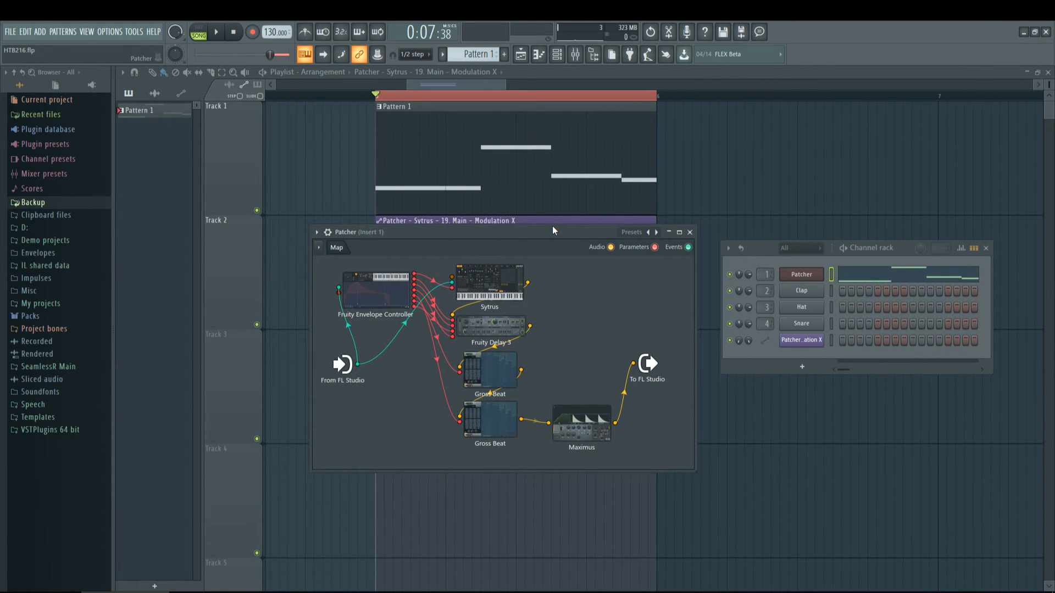
pyautogui.moveTo(553, 230)
pyautogui.mouseDown()
pyautogui.moveTo(558, 237)
pyautogui.moveTo(552, 227)
pyautogui.mouseUp()
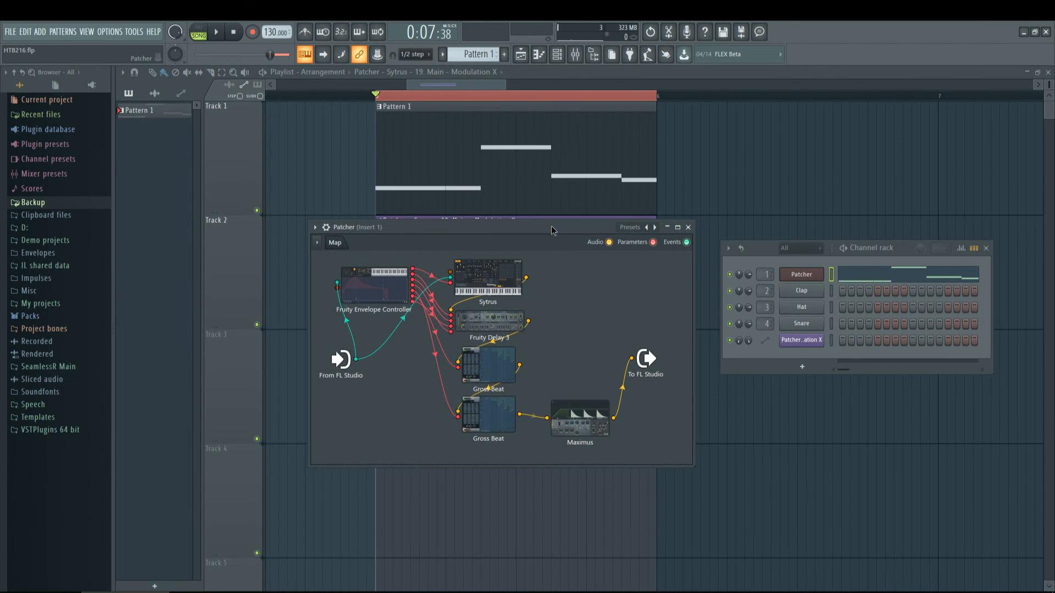